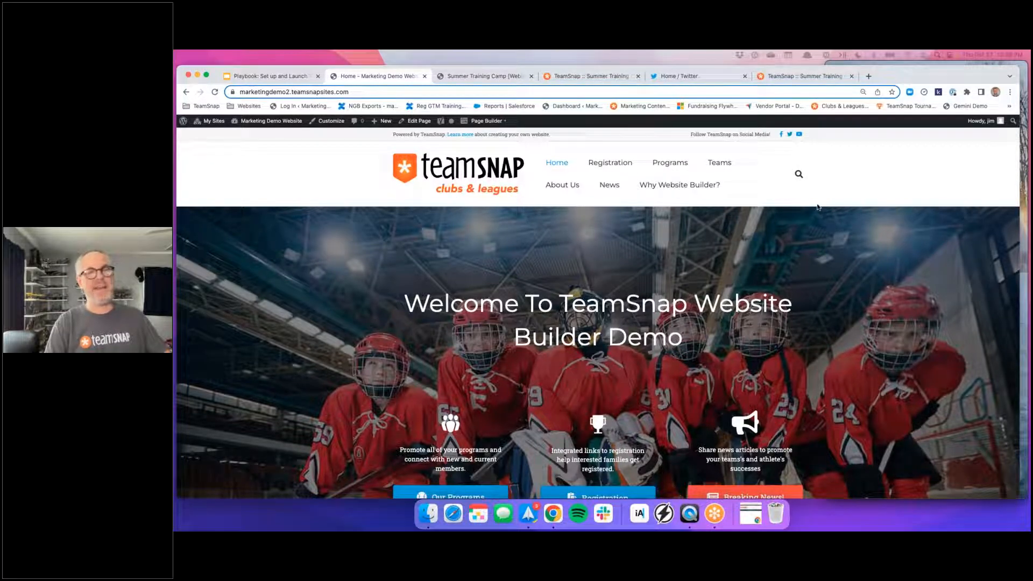
- Open the Programs page of the demo website and look through the listed programs
mouse_move(679, 167)
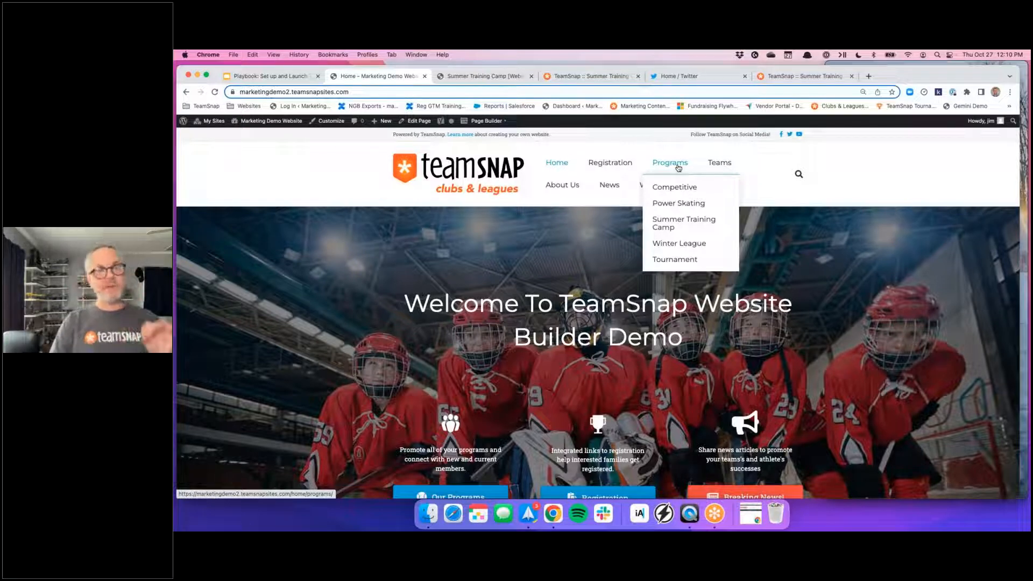
left_click(679, 169)
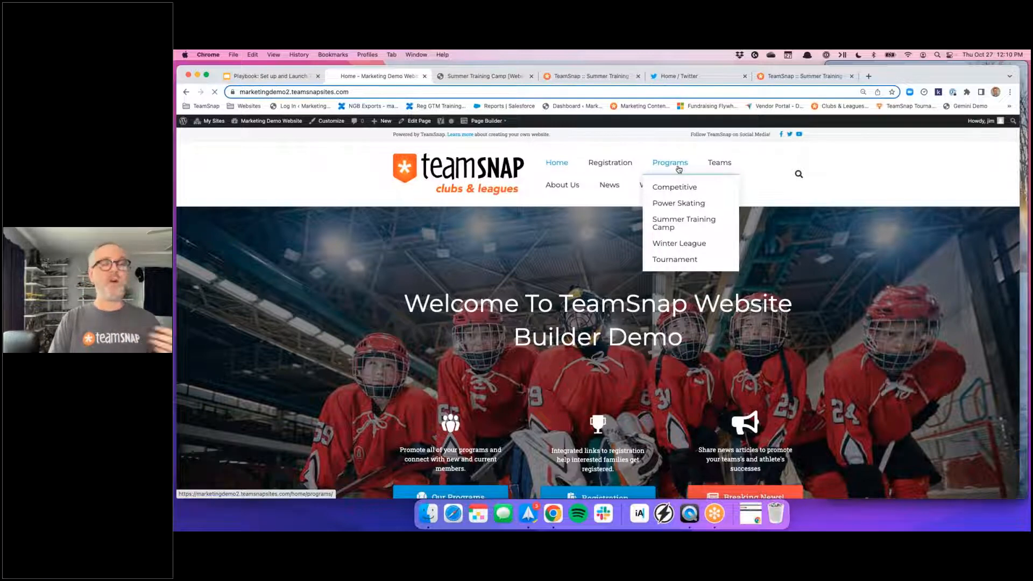
scroll(704, 193, "down", 5)
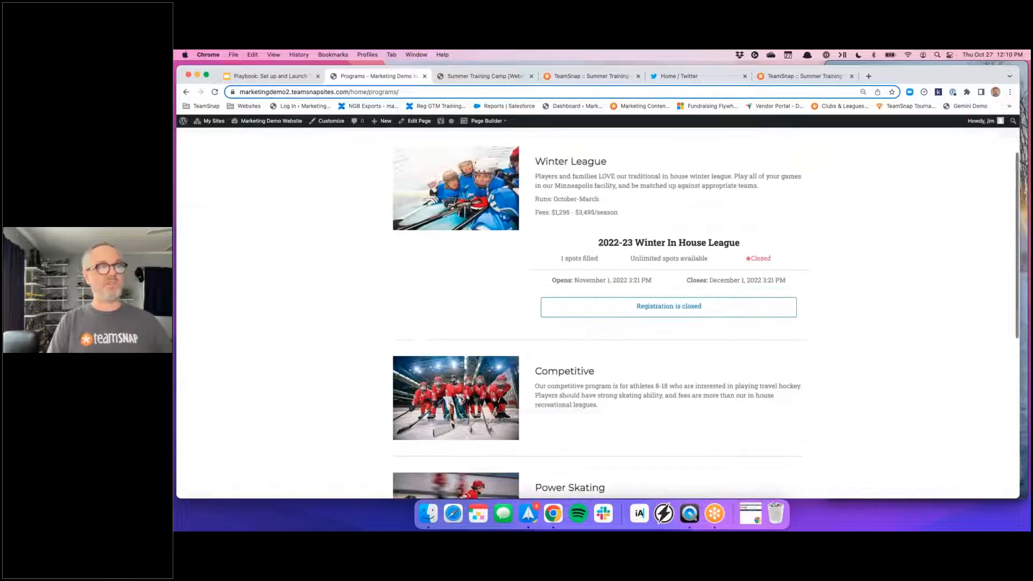
scroll(597, 334, "down", 5)
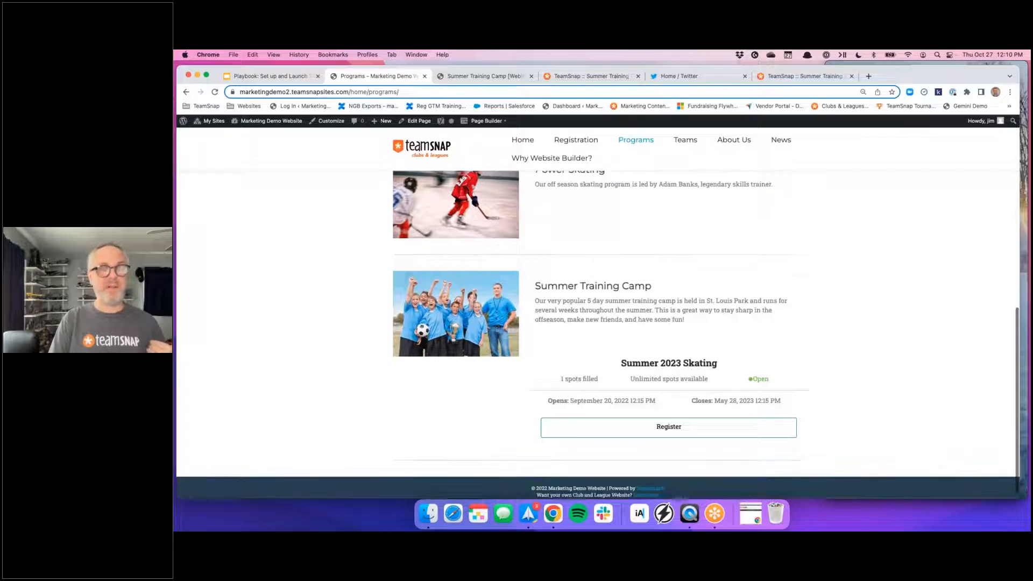
scroll(598, 334, "up", 10)
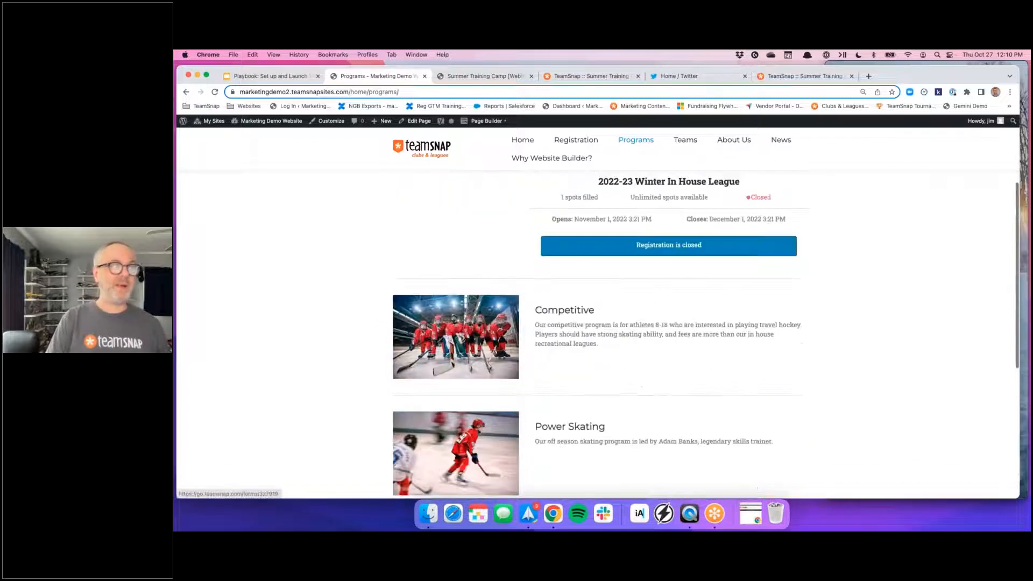
- Open the Summer Training Camp program page and review its description, ages, fees and session details
mouse_move(670, 163)
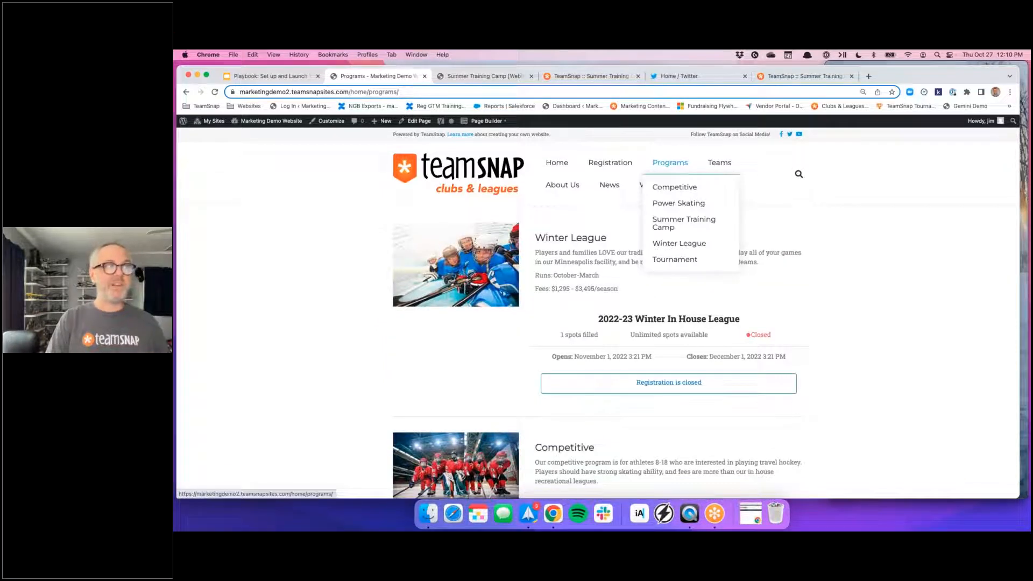
left_click(670, 222)
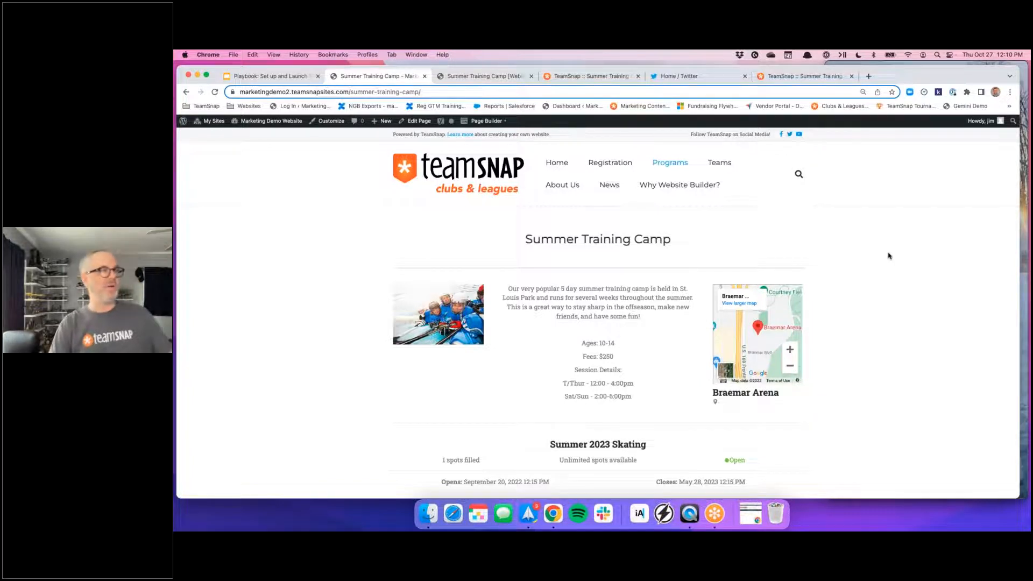
scroll(887, 257, "down", 2)
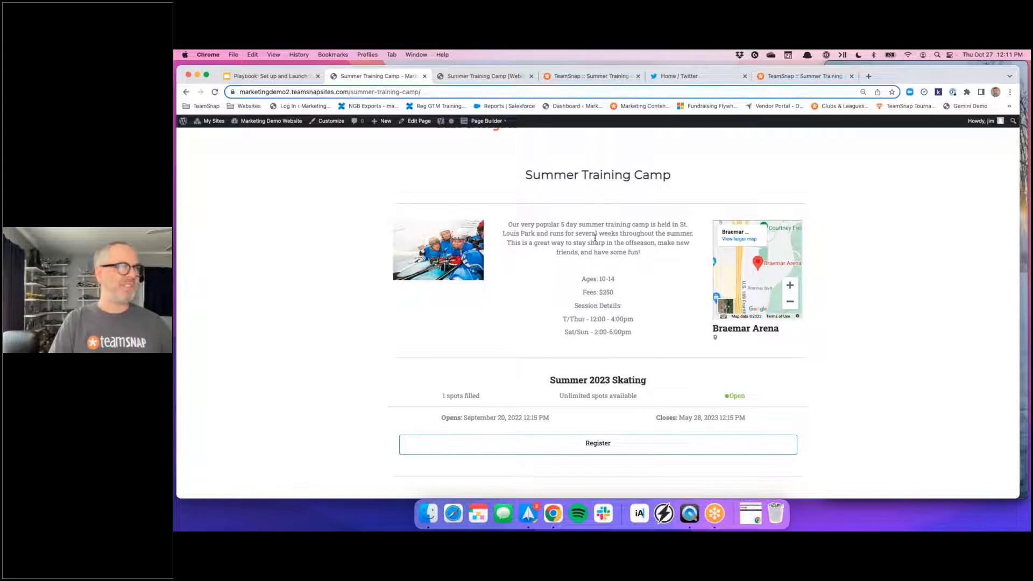
left_click_drag(510, 223, 635, 318)
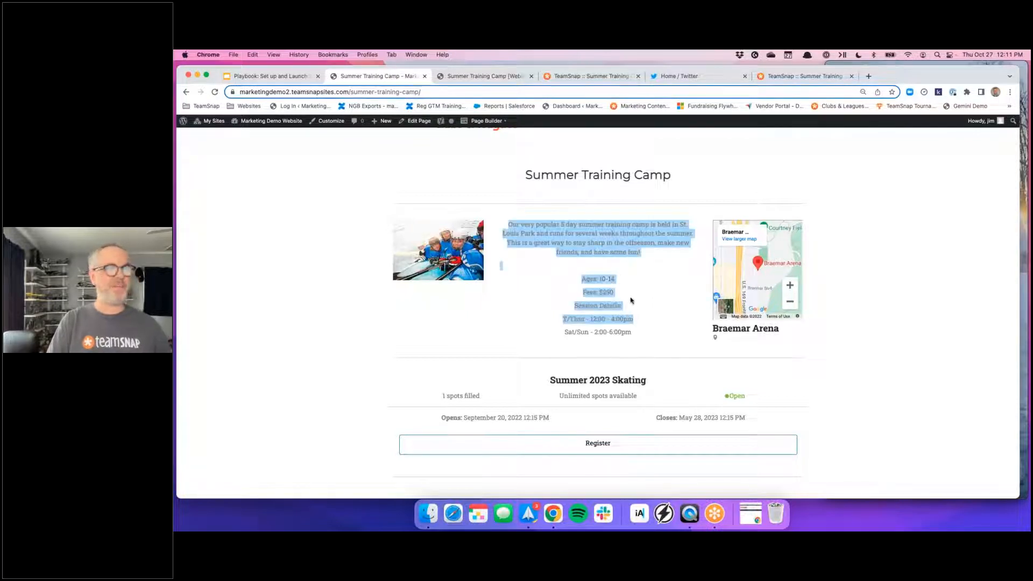
left_click(640, 287)
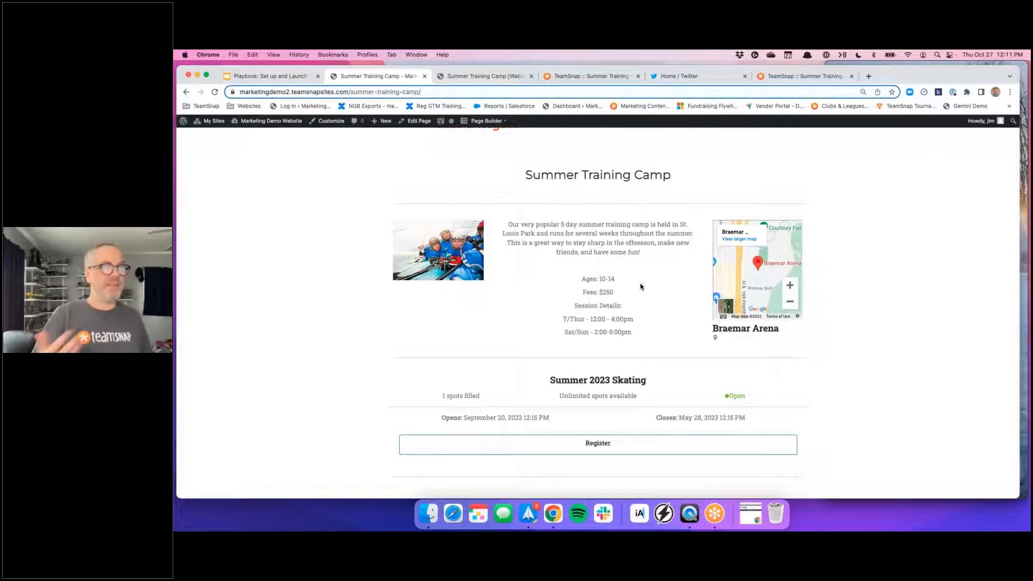
- Examine the Summer 2023 Skating registration block and the Camp Schedule table on the camp page
scroll(640, 286, "down", 3)
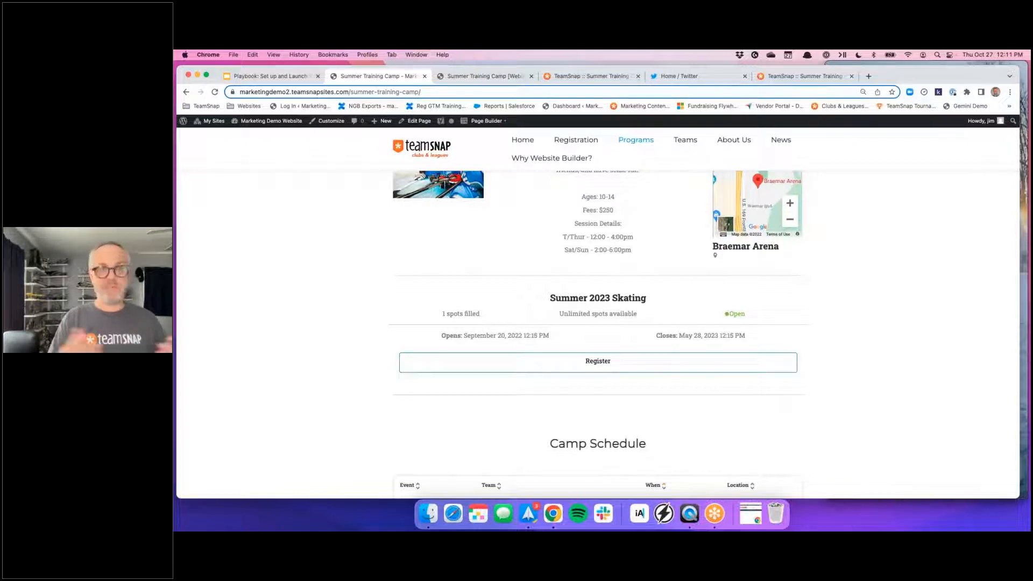
scroll(576, 379, "down", 1)
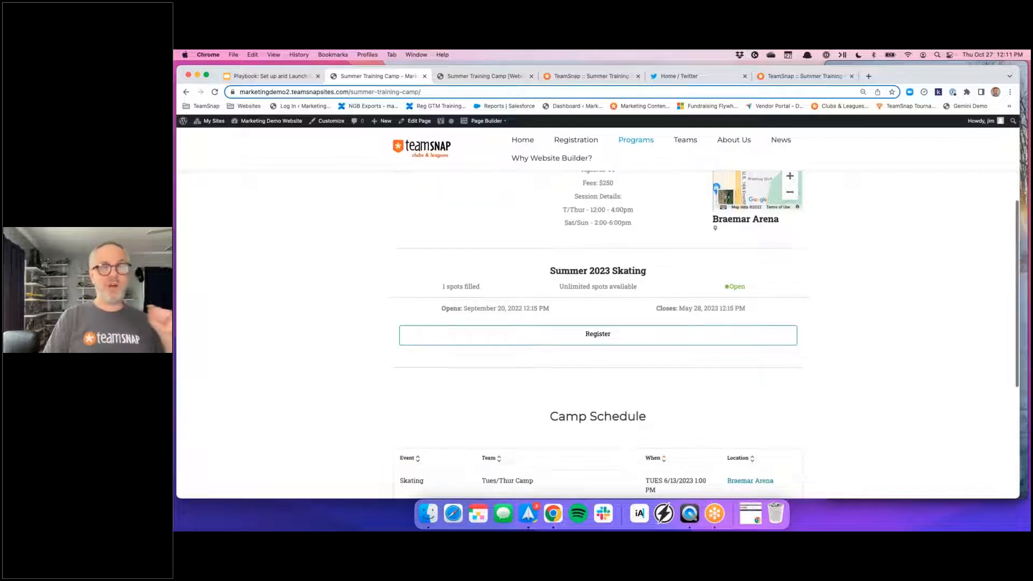
scroll(616, 335, "down", 5)
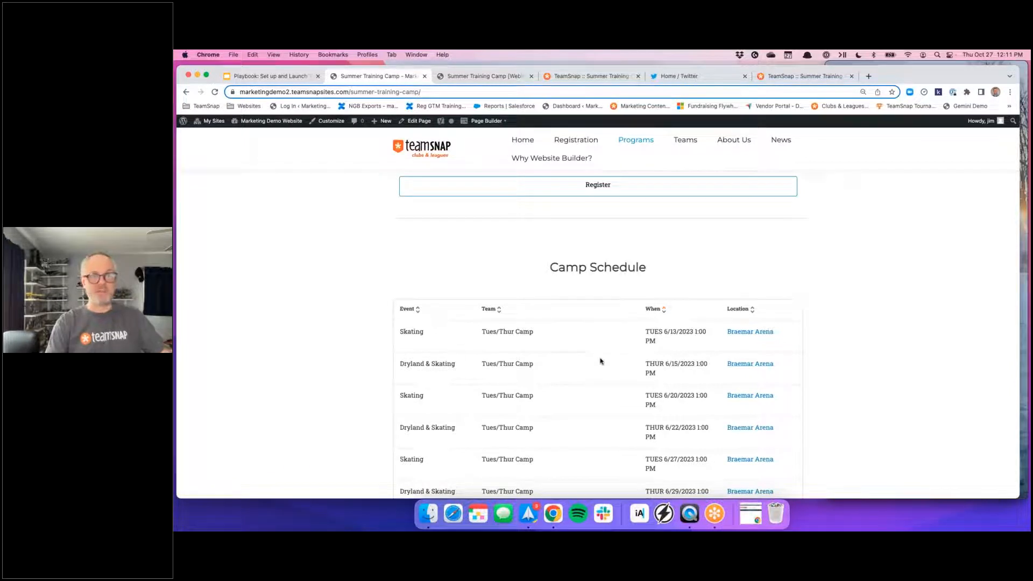
scroll(601, 360, "down", 3)
scroll(628, 335, "up", 10)
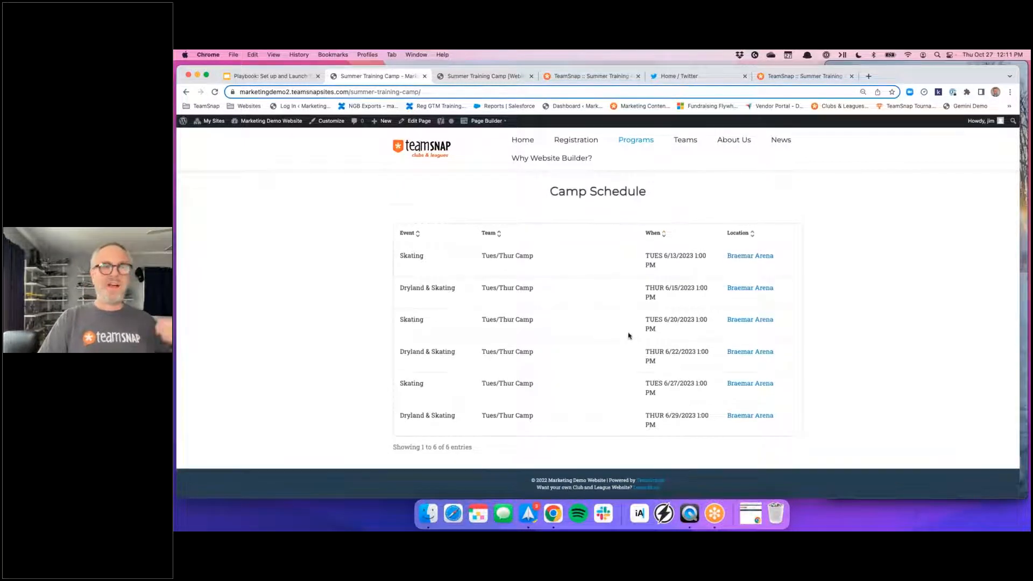
scroll(635, 335, "up", 4)
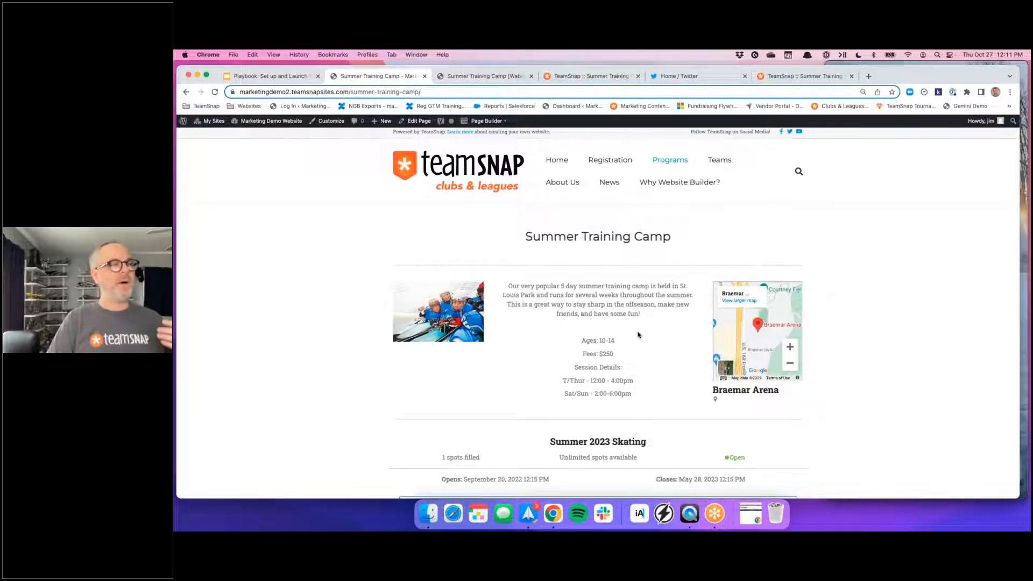
scroll(639, 334, "down", 2)
scroll(639, 334, "down", 1)
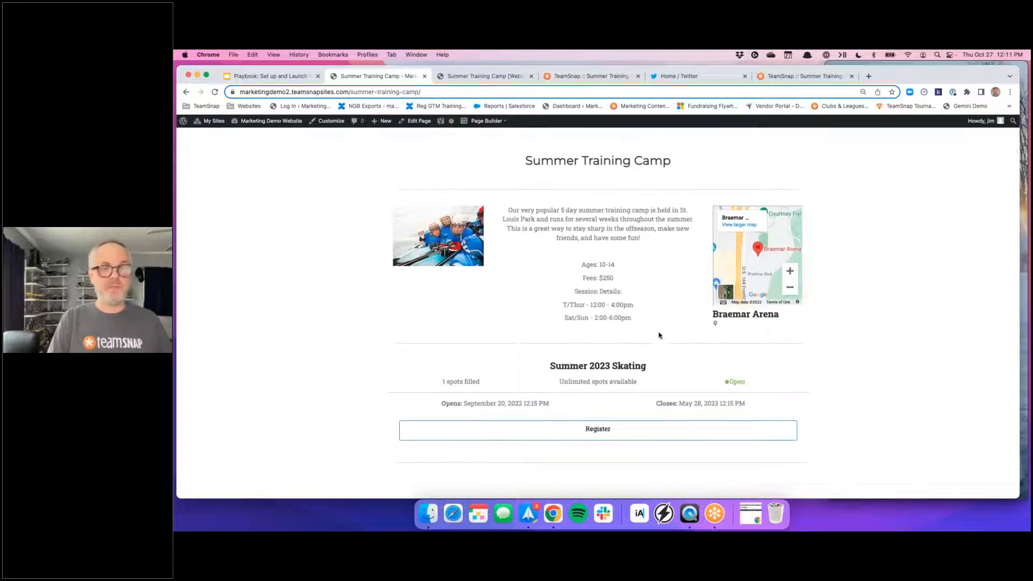
- Start a new signup from the Summer 2023 Skating registration, creating a new participant instead of using an existing one
scroll(658, 336, "down", 2)
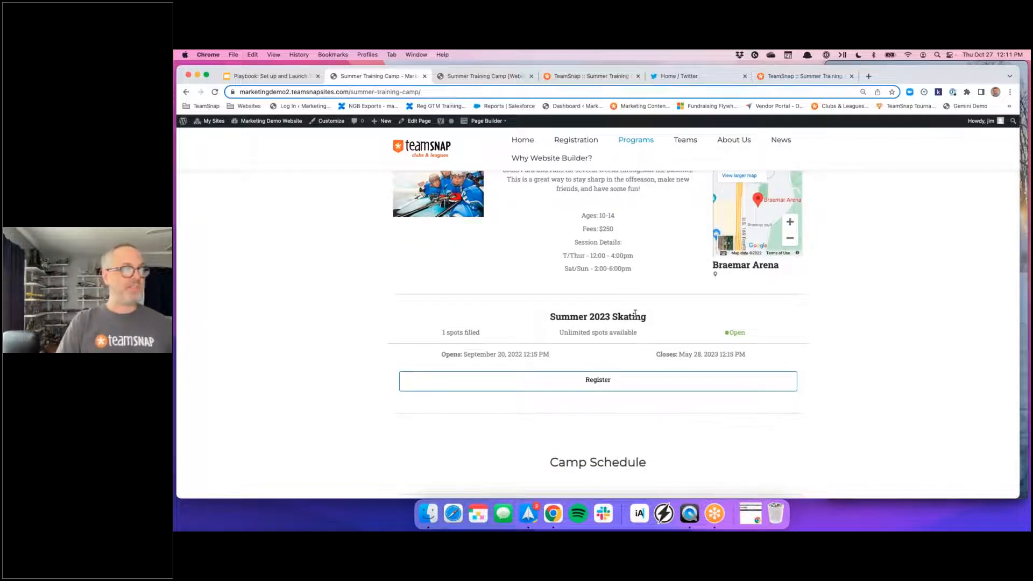
left_click(596, 386)
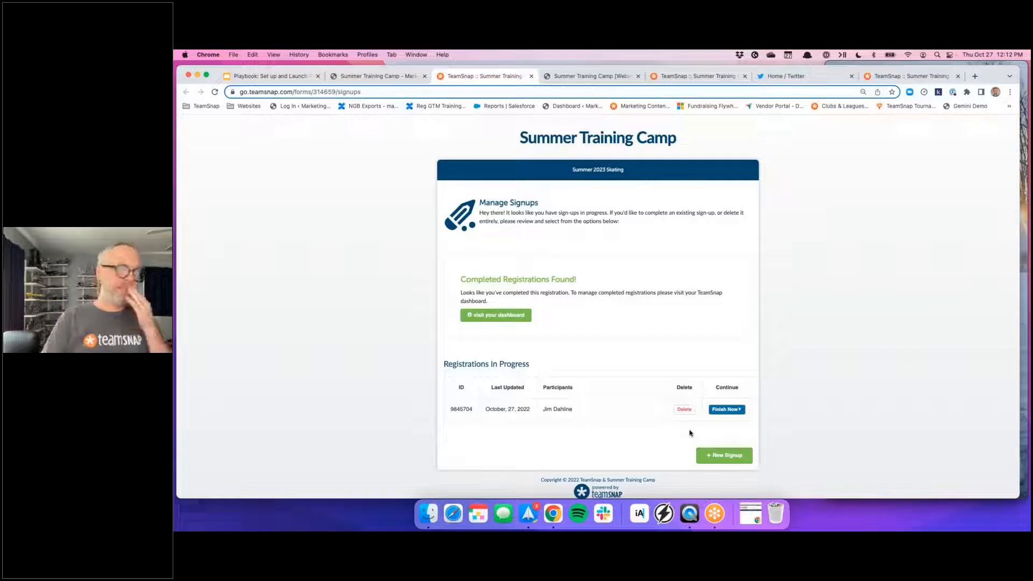
left_click(722, 456)
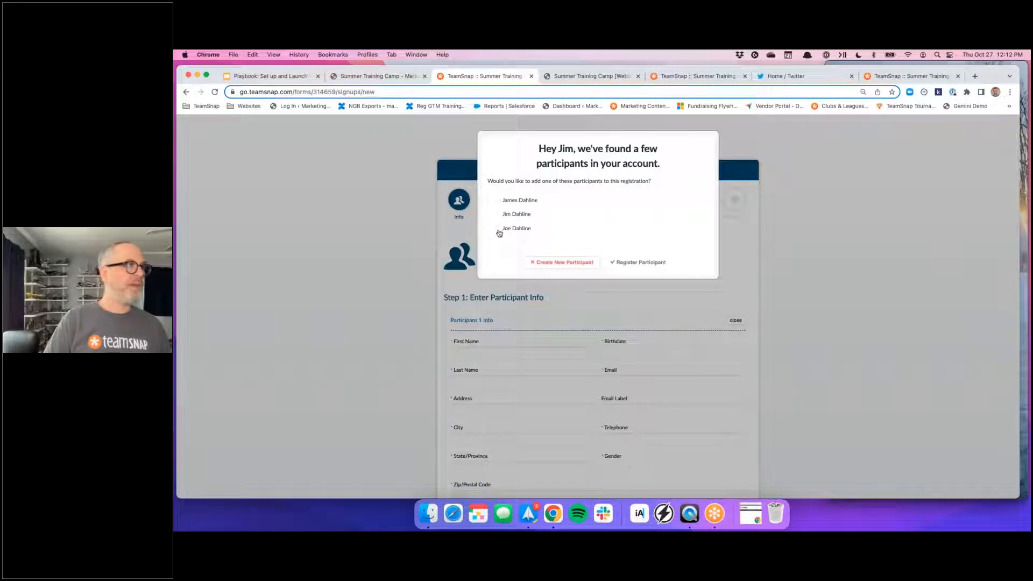
left_click(498, 230)
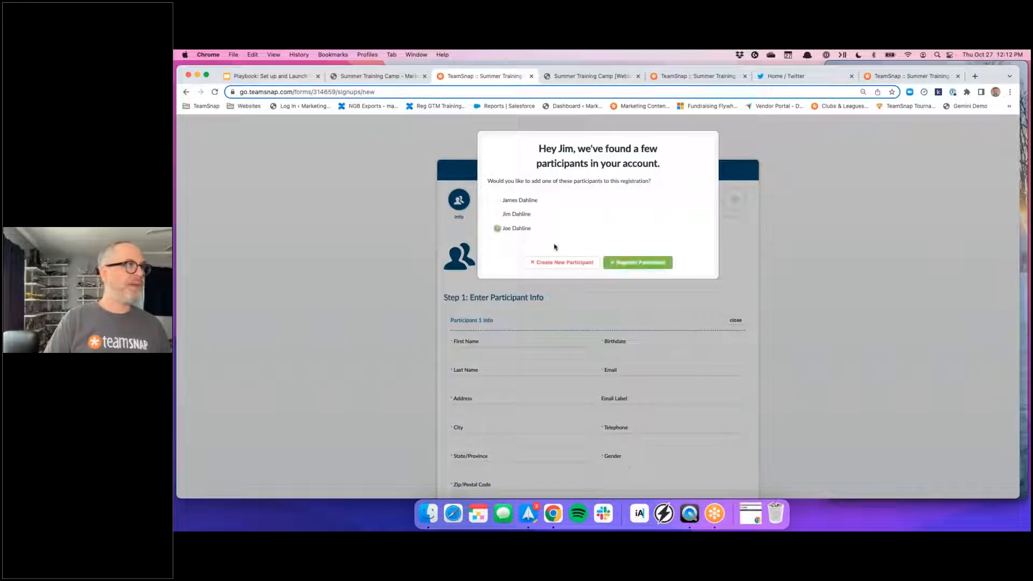
left_click(580, 263)
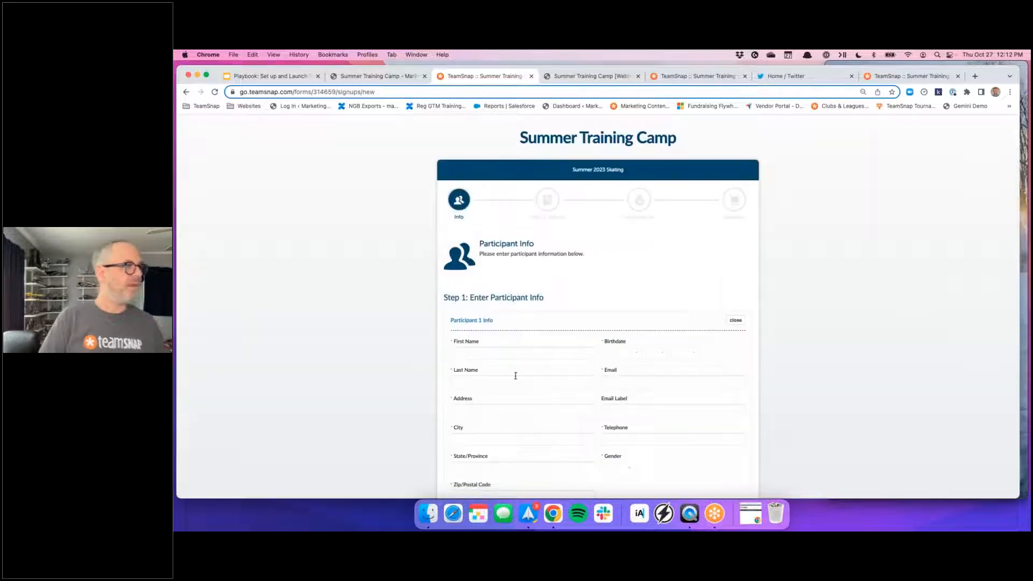
- Enter the participant's first name, last name and street address in the Participant 1 information
left_click(516, 353)
key("Tab")
key("Tab")
type("12")
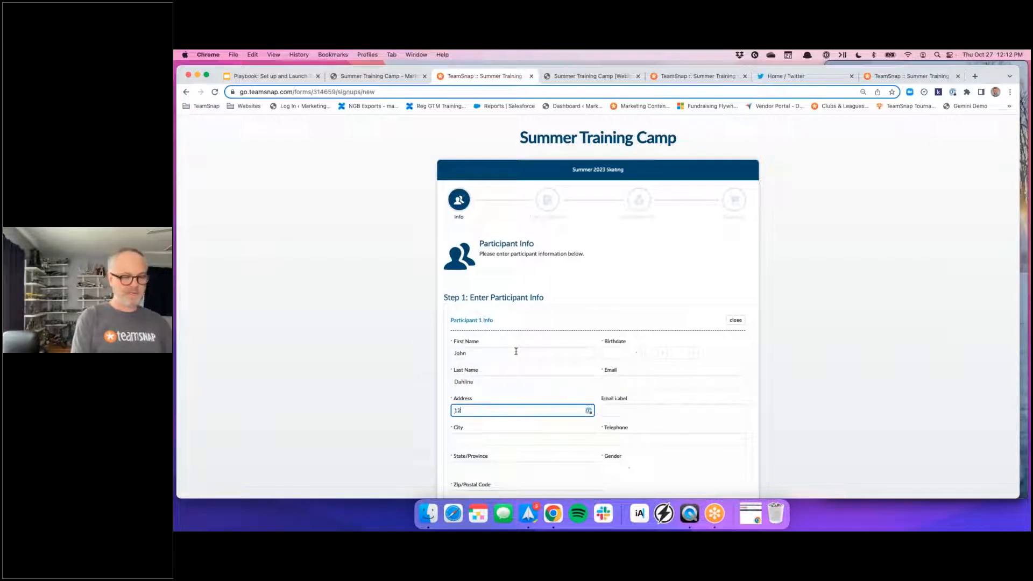
type("3 main street")
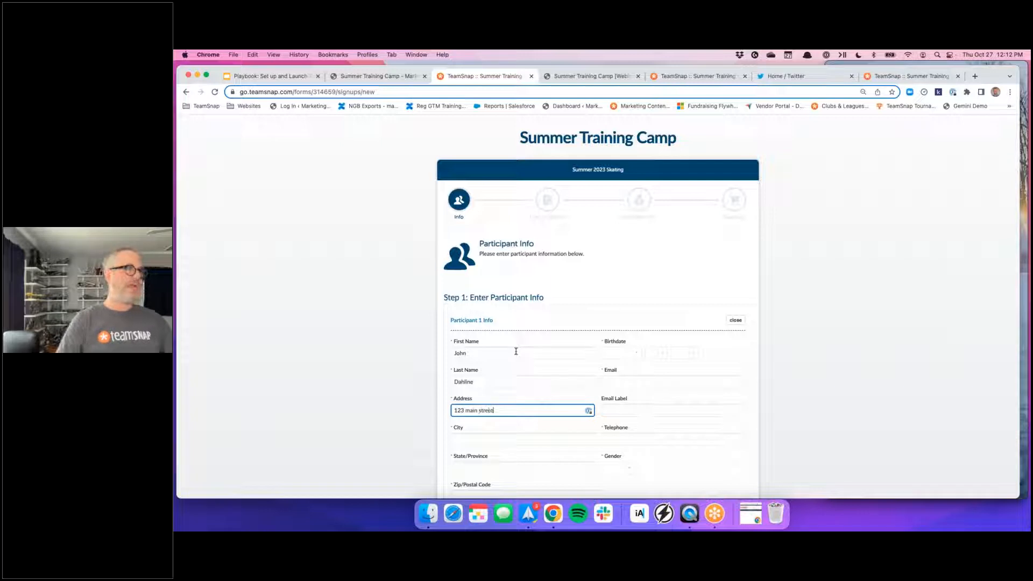
- Fill in the participant's email address
left_click(645, 384)
- Set the month, day and year of the participant's birthdate
left_click(619, 354)
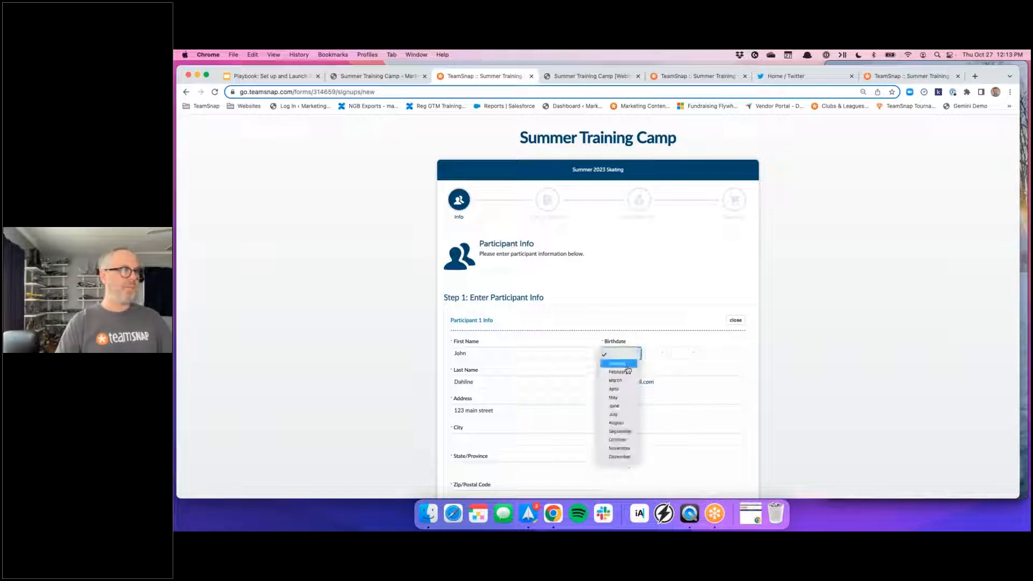
left_click(629, 372)
left_click(655, 354)
left_click(657, 380)
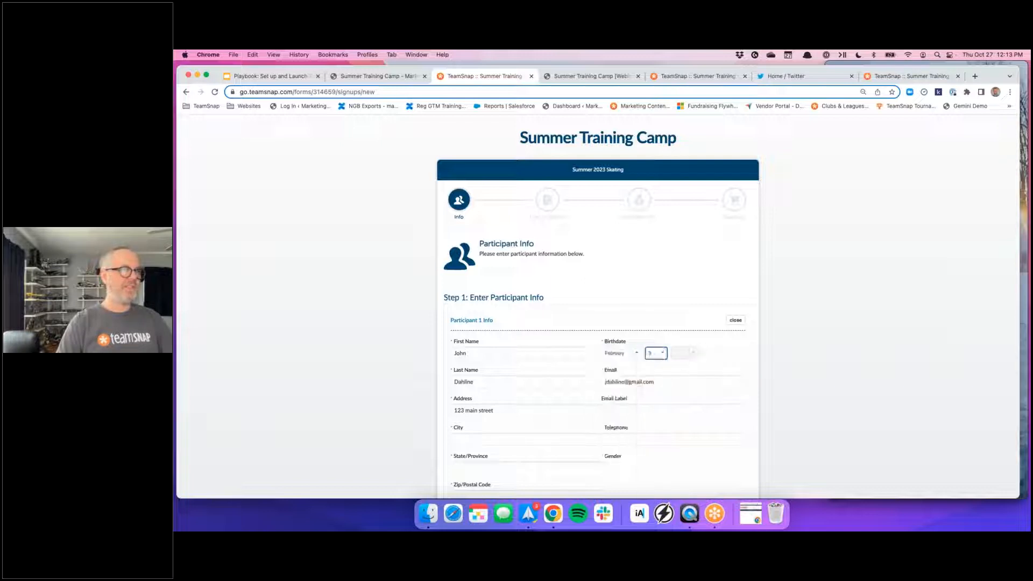
left_click(683, 353)
scroll(684, 431, "down", 5)
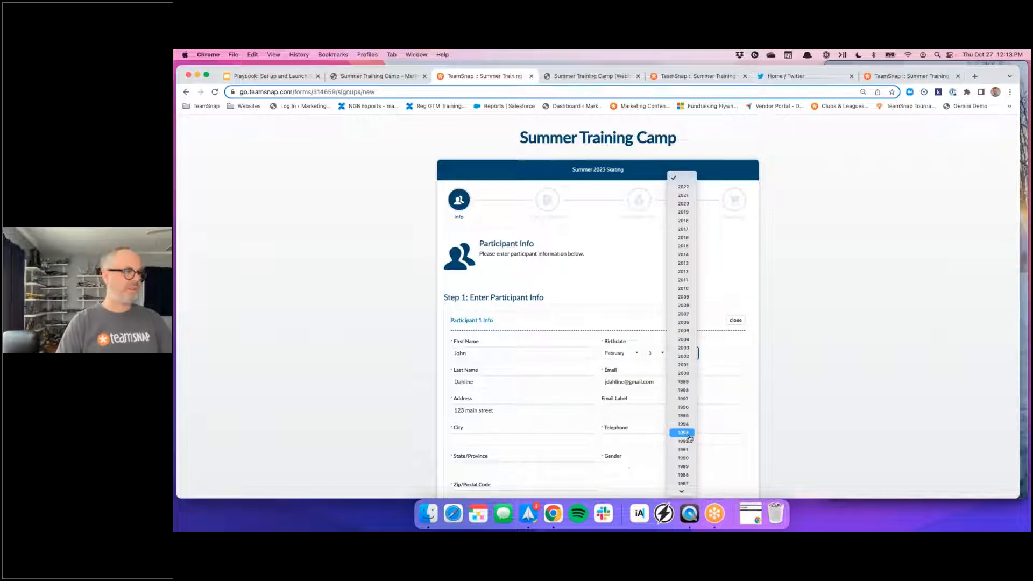
left_click(688, 436)
- Complete the participant's address with the city, state and postal code
left_click(506, 440)
type("Edina")
key("Tab")
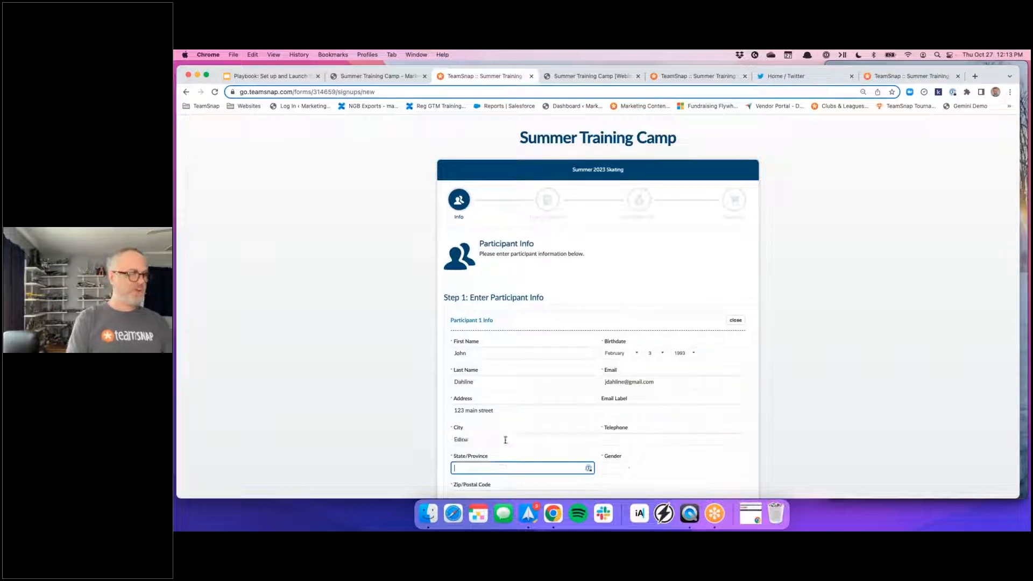
type("MN")
scroll(505, 440, "down", 2)
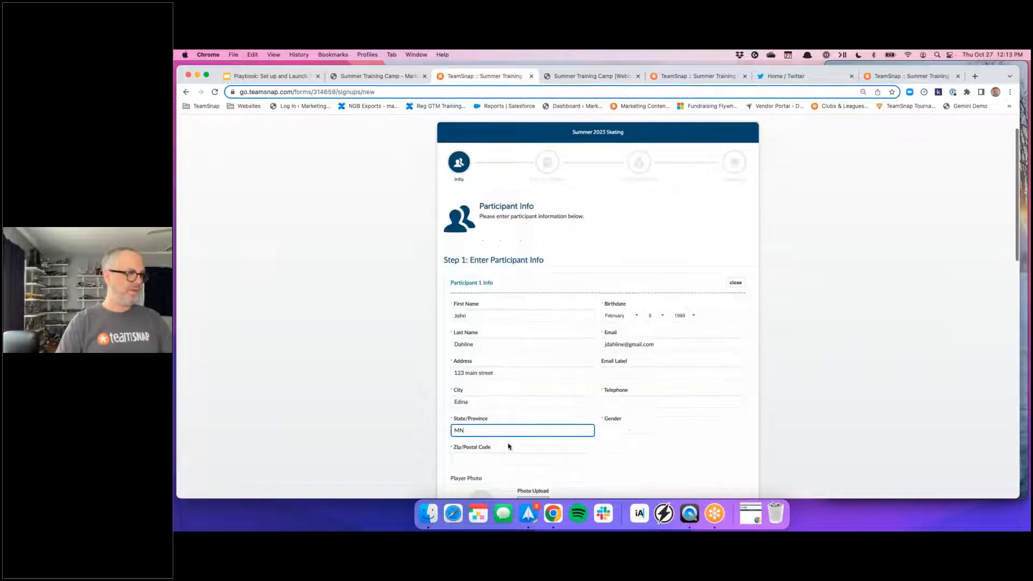
left_click(501, 443)
type("55439")
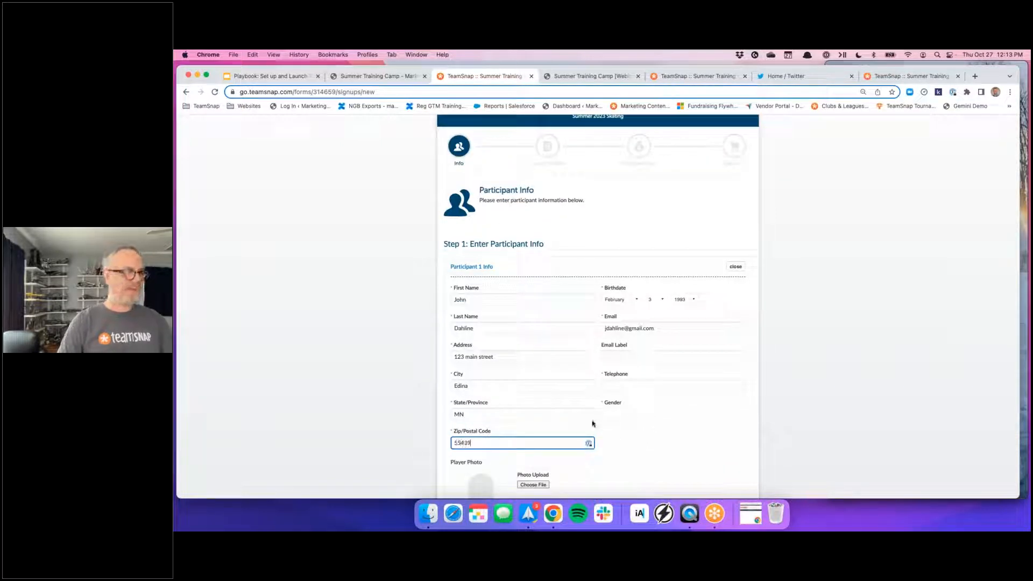
- Enter the participant's telephone number and select the participant's gender
left_click(629, 386)
type("218")
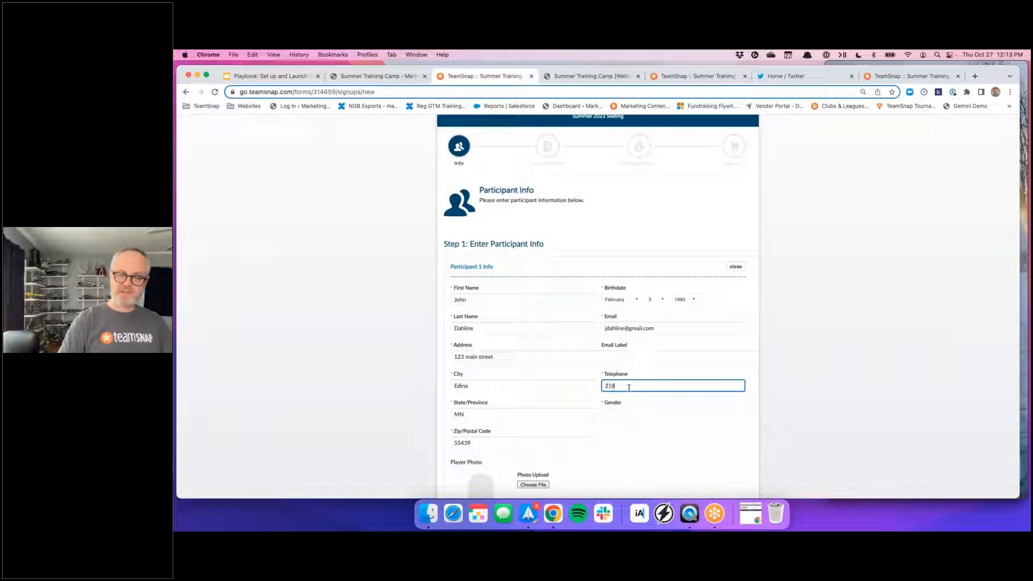
type("9999999")
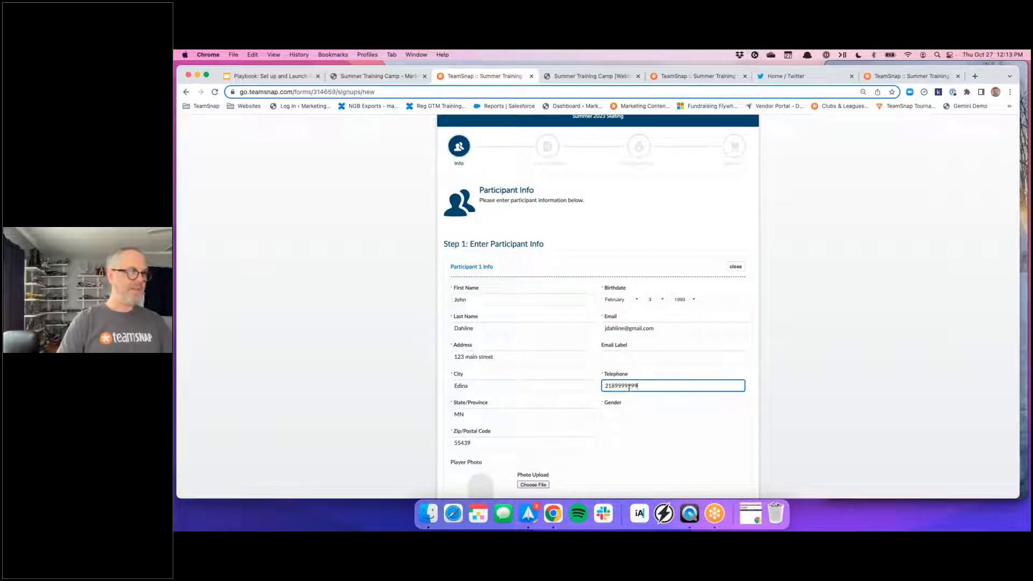
left_click(616, 414)
left_click(616, 432)
scroll(680, 431, "down", 1)
scroll(624, 355, "down", 3)
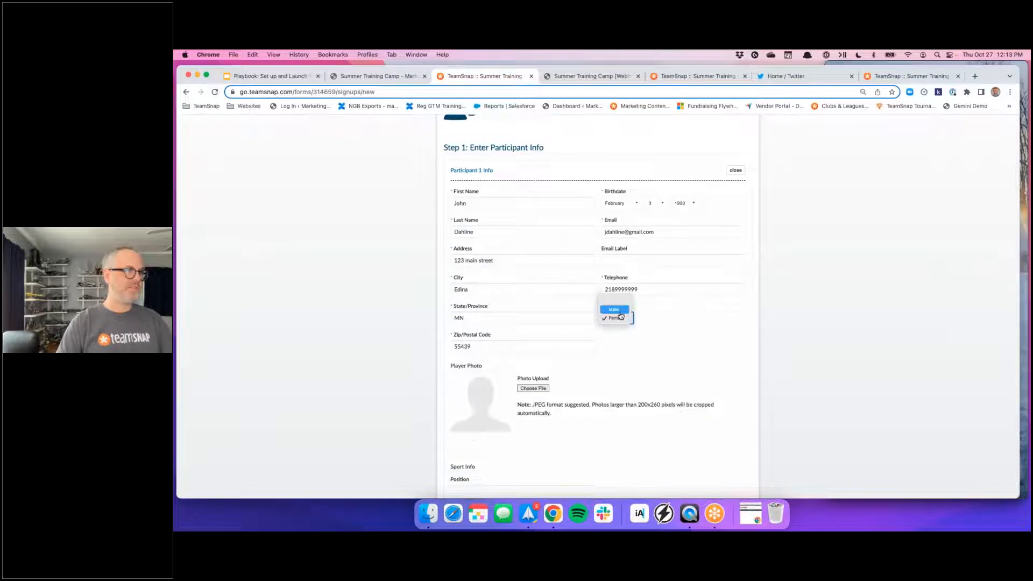
- Enter Parent 1's first and last name and set the relation to Dad
scroll(624, 355, "down", 15)
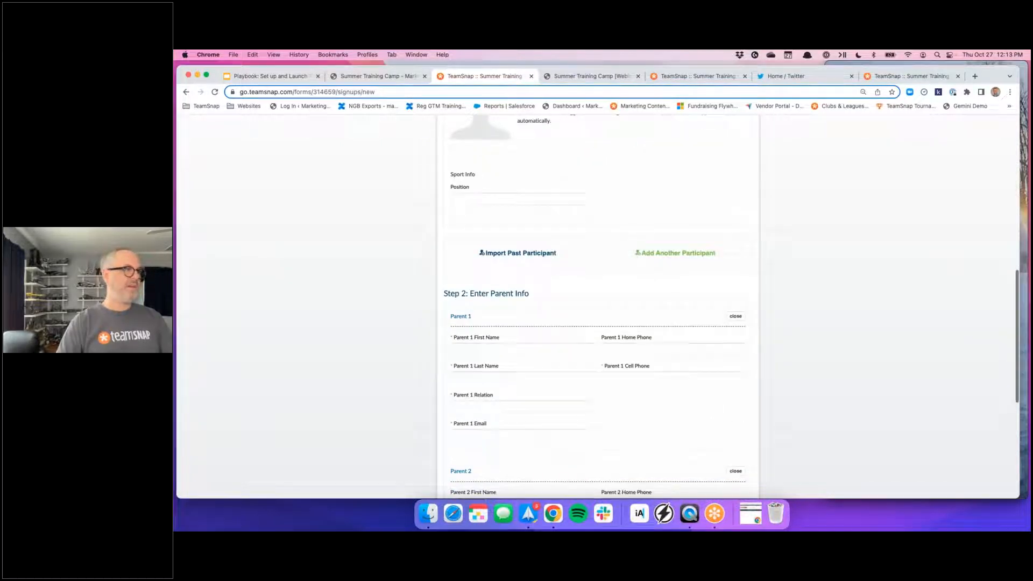
left_click(469, 273)
key("Tab")
key("Tab")
type("Dad")
key("Tab")
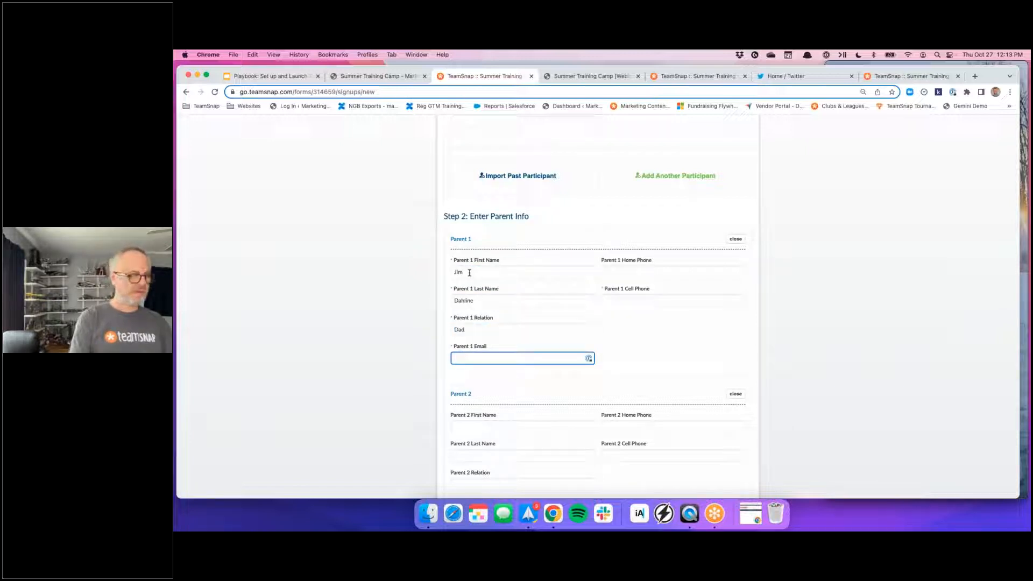
- Fill in Parent 1's email address and cell phone number
key("Tab")
type("218-555-555")
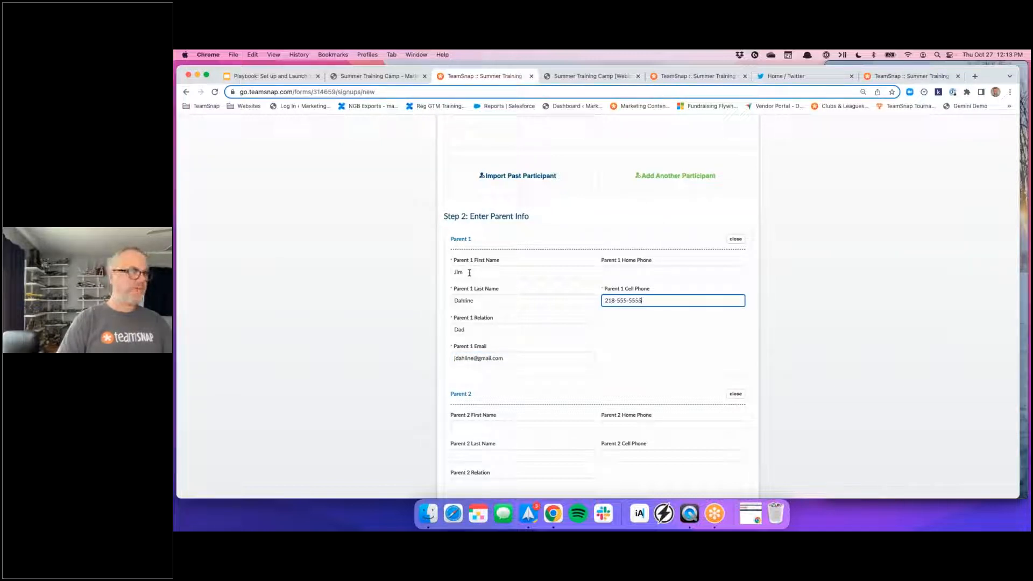
- Continue to the documents and waivers, and submit download.png for the Concussion Awareness document
scroll(498, 377, "down", 5)
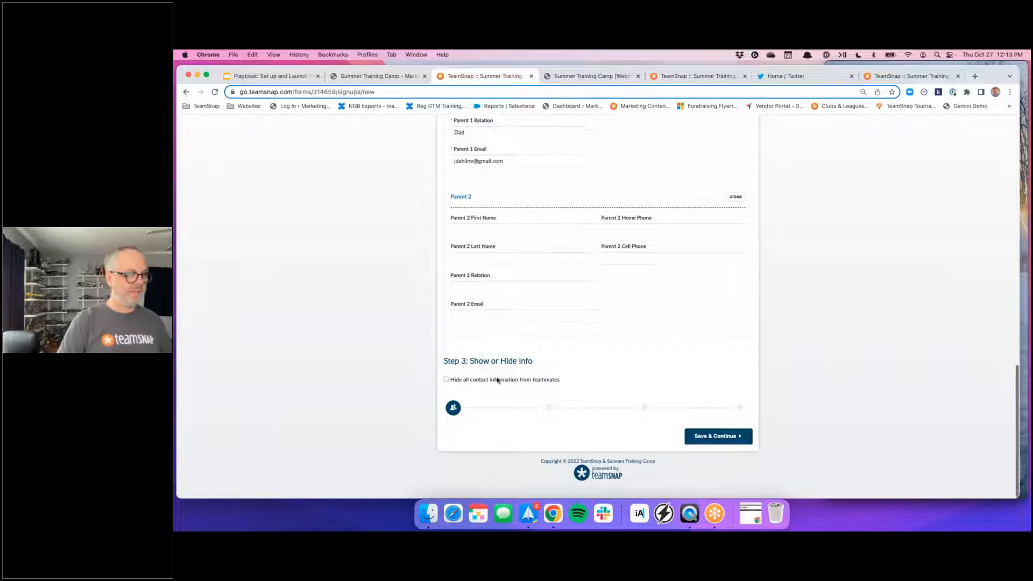
left_click(719, 437)
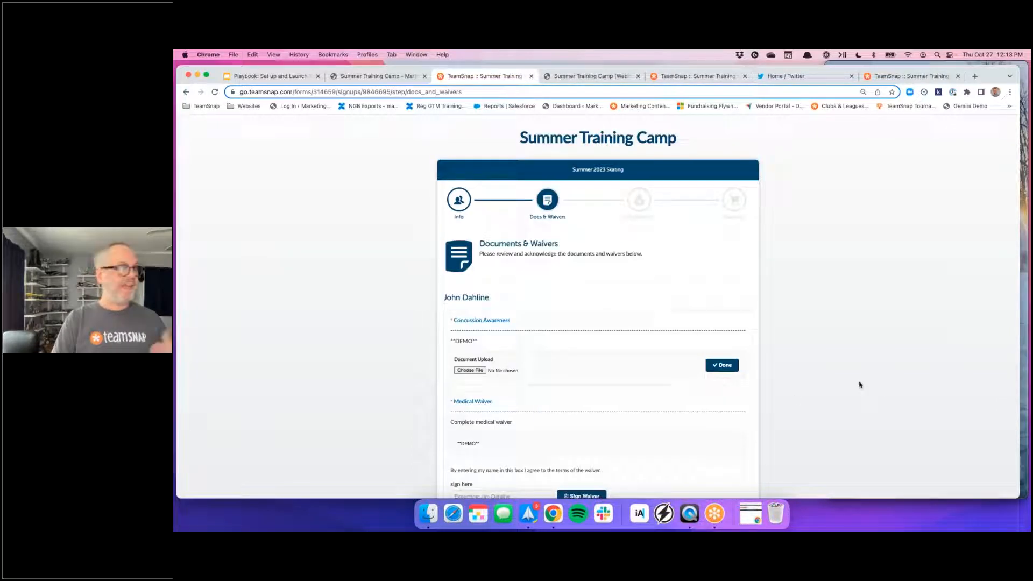
scroll(859, 385, "down", 2)
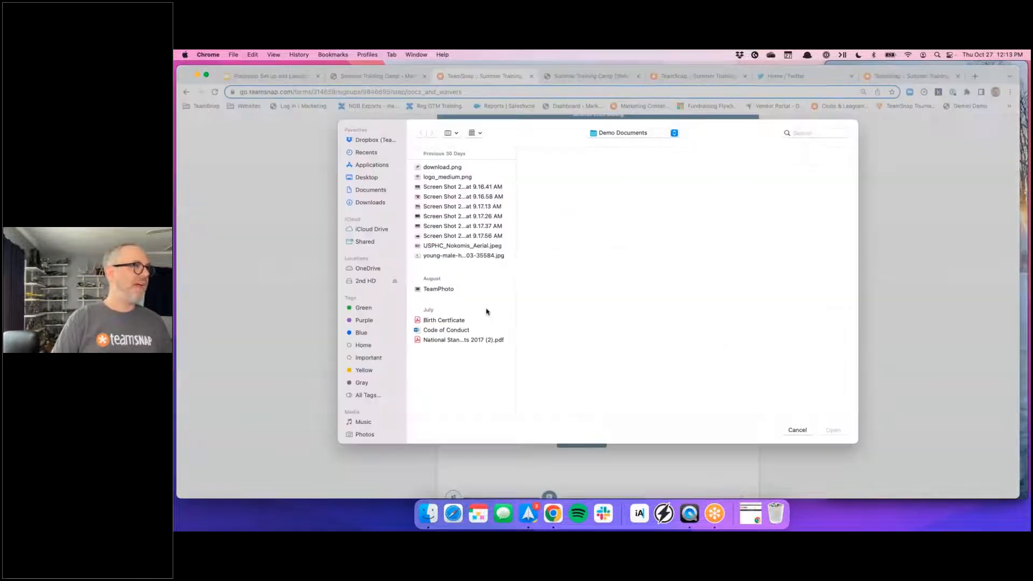
left_click(457, 167)
double_click(457, 169)
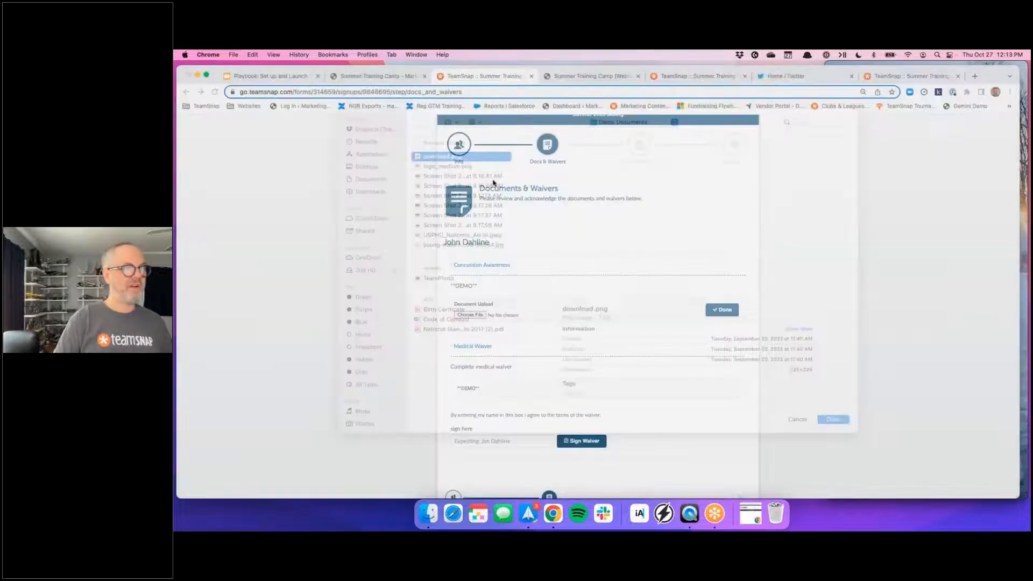
left_click(721, 310)
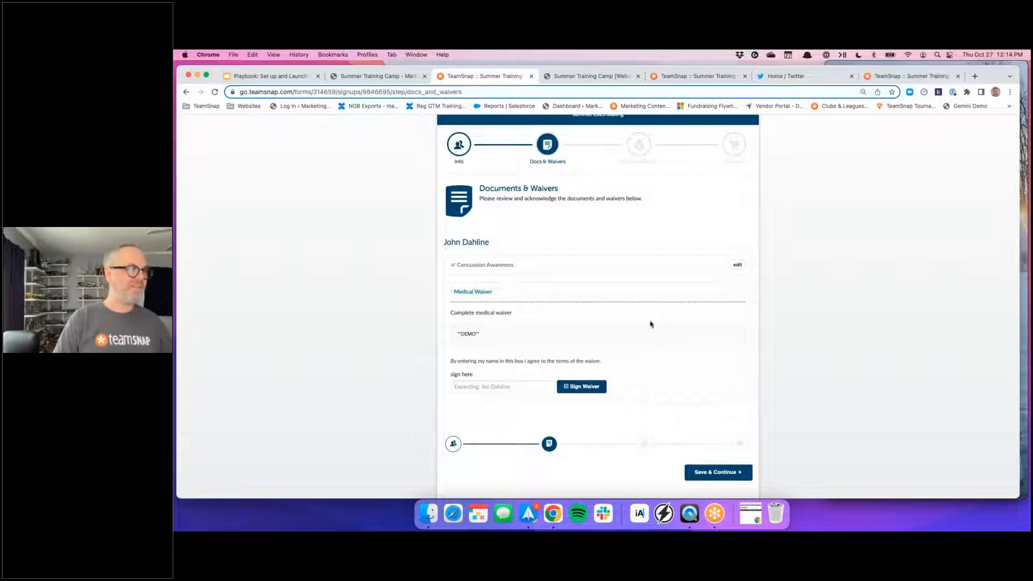
- Sign the Medical Waiver with the parent's full name
scroll(650, 324, "down", 2)
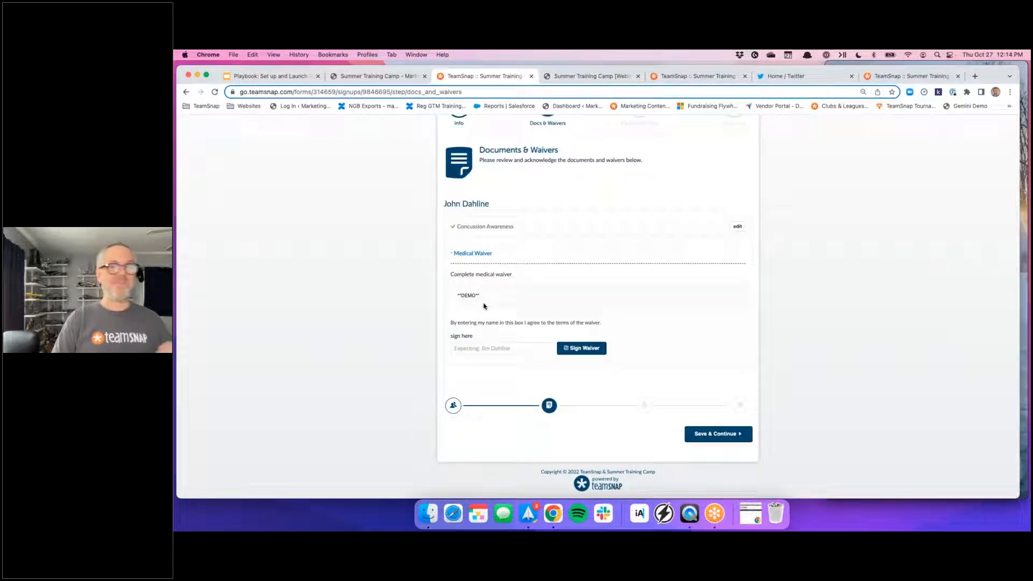
left_click(468, 348)
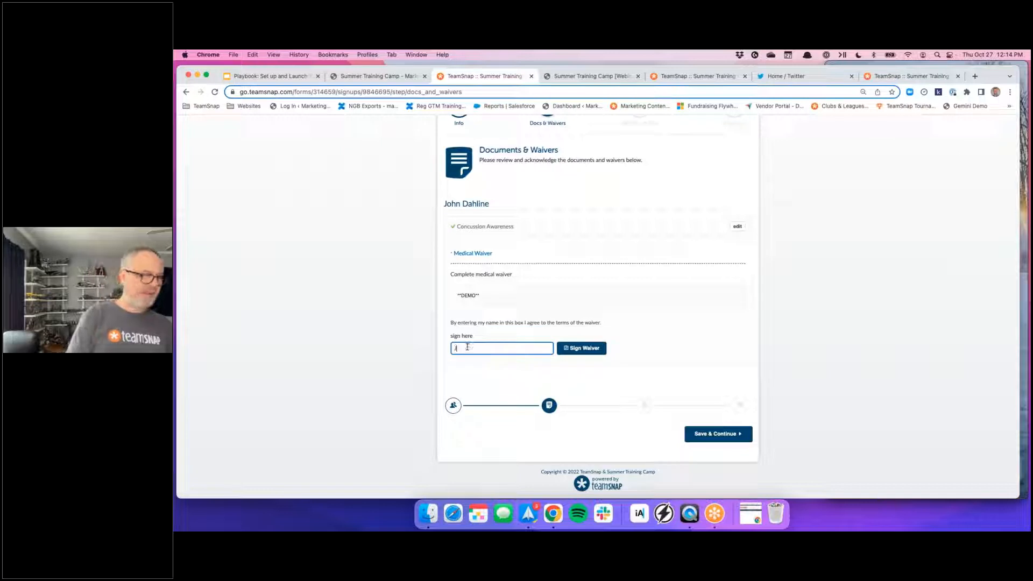
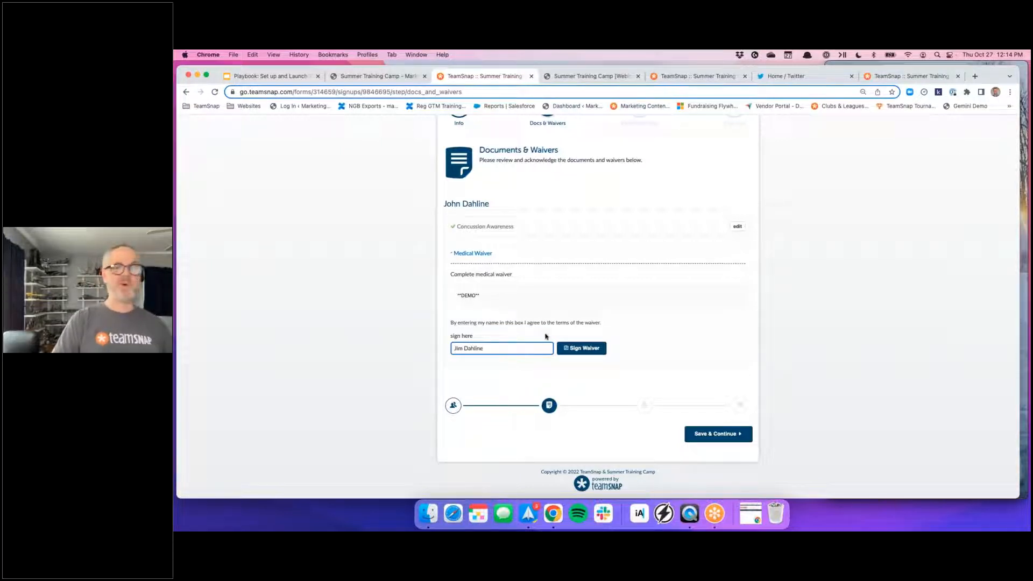
key("Return")
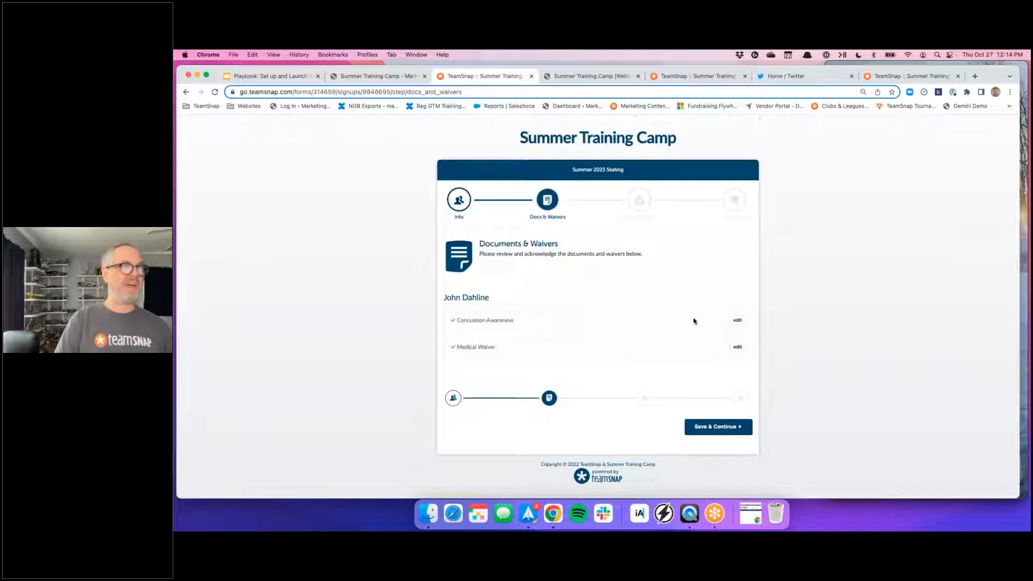
- Continue to the participant fees and select the Tuesday/Thursday - 12pm option for Summer Training Camp
left_click(730, 428)
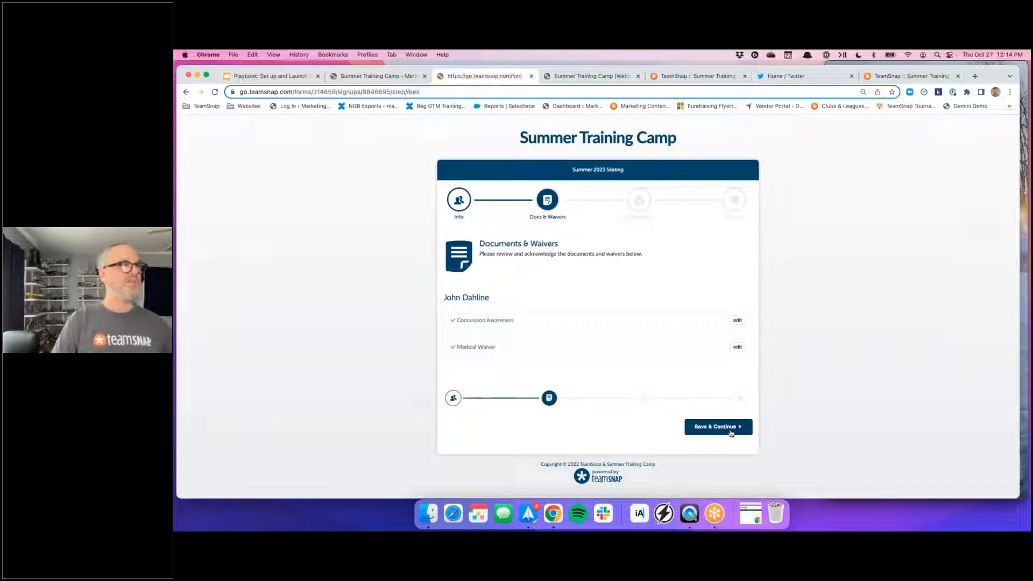
scroll(777, 397, "down", 5)
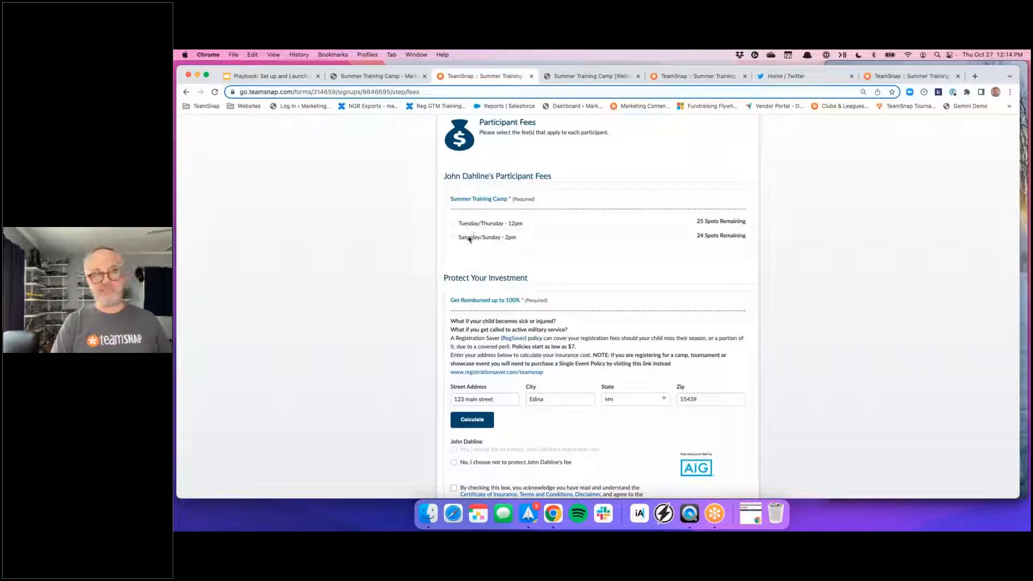
left_click(454, 223)
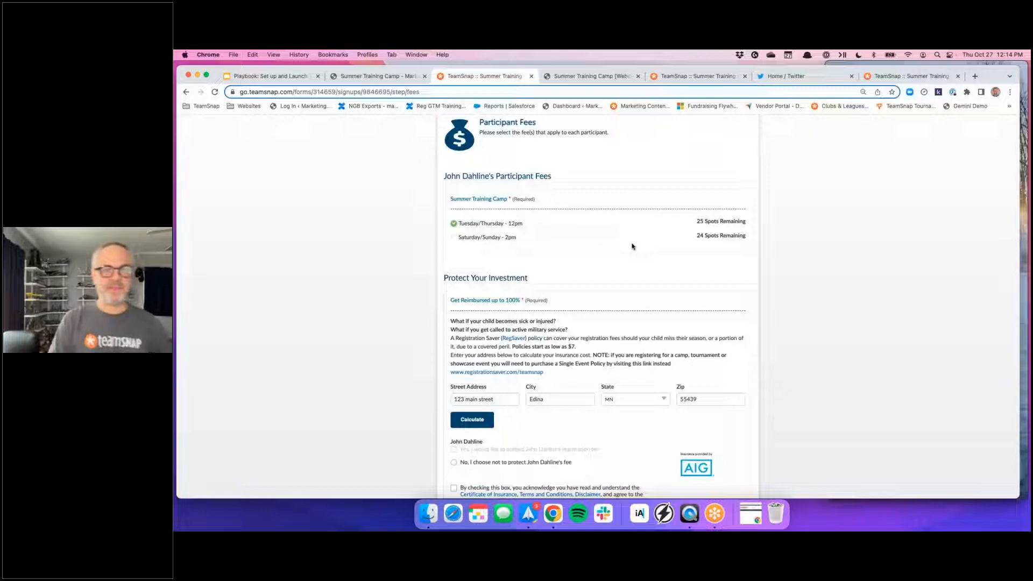
- Acknowledge the RegSaver insurance terms and choose not to protect the participant's registration fee
scroll(692, 253, "down", 4)
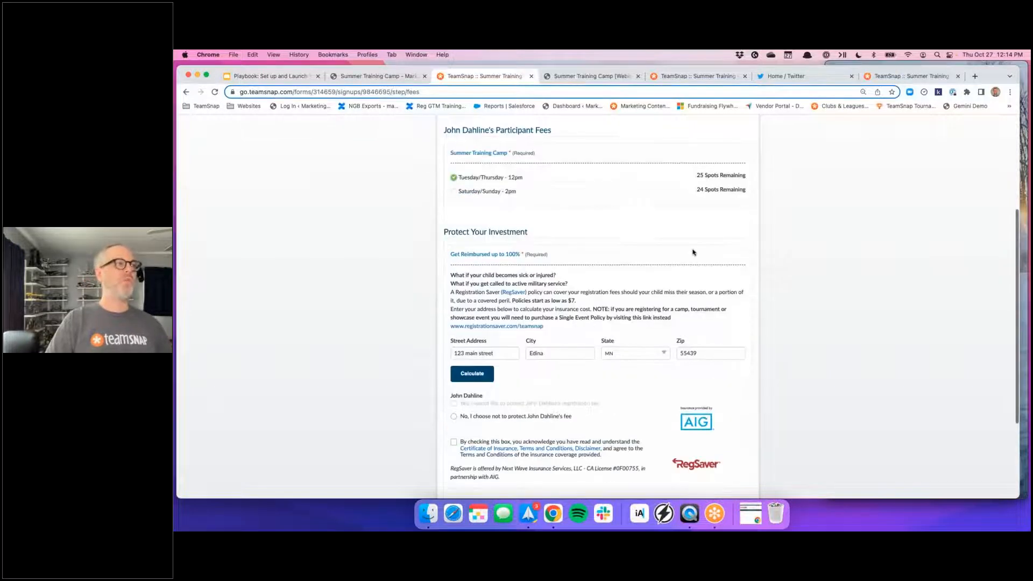
scroll(555, 306, "down", 4)
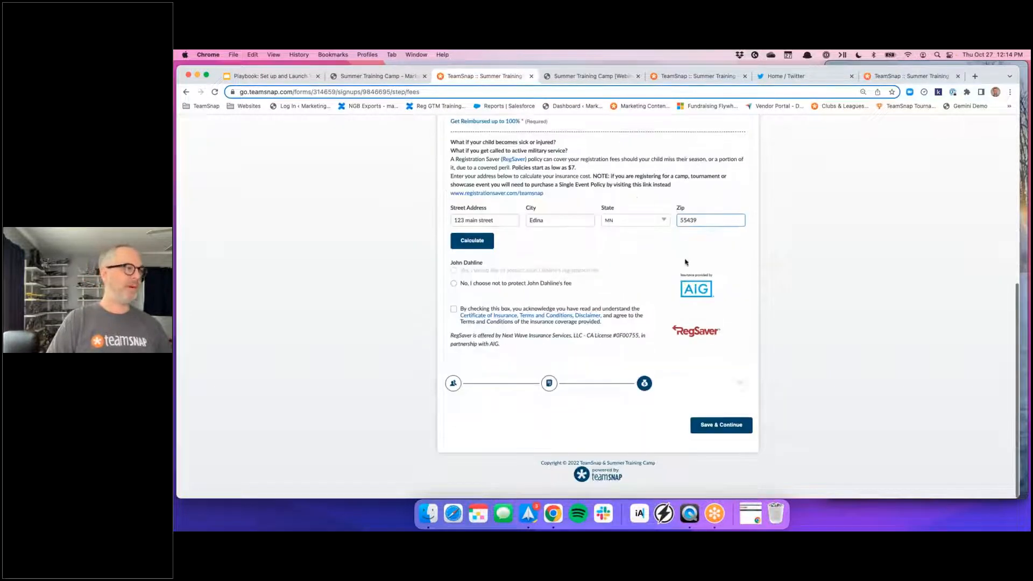
left_click(555, 306)
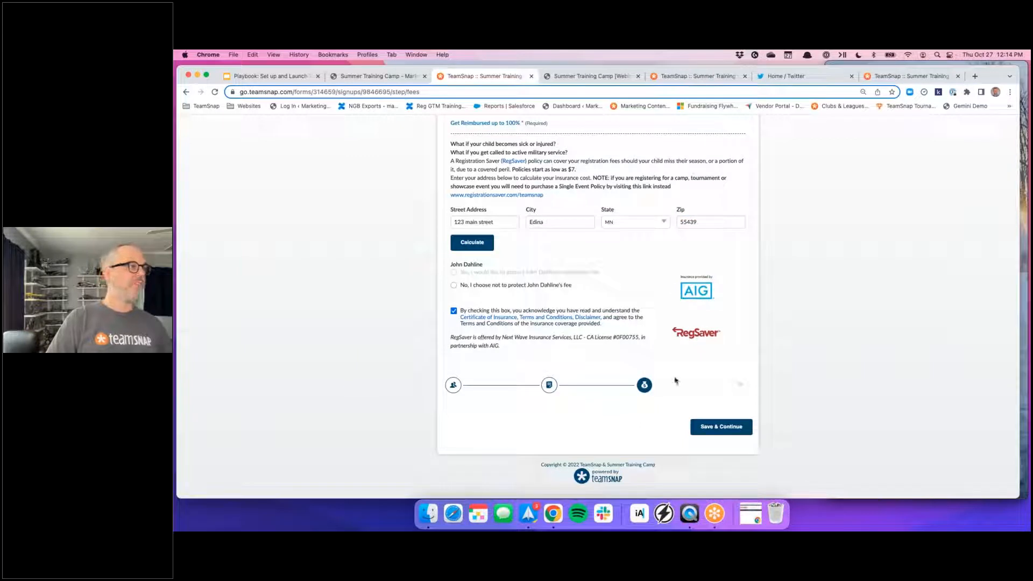
left_click(724, 428)
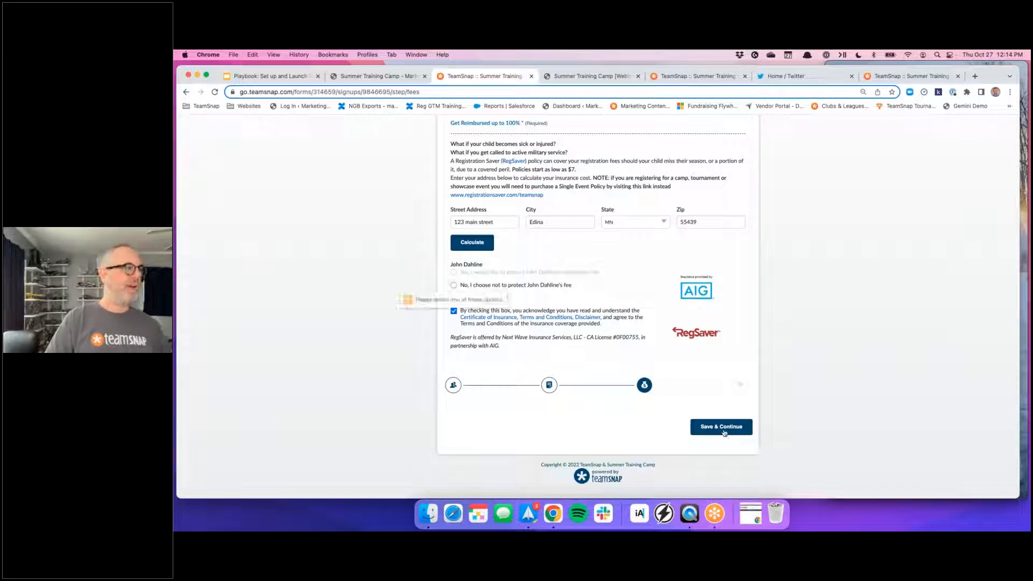
left_click(453, 286)
- Continue to checkout and finish the Summer 2023 Skating registration
left_click(727, 426)
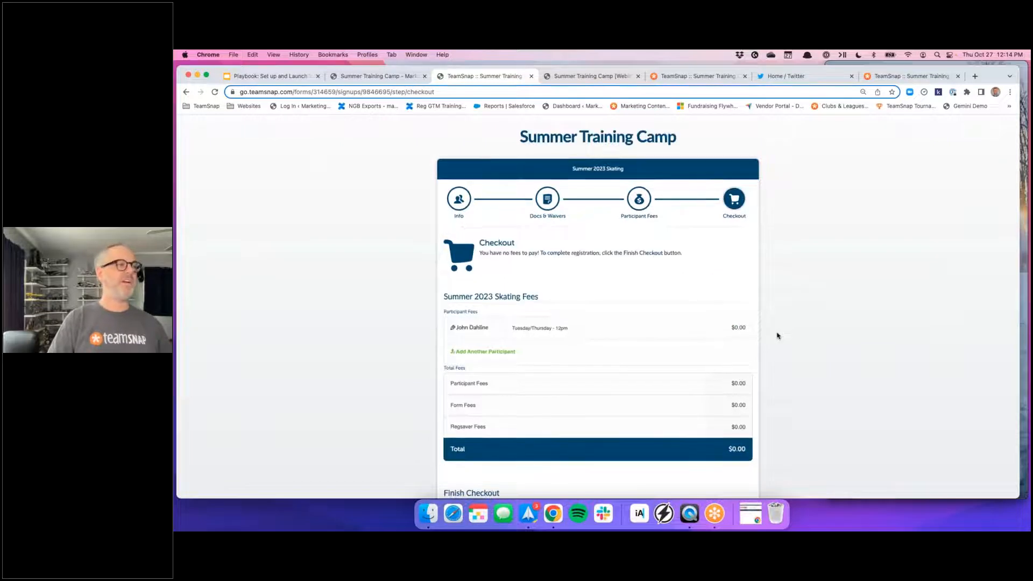
scroll(777, 334, "down", 3)
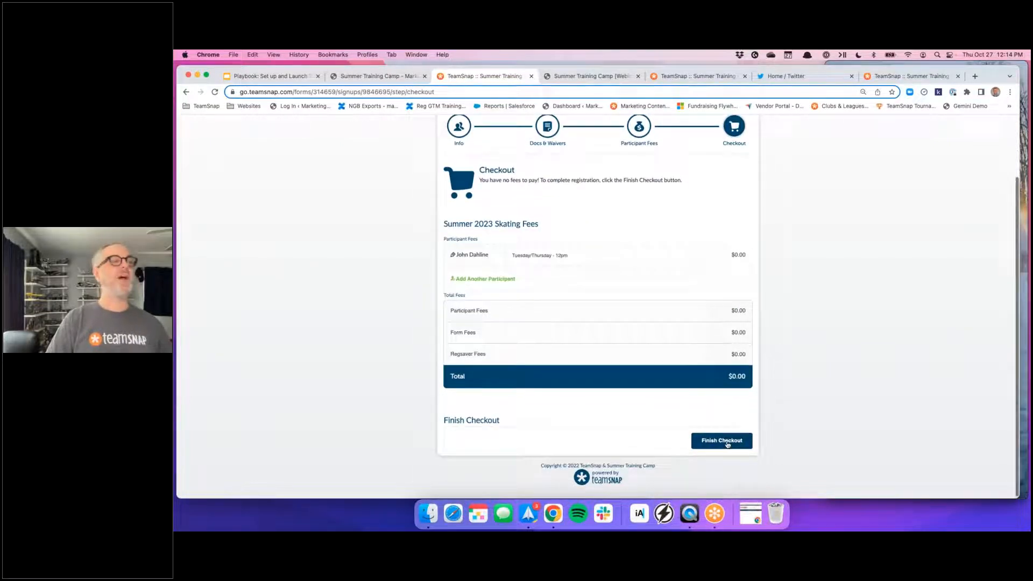
left_click(723, 438)
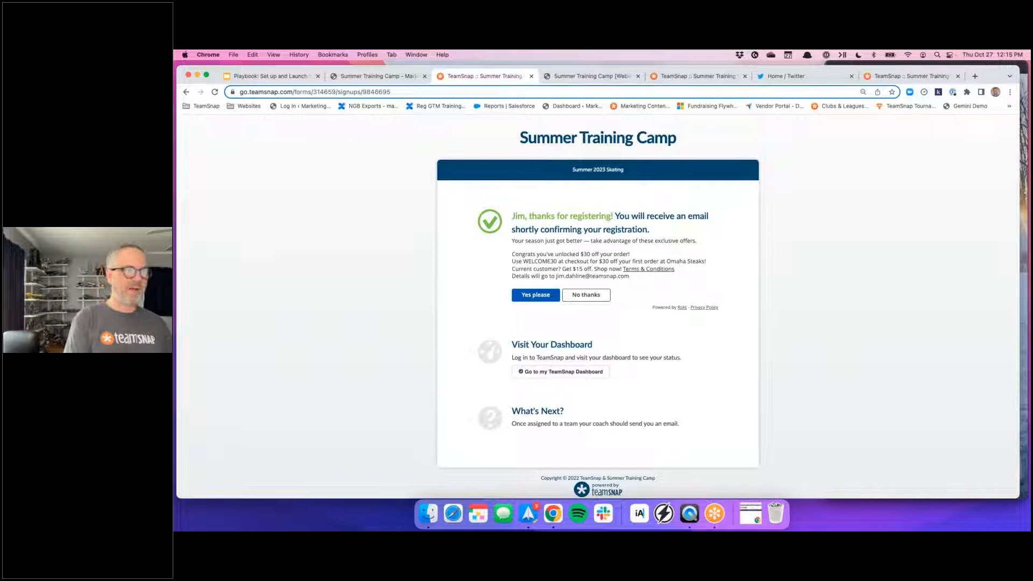
- Switch to the phone view in QuickTime Player, review the Tues/Thur Camp home screen and schedule, and return to Chrome
left_click(1021, 370)
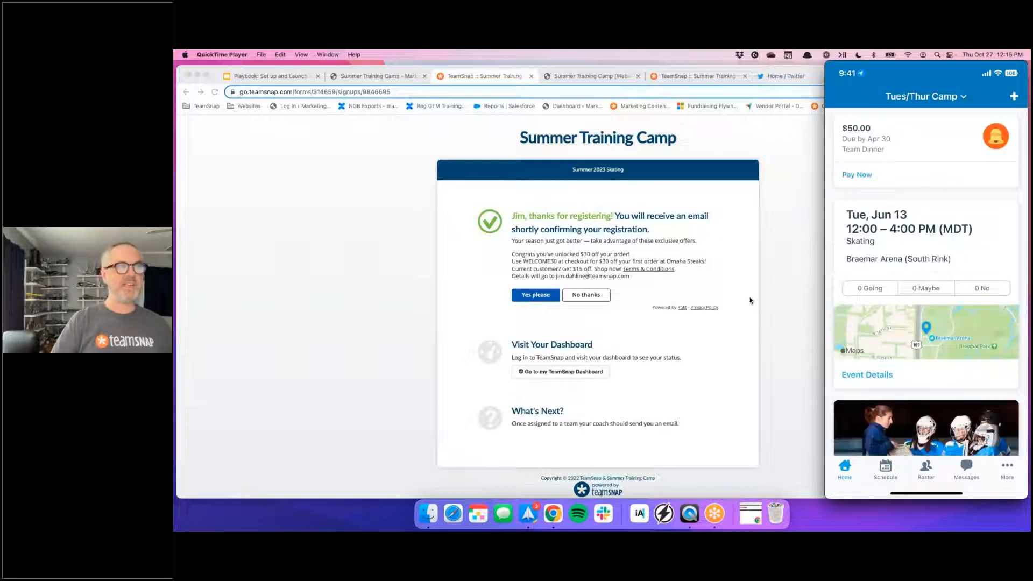
mouse_move(892, 183)
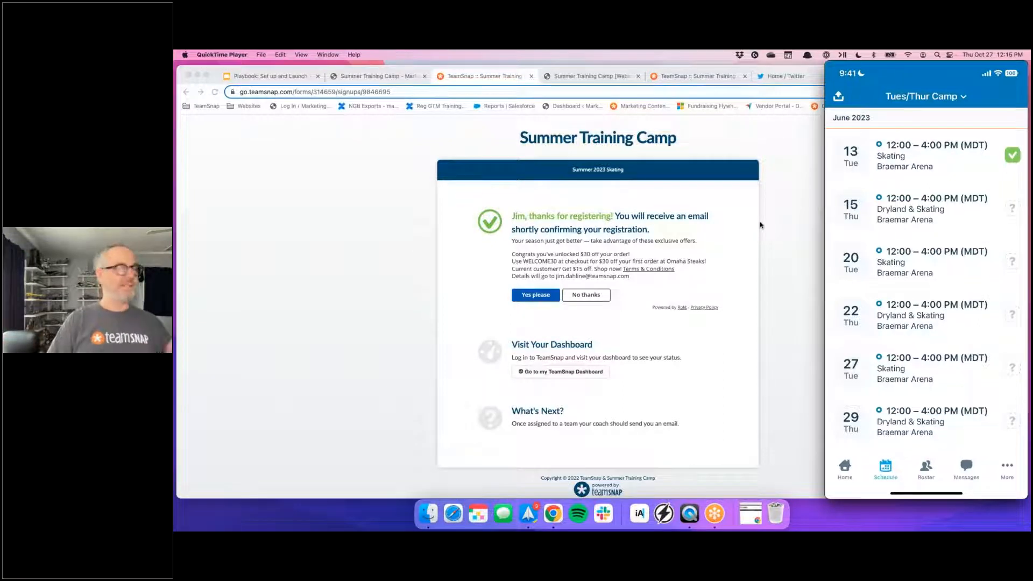
left_click(780, 248)
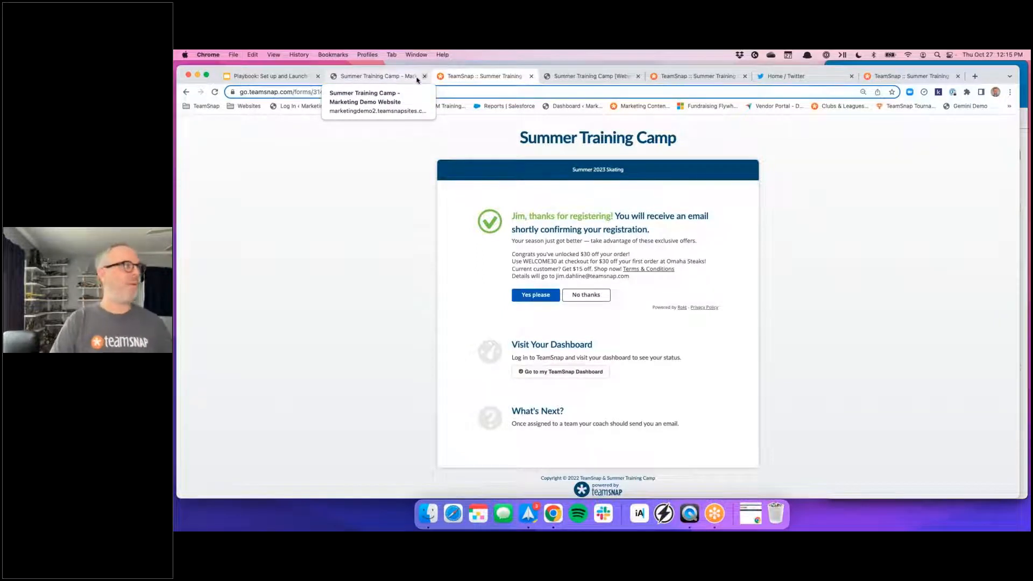
- Switch to the administrator's registration page for Summer 2023 Skating
left_click(566, 80)
left_click(490, 77)
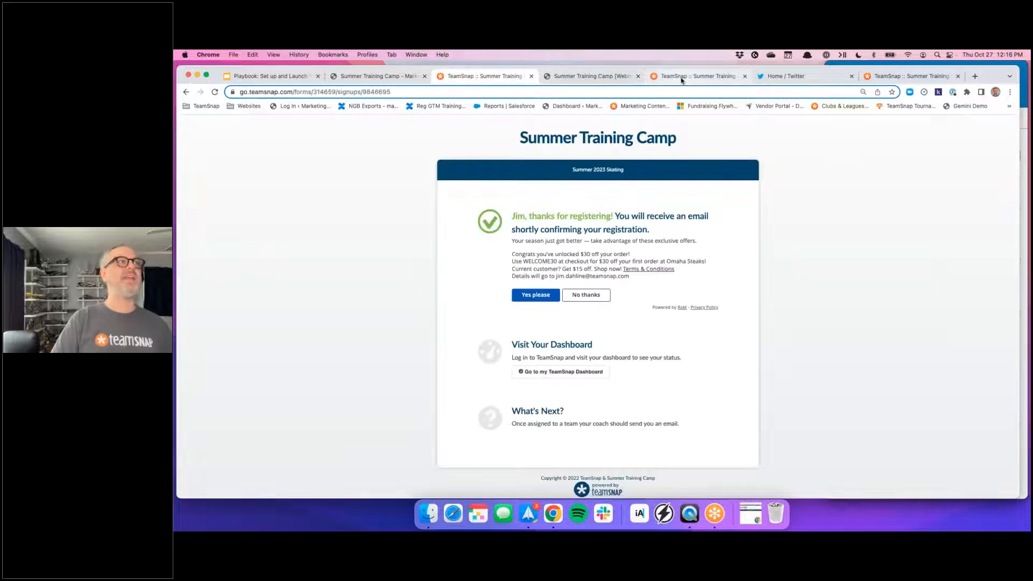
left_click(682, 79)
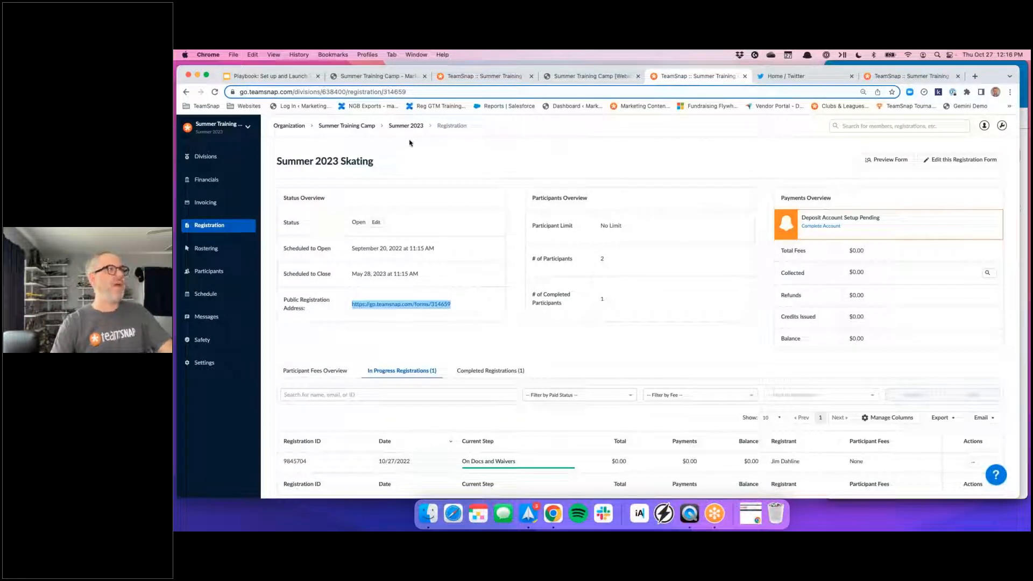
left_click(425, 159)
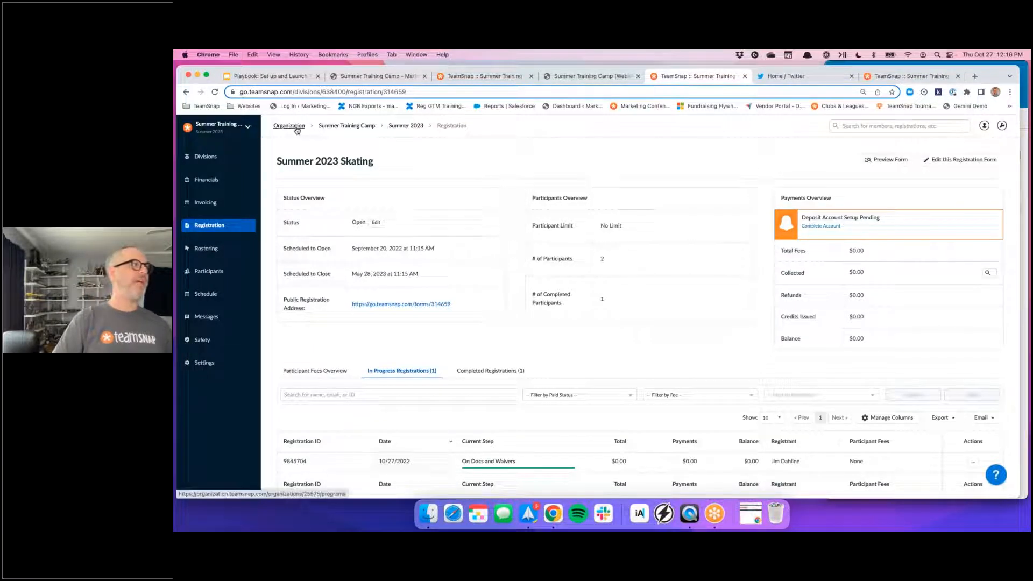
- Go from the organization's programs to Summer Training Camp's Summer 2023 season and open its Summer 2023 Skating registration form
left_click(295, 126)
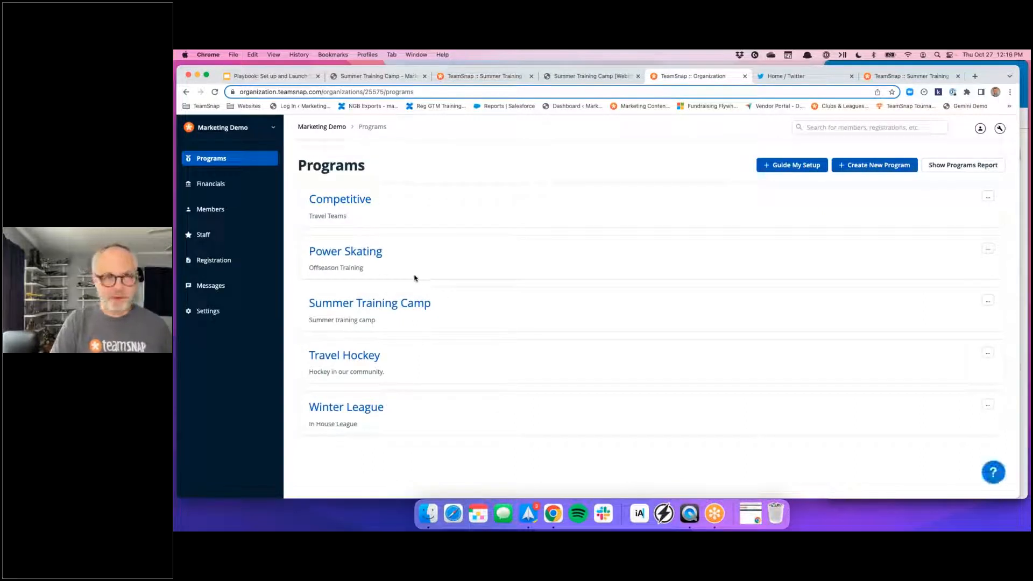
left_click(385, 308)
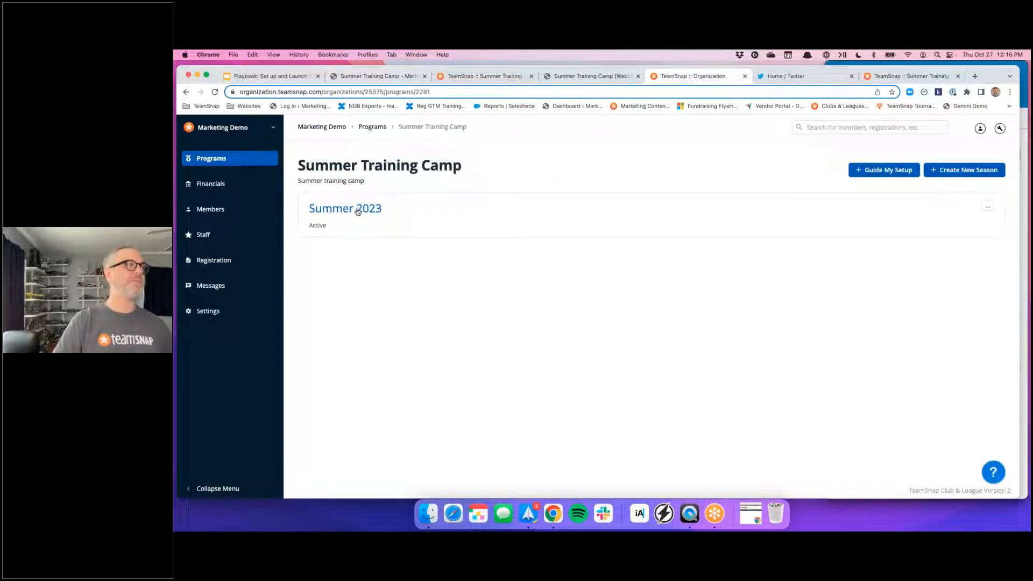
left_click(357, 211)
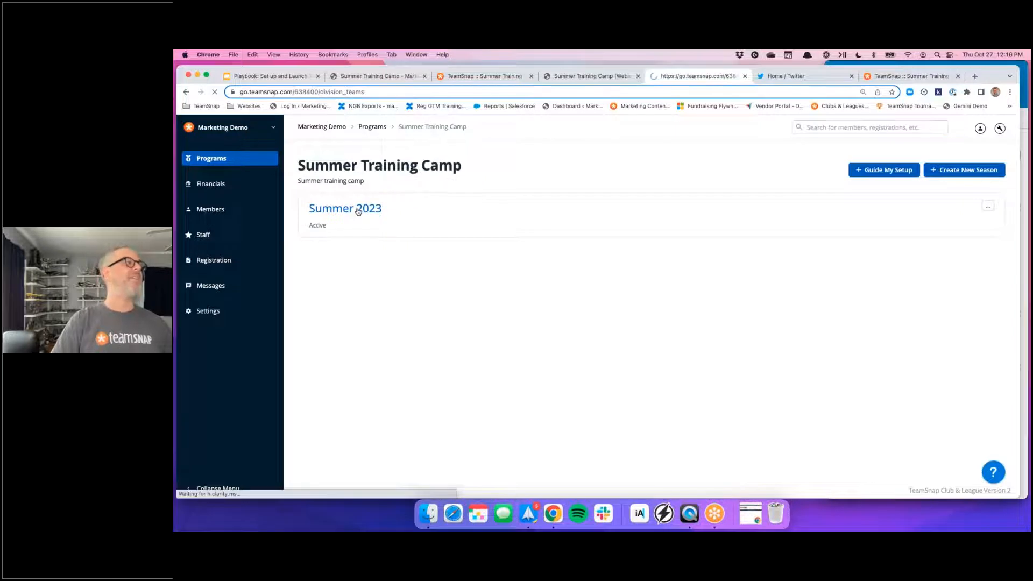
left_click(210, 229)
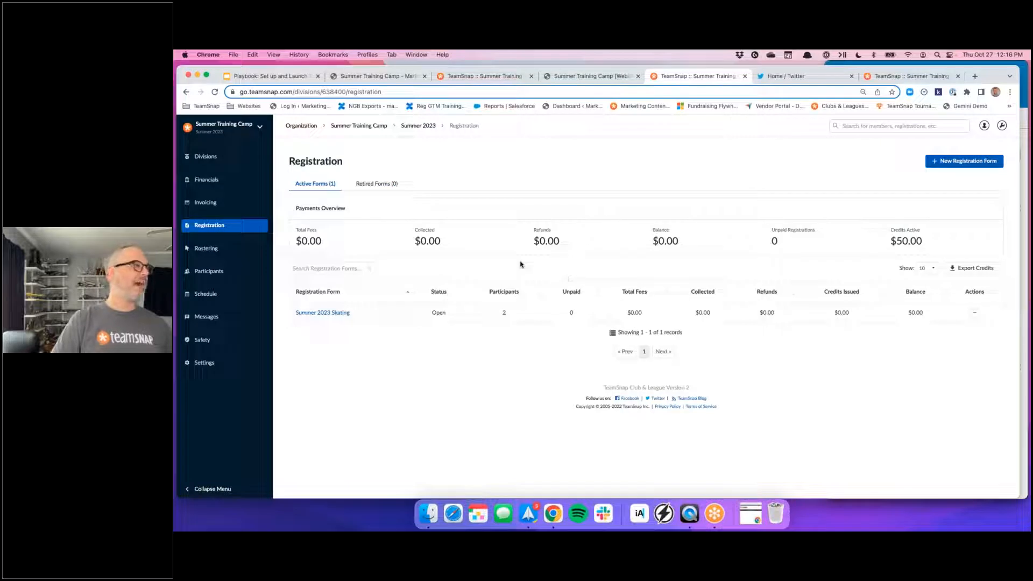
left_click(331, 312)
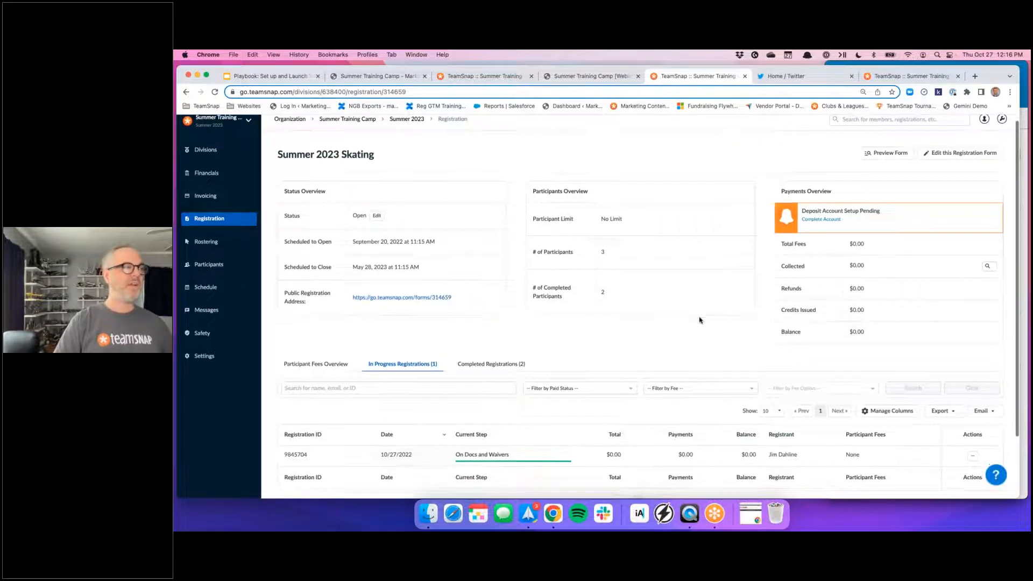
- Draft an email to the in-progress registrant with the subject "everything ok" and the body "how can I help"
scroll(505, 387, "down", 3)
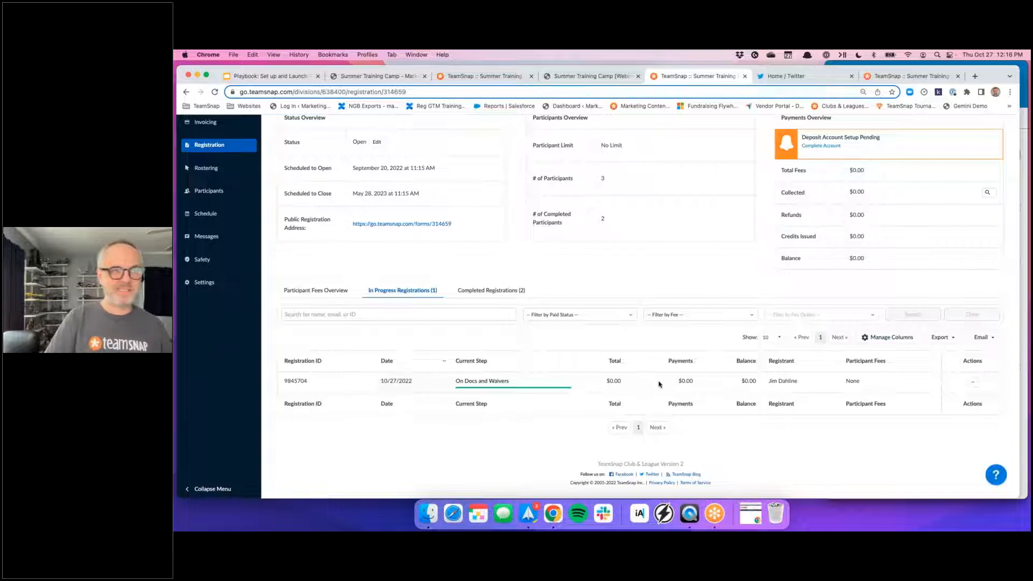
left_click(973, 381)
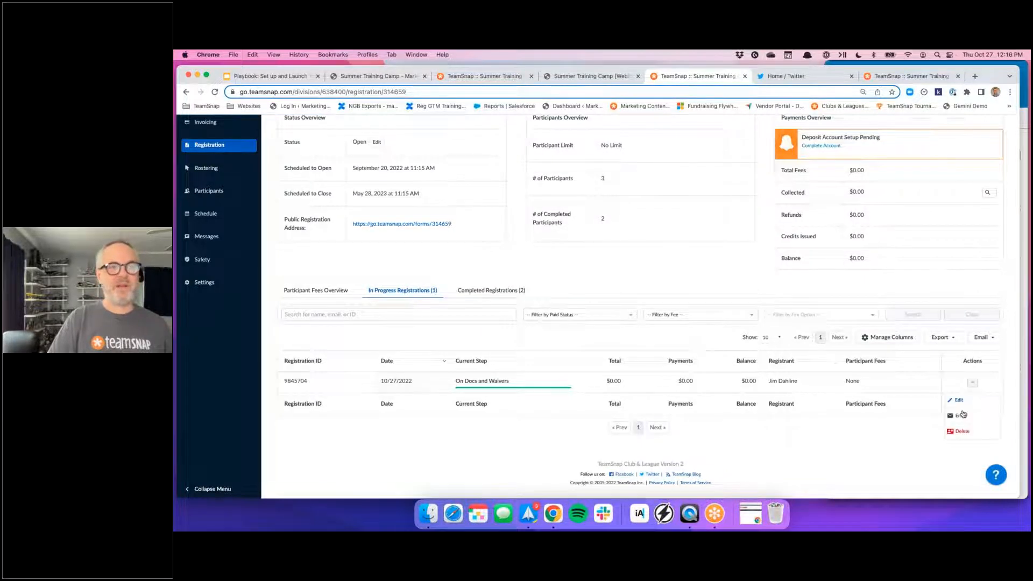
left_click(963, 413)
left_click(524, 206)
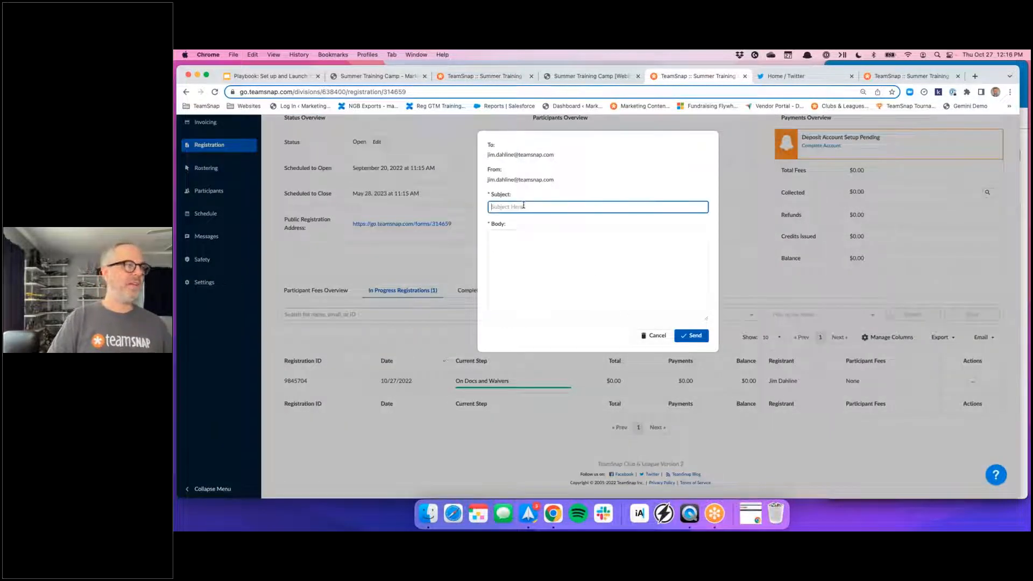
type("everything ok")
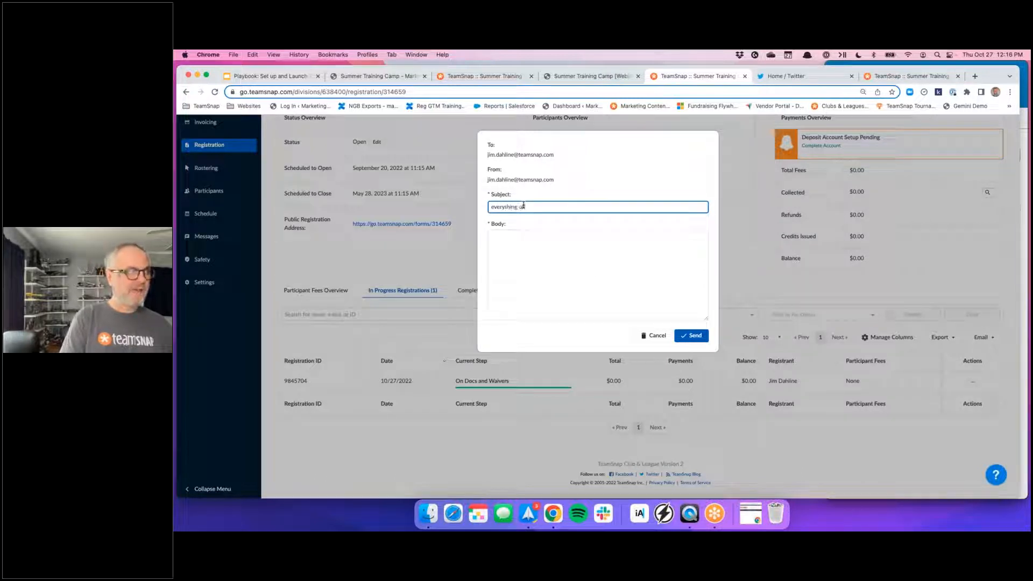
key("Tab")
type("how can I hel")
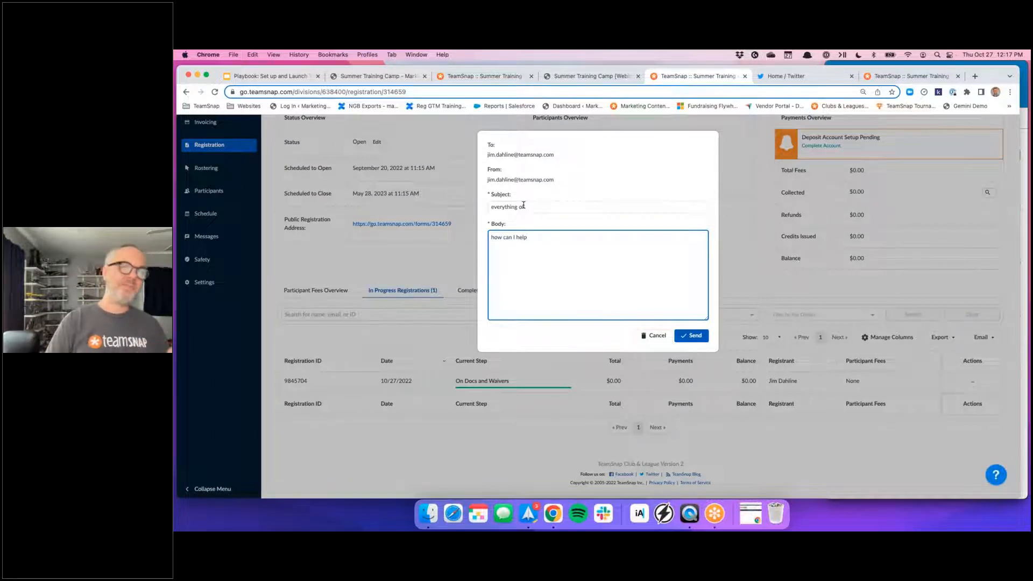
- Discard the email draft and look over the Summer 2023 Skating registration overview and in-progress registrations
left_click(653, 335)
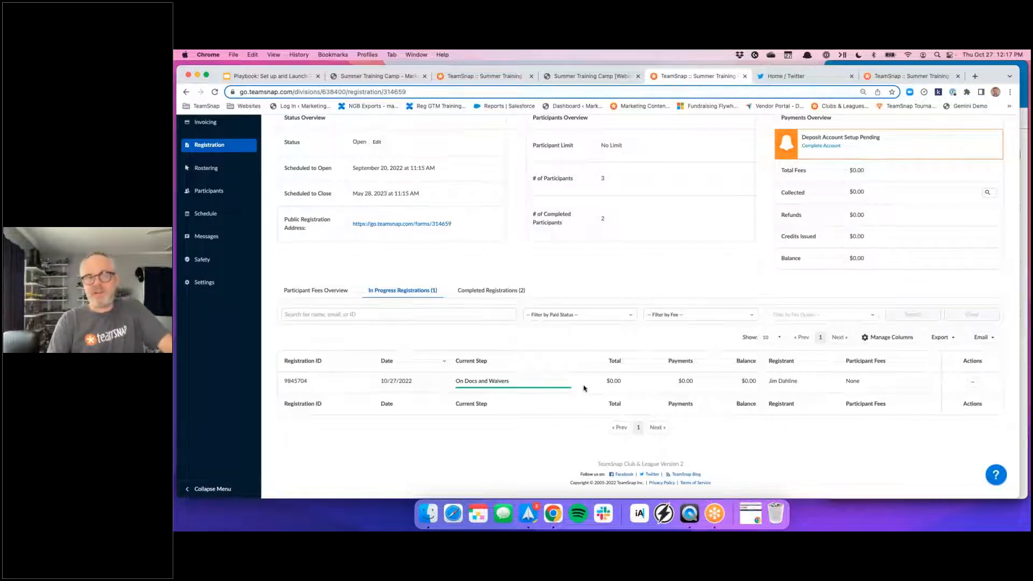
scroll(595, 385, "up", 1)
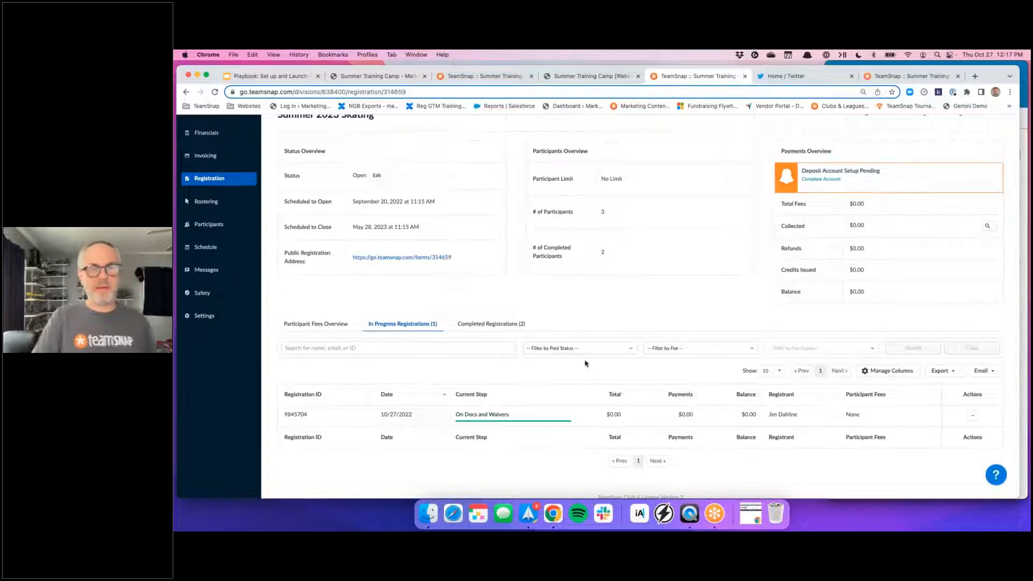
scroll(598, 366, "up", 2)
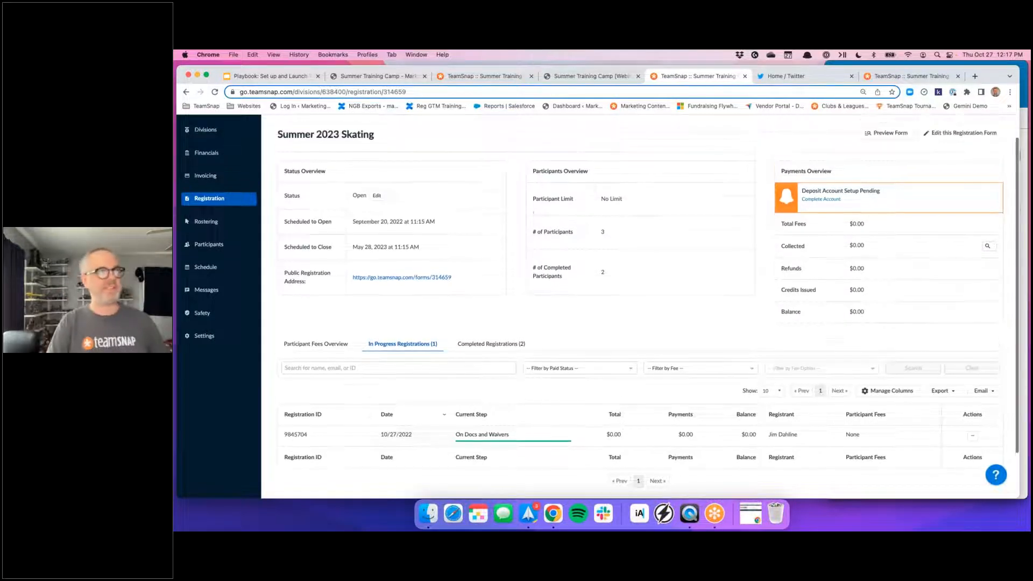
scroll(612, 377, "down", 3)
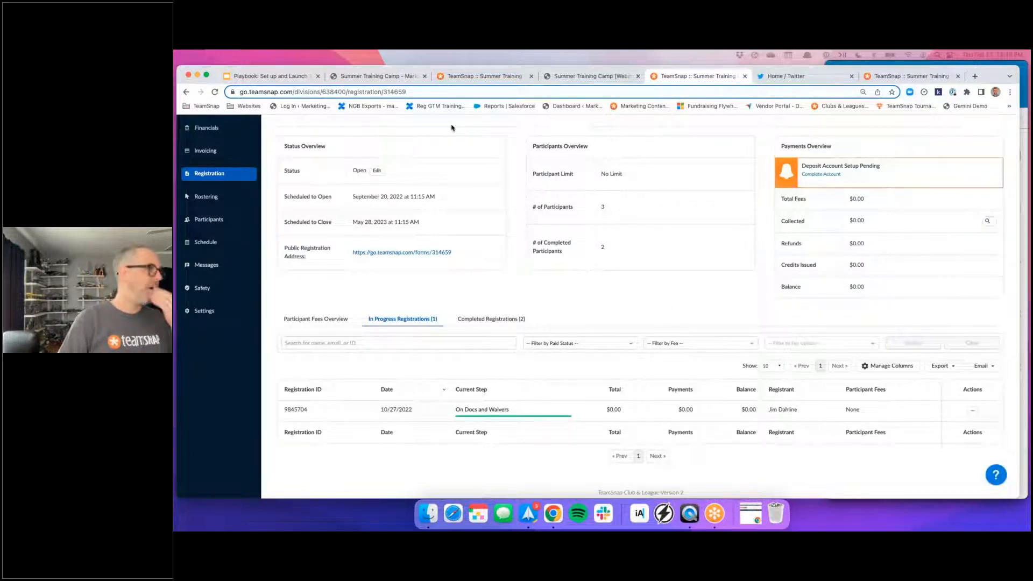
- Show the finished Summer Training Camp web page in a narrowed window beside the restored window holding the blank Summer Training Camp [Webinar] page
left_click(381, 80)
scroll(554, 288, "up", 5)
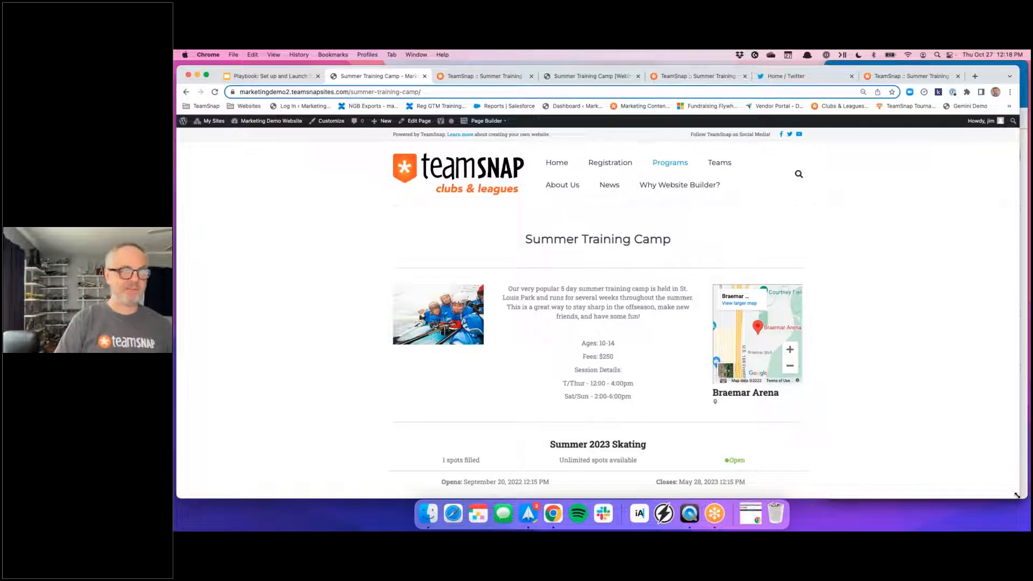
left_click_drag(1017, 495, 687, 483)
left_click(750, 513)
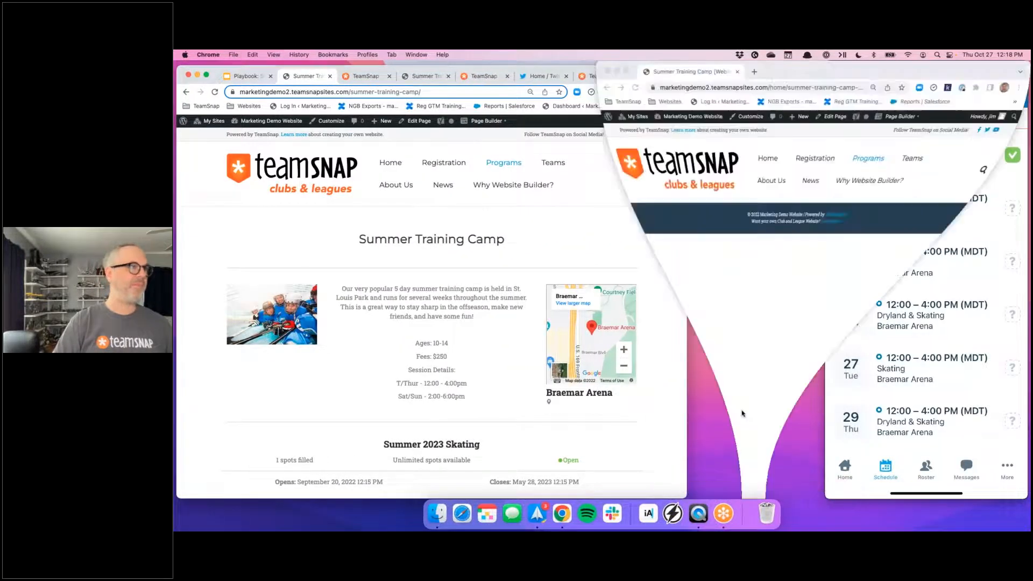
left_click(682, 488)
left_click_drag(681, 488, 592, 483)
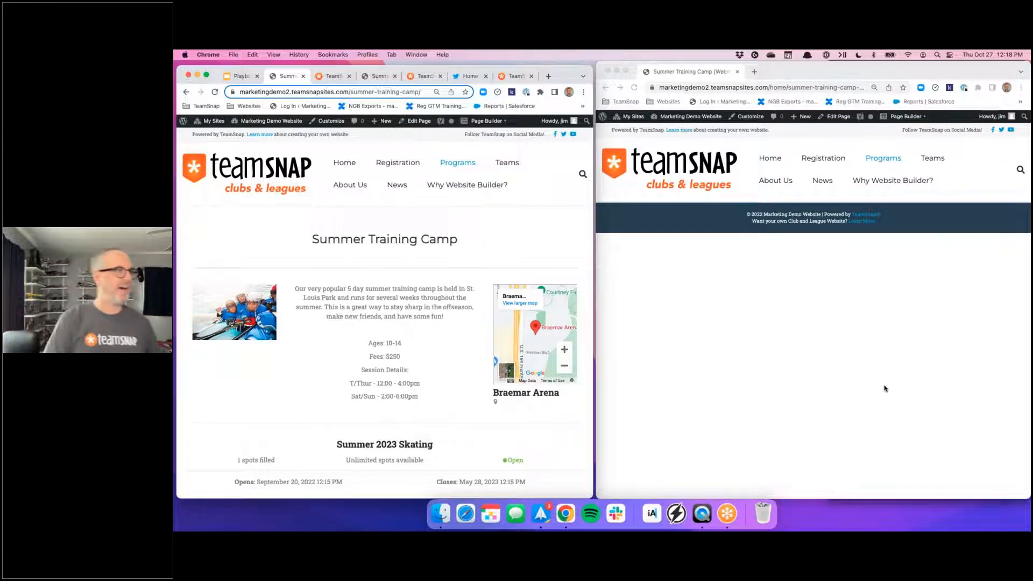
scroll(429, 260, "down", 2)
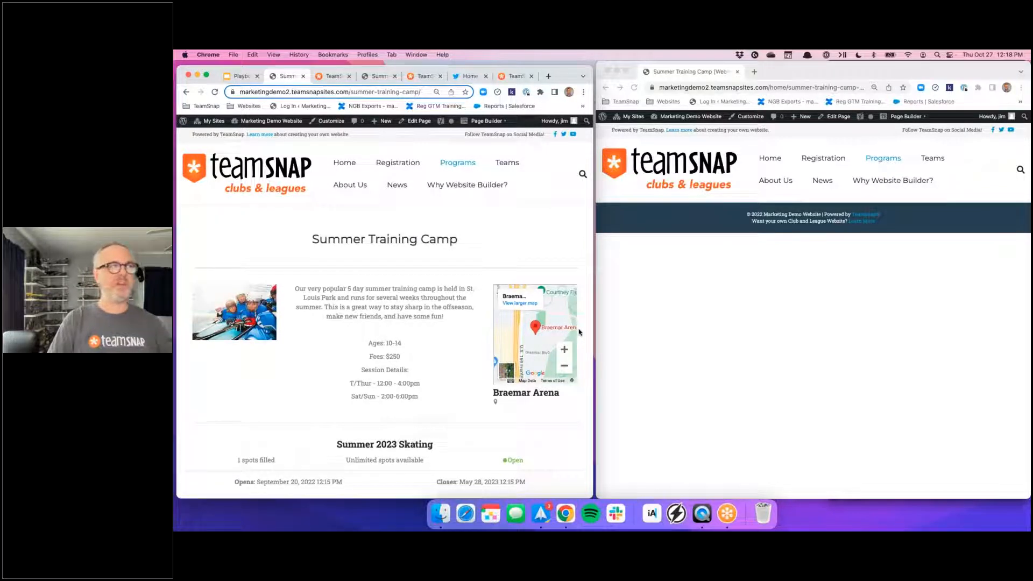
- Open the blank Summer Training Camp [Webinar] page in Page Builder and look through the standard modules
left_click(864, 334)
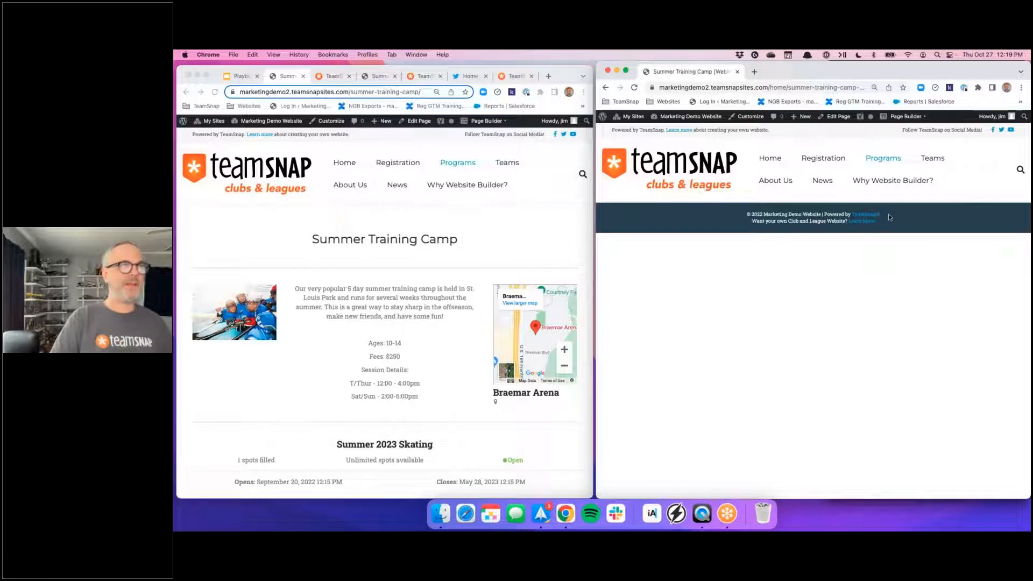
left_click(897, 116)
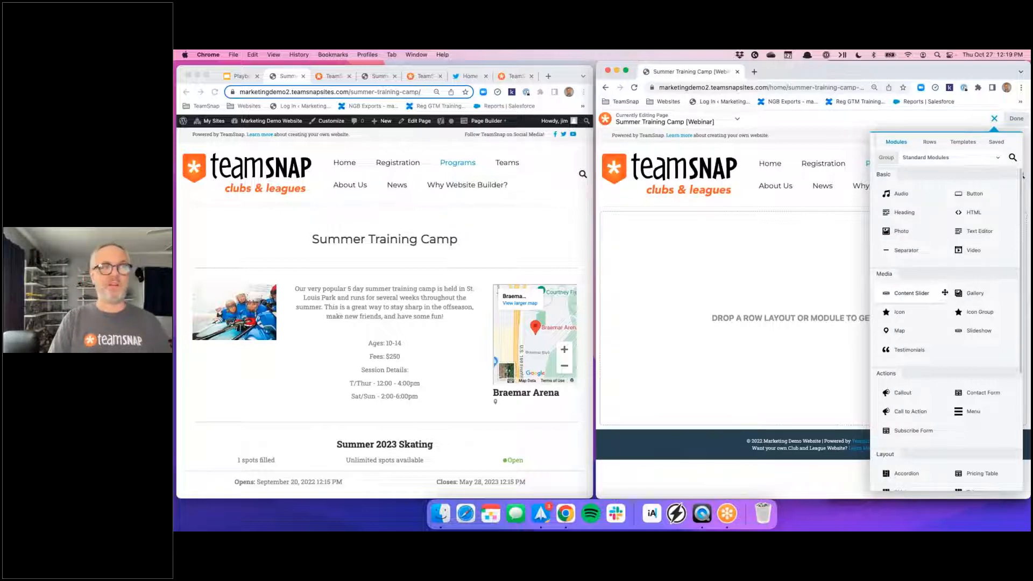
scroll(940, 283, "down", 5)
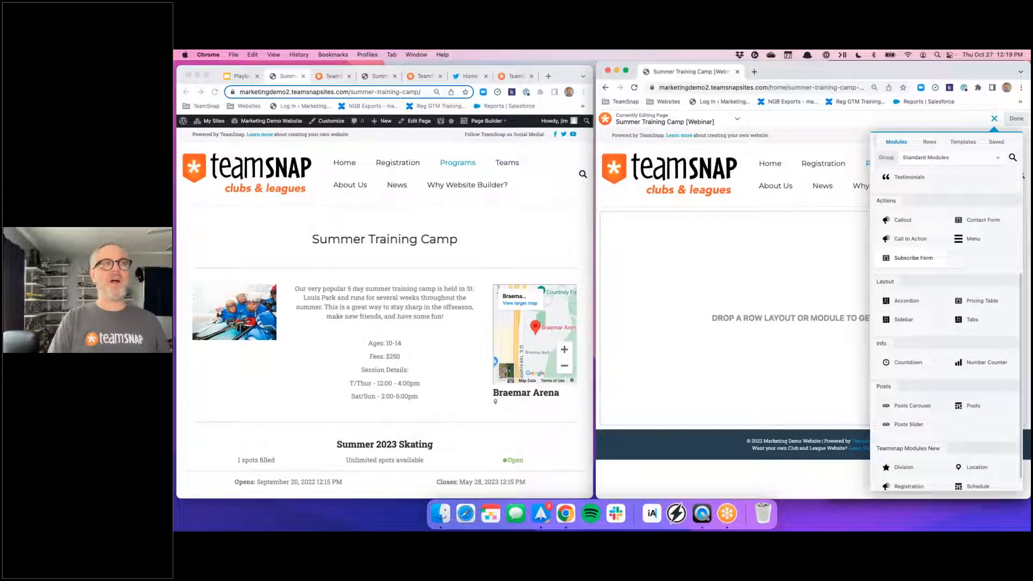
scroll(947, 323, "up", 5)
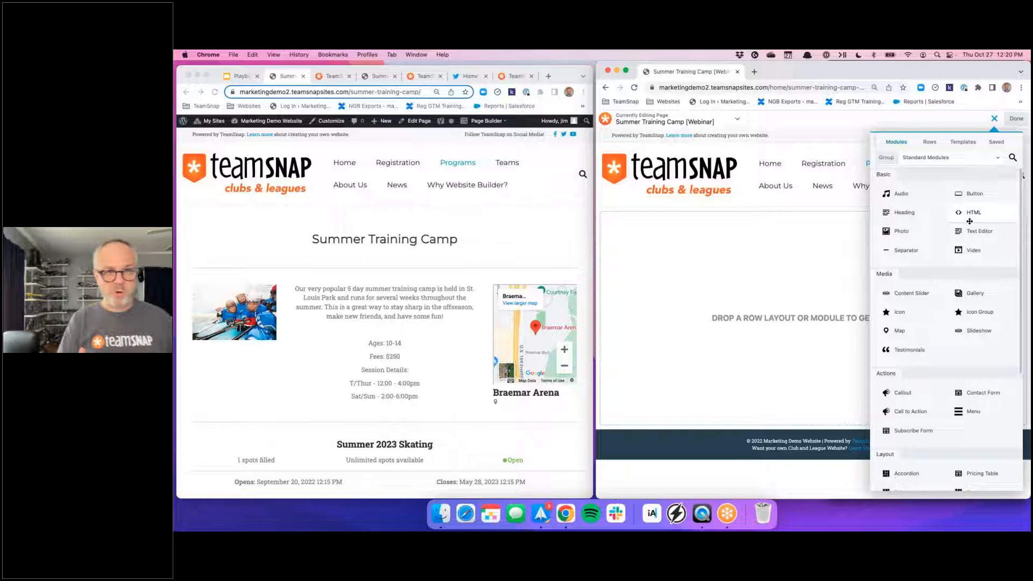
- Look through Page Builder's column row layouts and its Landing Pages templates
left_click(930, 143)
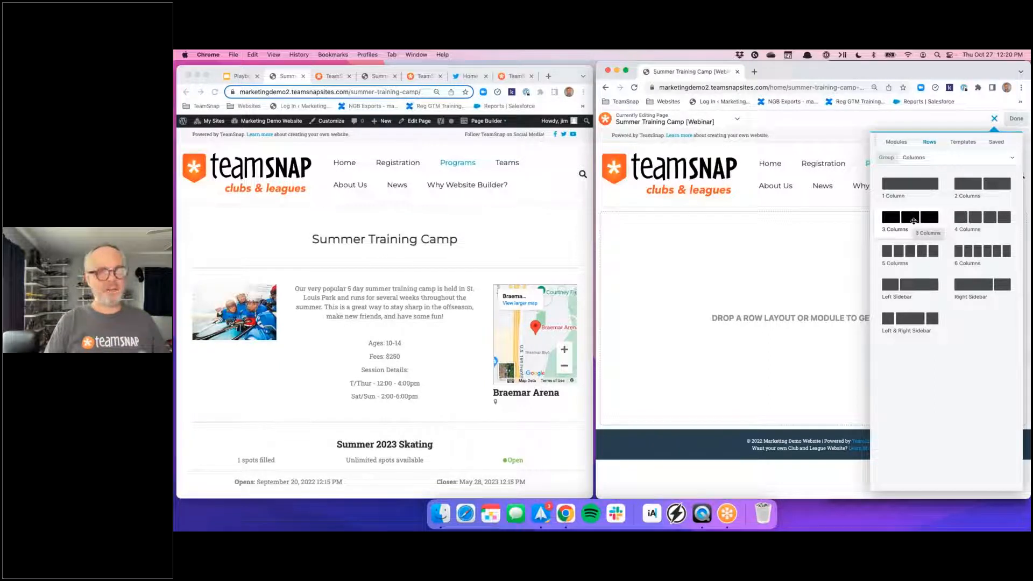
left_click(963, 142)
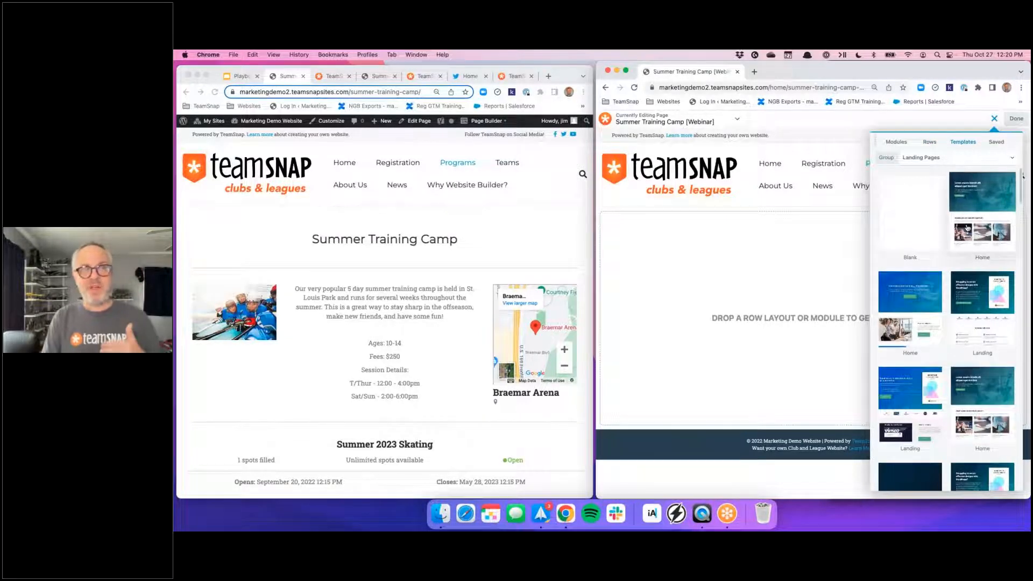
scroll(966, 228, "down", 10)
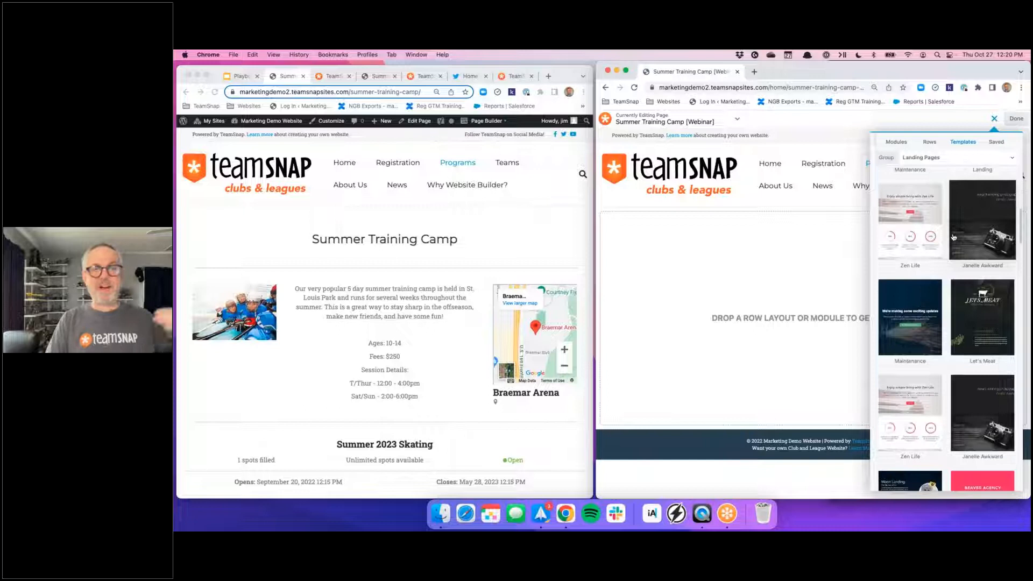
scroll(954, 237, "down", 5)
scroll(953, 237, "down", 8)
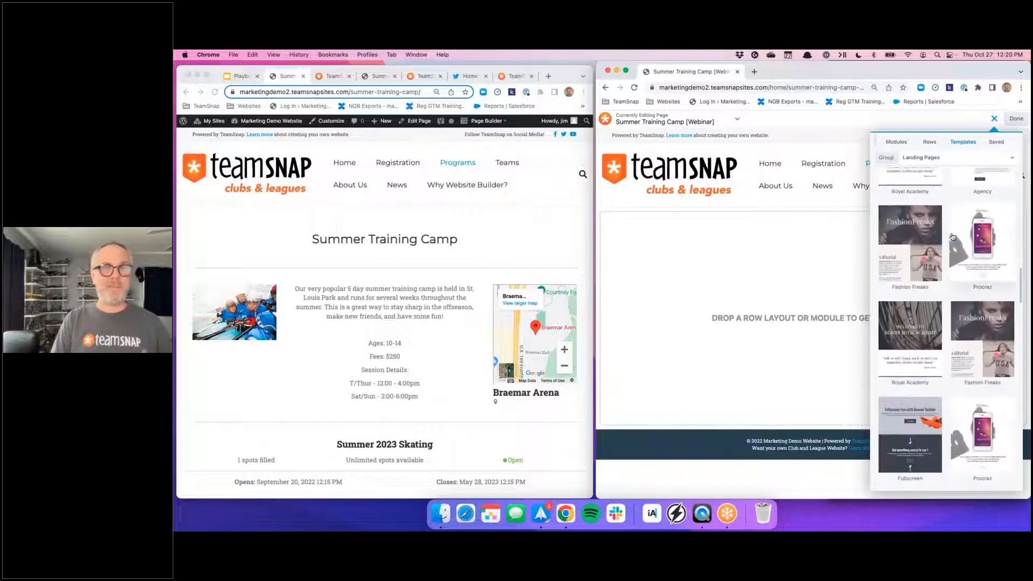
scroll(953, 237, "down", 5)
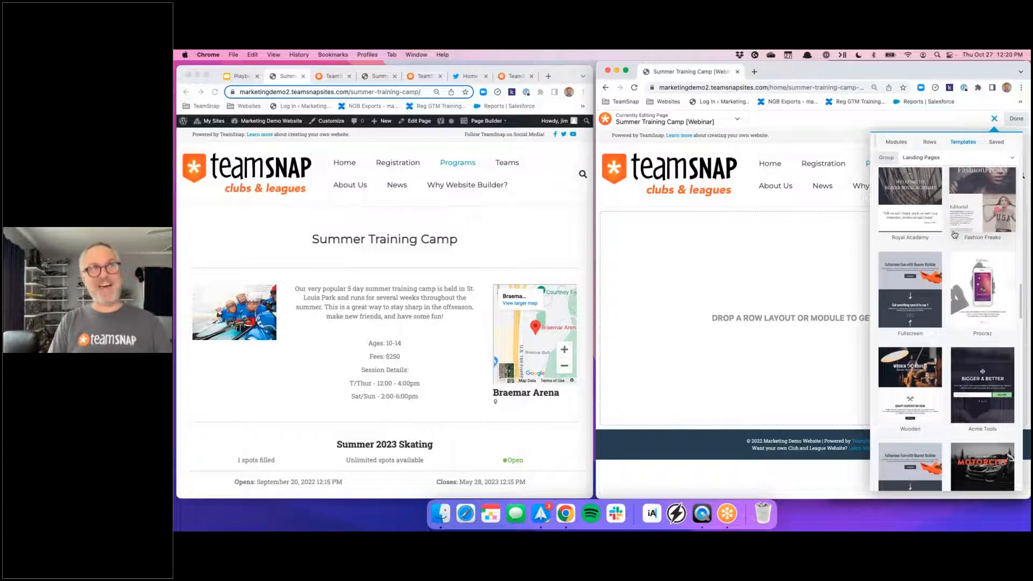
scroll(954, 234, "down", 5)
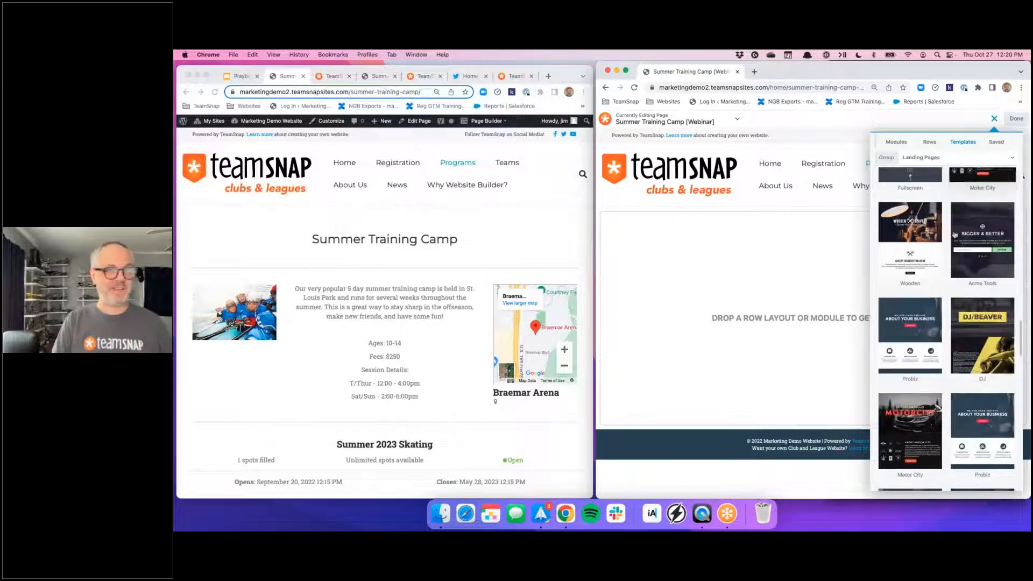
scroll(955, 234, "up", 5)
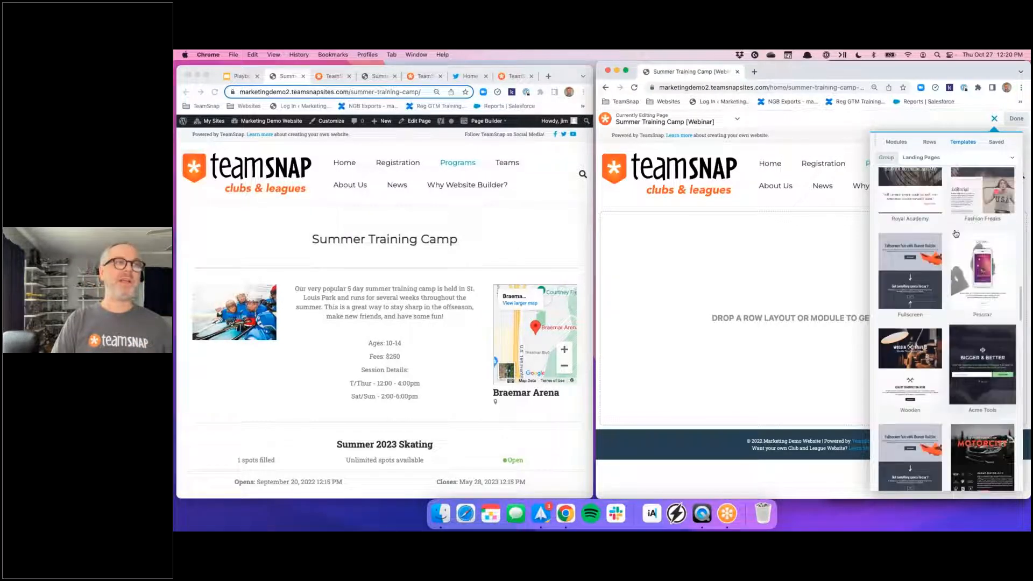
scroll(955, 234, "up", 5)
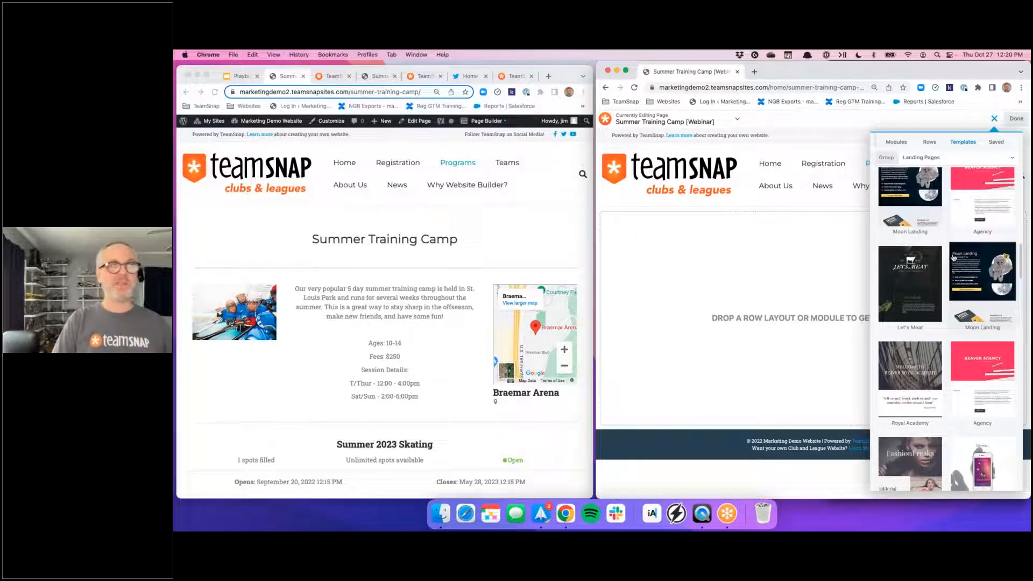
- Add a 1 Column row to the blank Summer Training Camp [Webinar] page
left_click(929, 143)
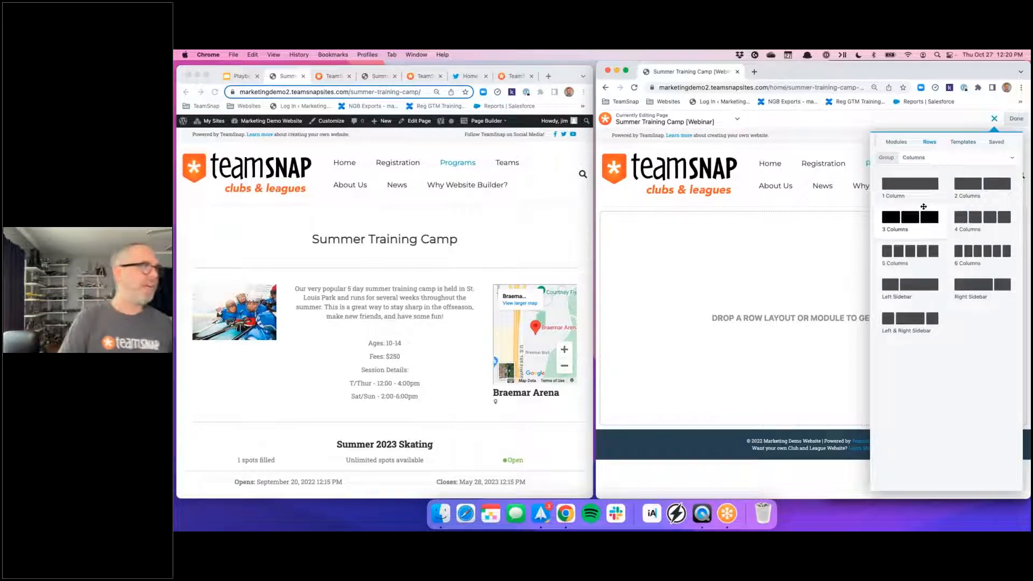
left_click(463, 246)
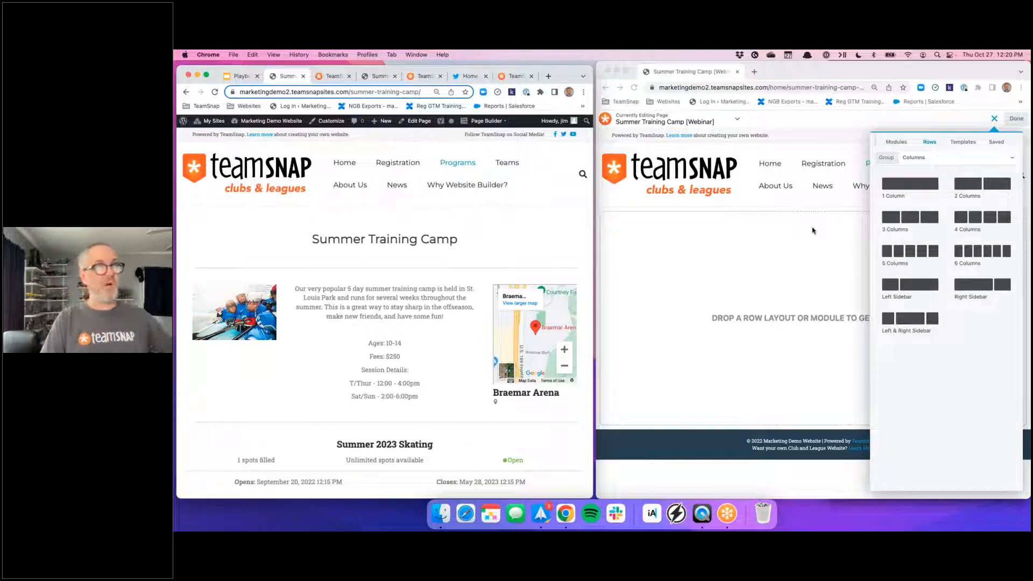
left_click_drag(899, 185, 831, 236)
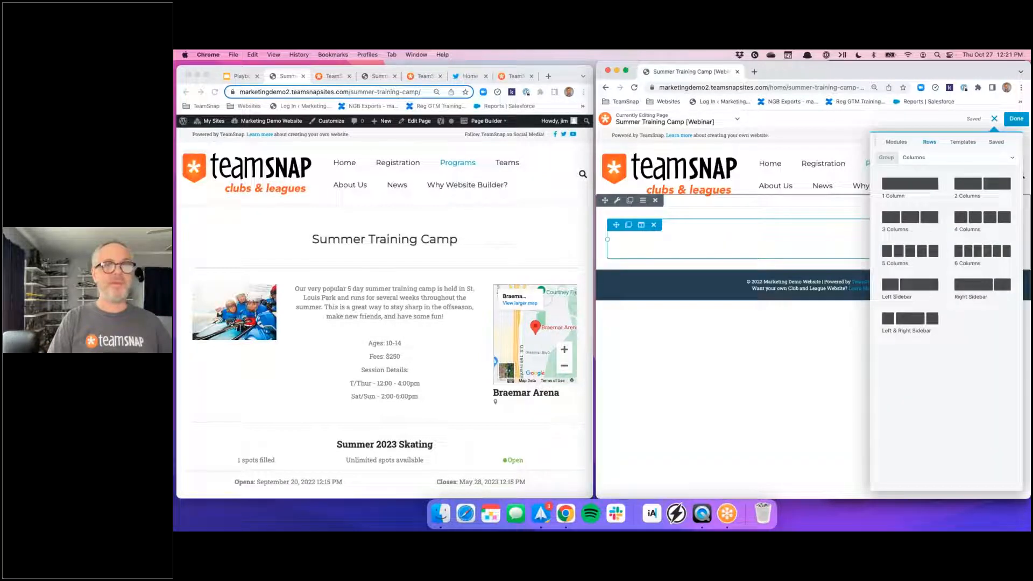
- Place a Text Editor module in the one-column row and enter the text "Summer Training Camp"
left_click(895, 144)
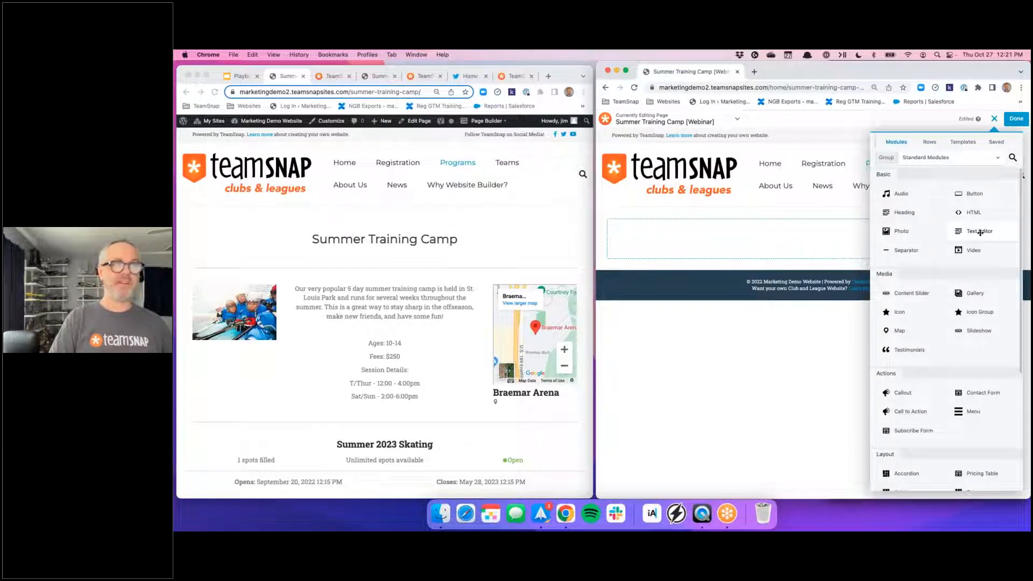
left_click_drag(979, 232, 810, 244)
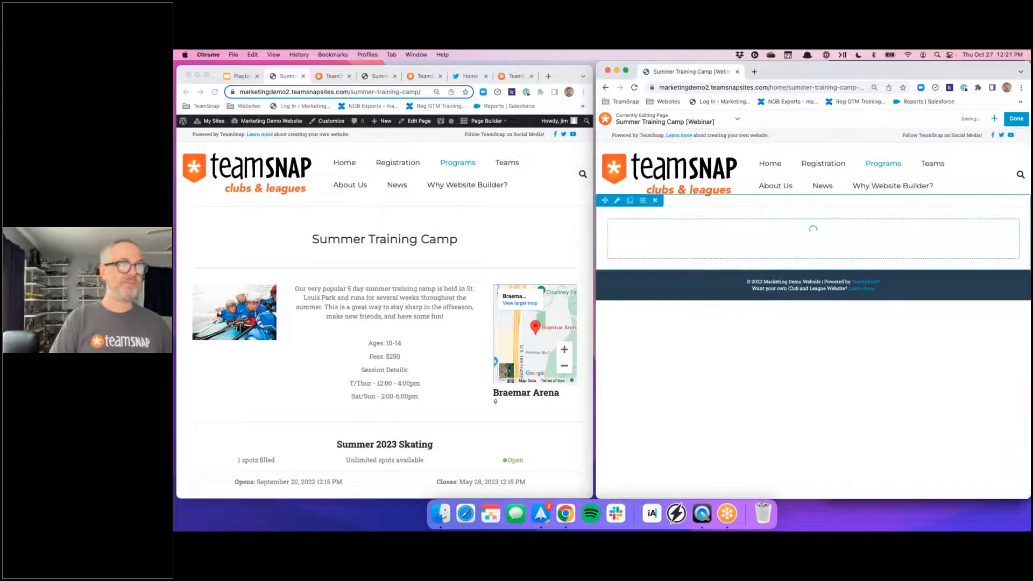
type("Sum")
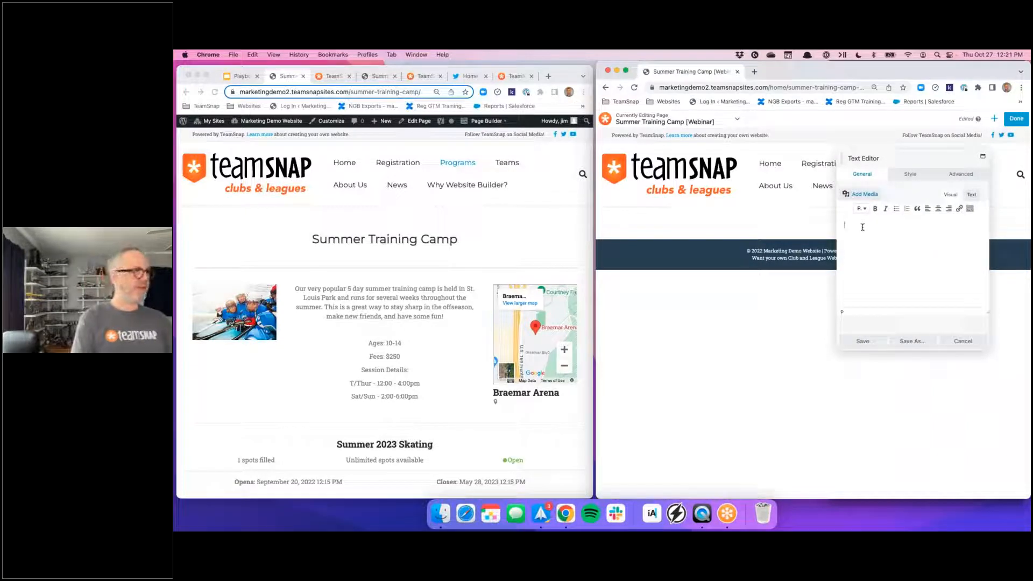
type("mer Training Camp")
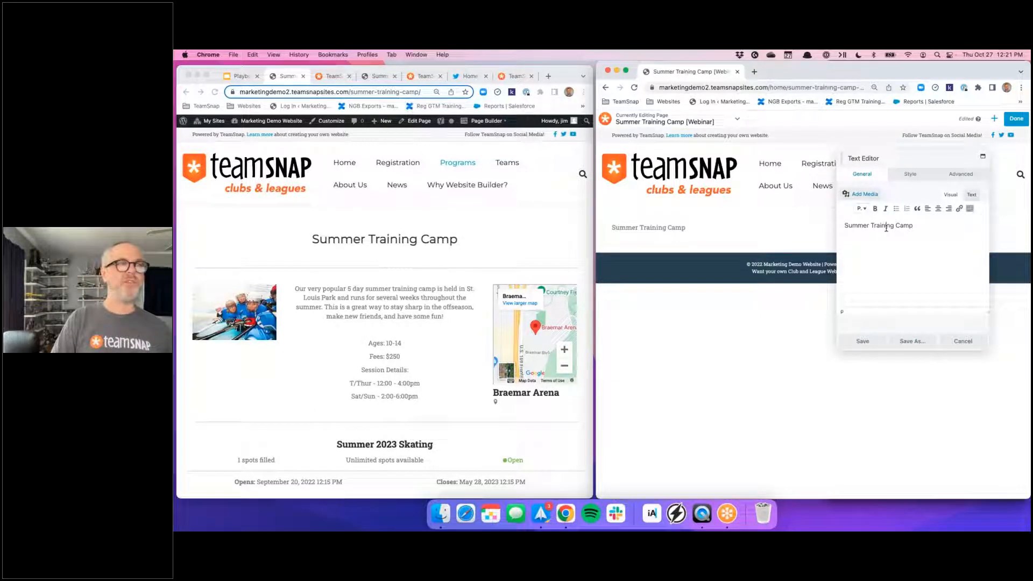
- Try the Heading 2 format on the "Summer Training Camp" text and return it to Paragraph
triple_click(887, 227)
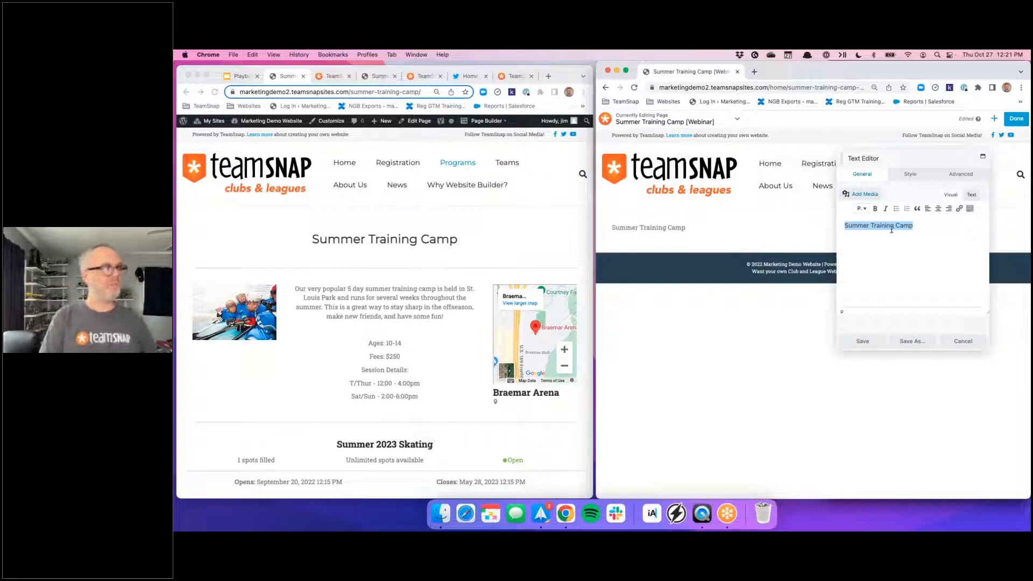
left_click(861, 208)
left_click(887, 254)
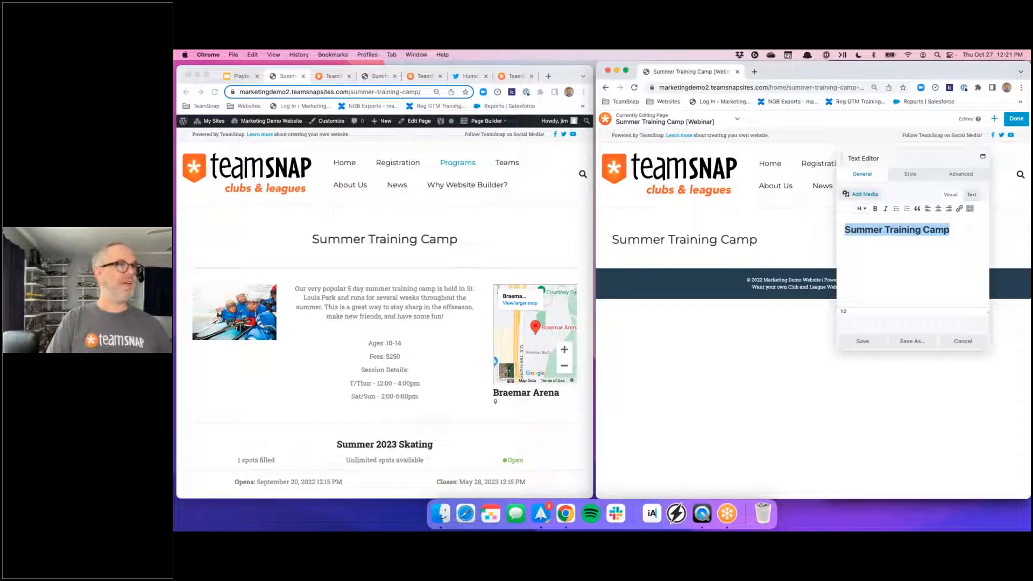
left_click(862, 209)
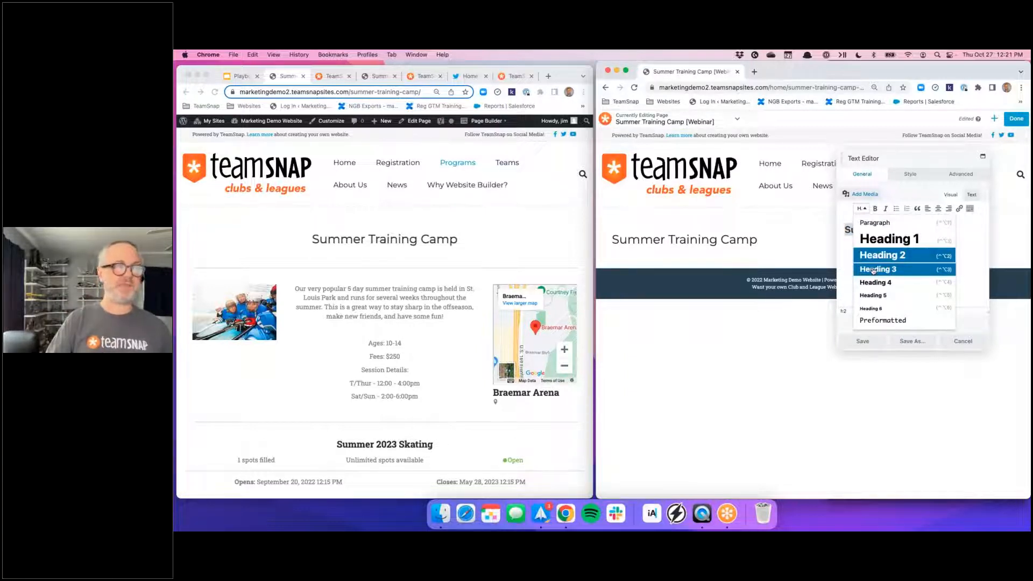
left_click(875, 223)
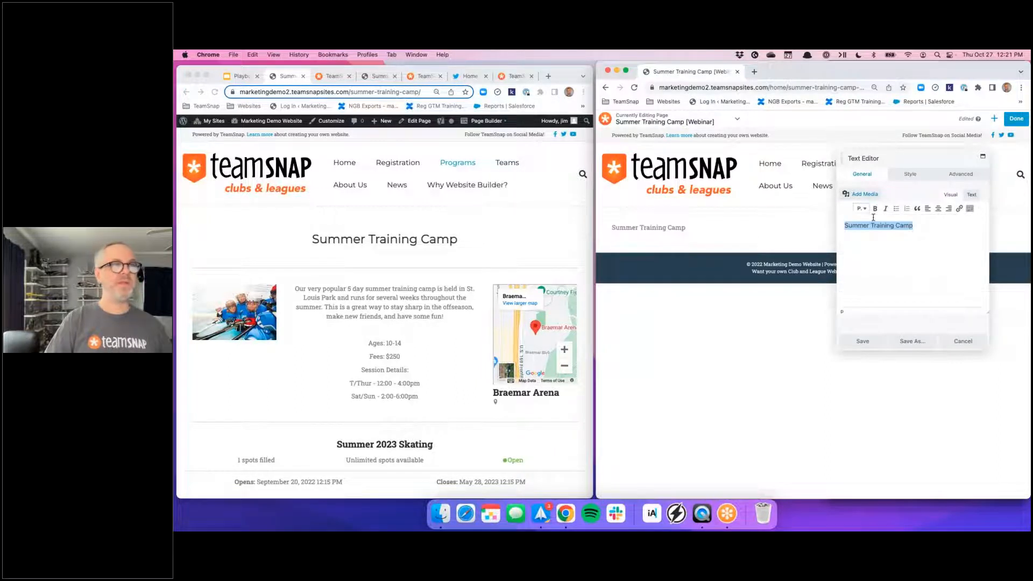
- Format the "Summer Training Camp" text as a centered Heading 2 and save the text module
left_click(862, 209)
left_click(875, 256)
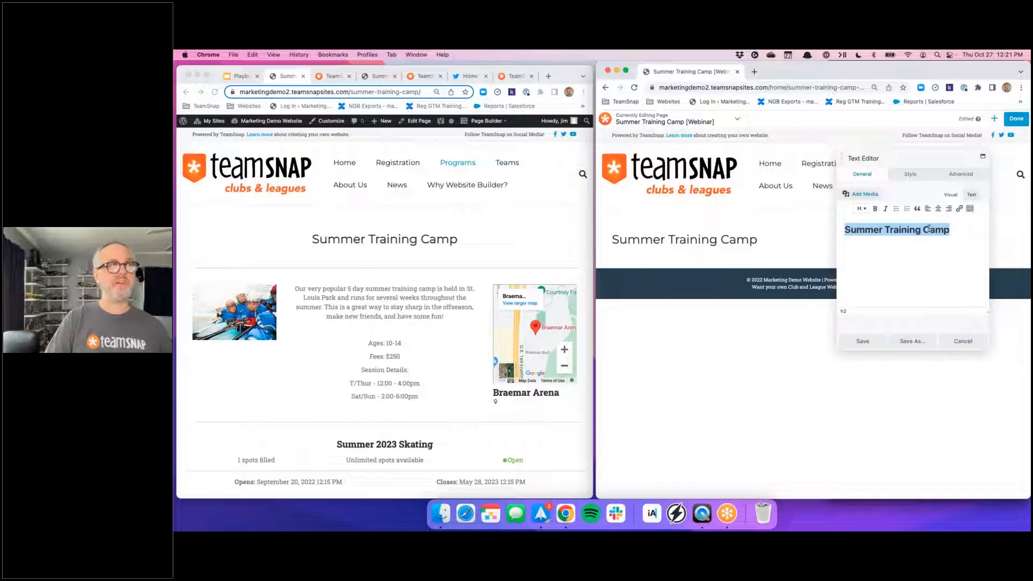
left_click(938, 208)
left_click(863, 341)
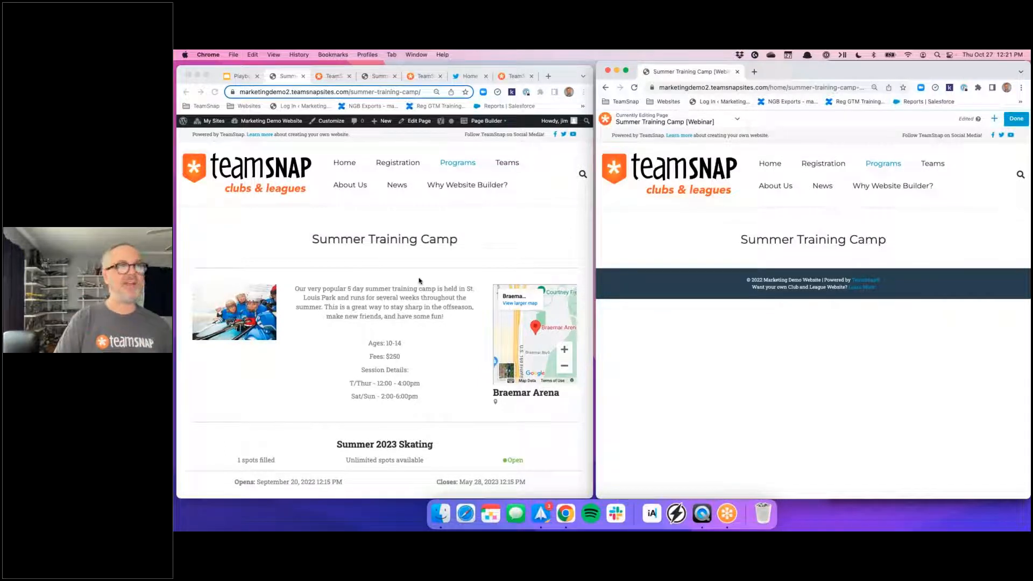
- Add a Separator module below the "Summer Training Camp" heading and save it with its default settings
left_click(994, 119)
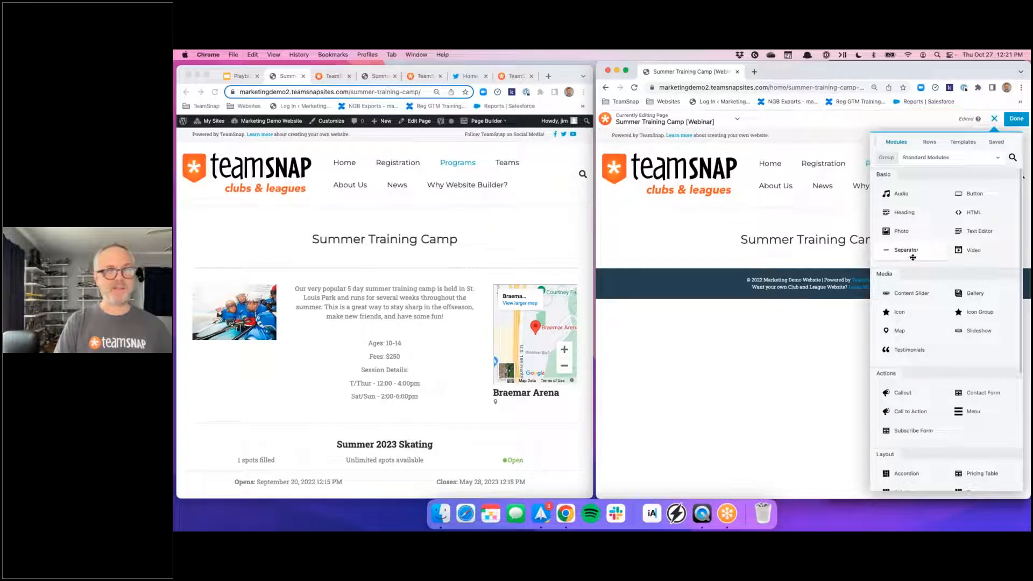
left_click_drag(912, 253, 812, 266)
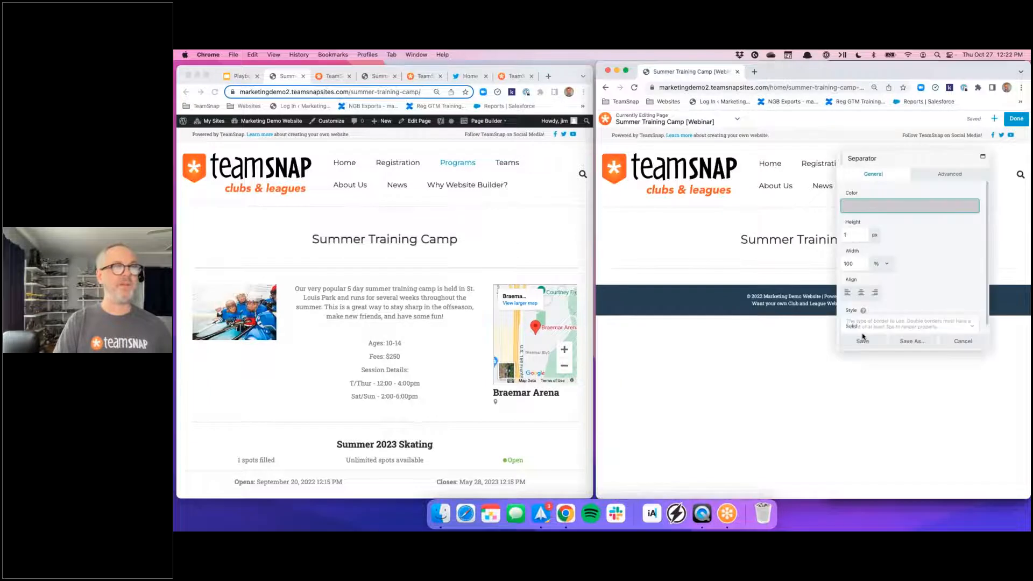
left_click(863, 340)
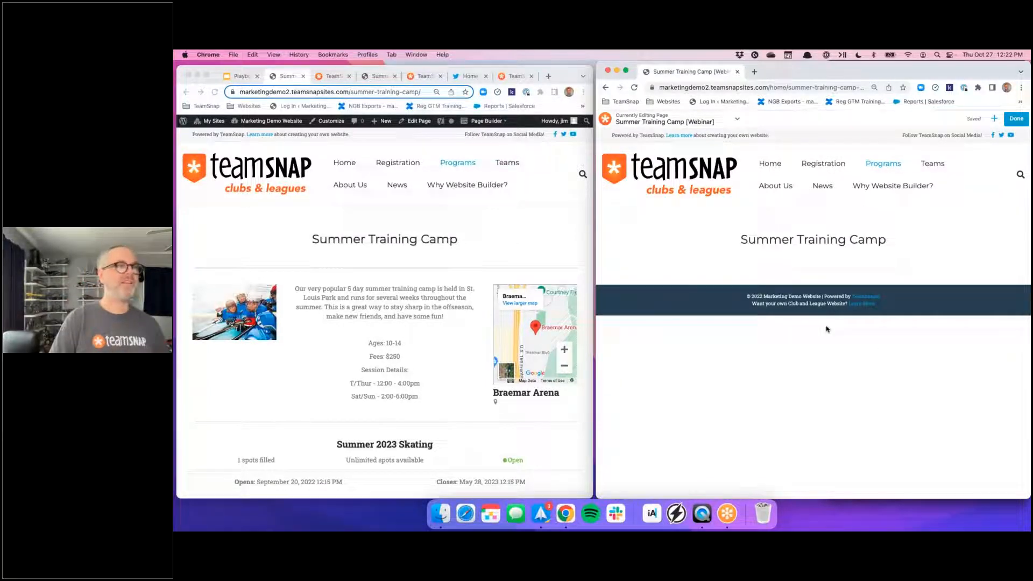
- Add a 3 Columns row below the separator on the Summer Training Camp [Webinar] page
mouse_move(786, 239)
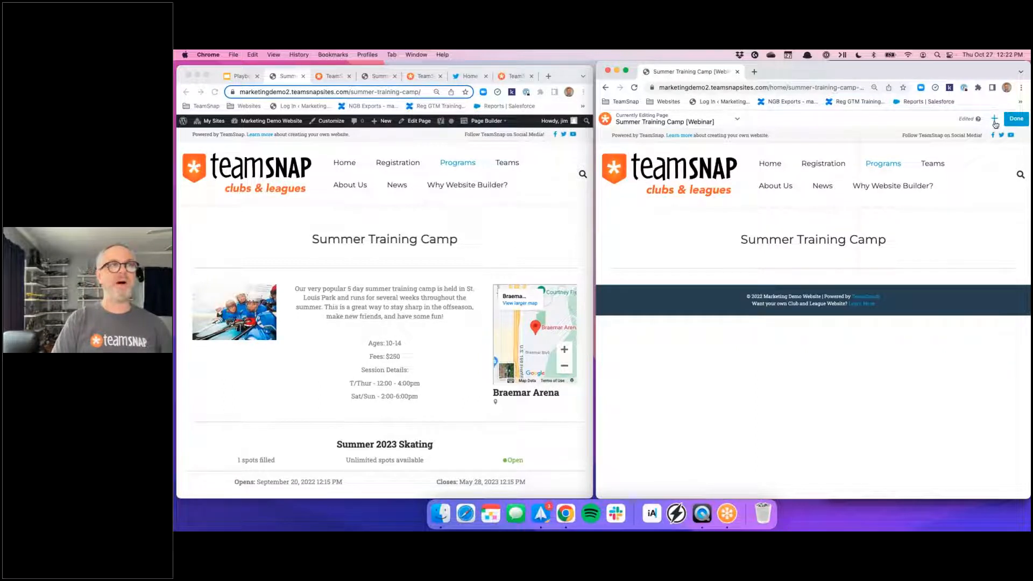
left_click(994, 118)
left_click(930, 143)
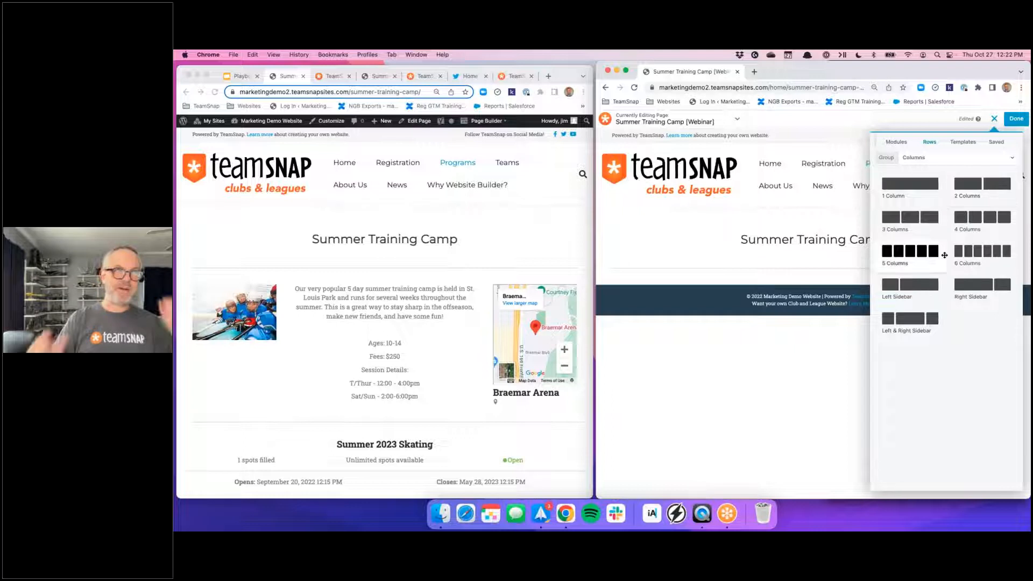
left_click_drag(944, 255, 921, 247)
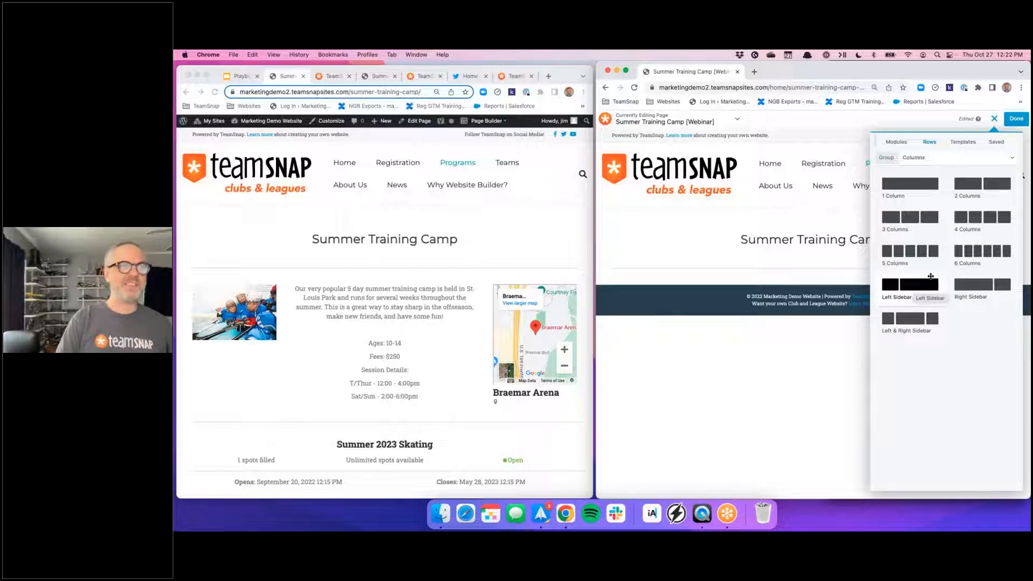
left_click_drag(914, 221, 851, 335)
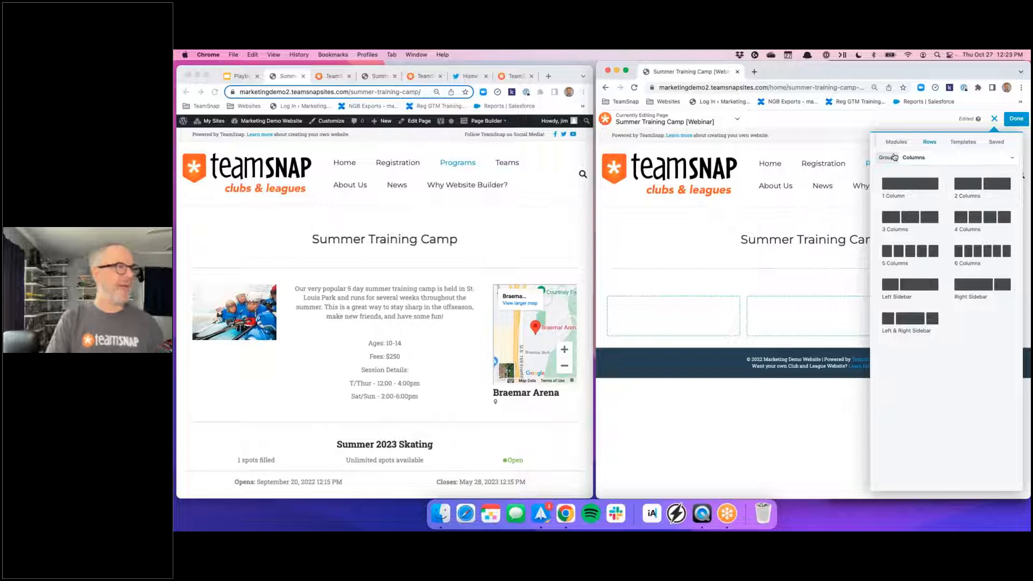
- Place a Photo module in the first column and choose the photo of the blue-jerseyed young hockey players from the media library
left_click(896, 142)
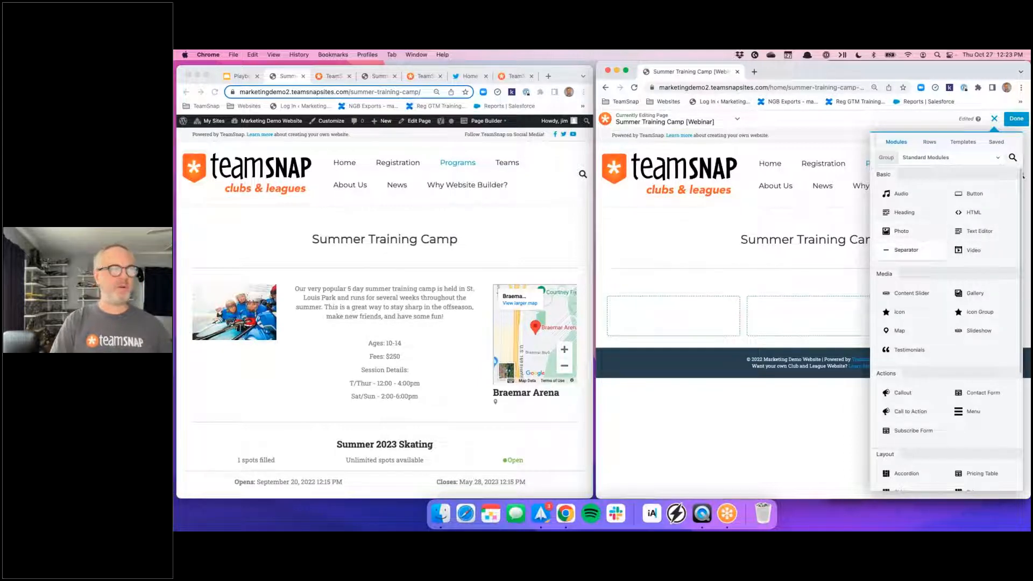
left_click_drag(898, 231, 894, 238)
left_click_drag(681, 386, 681, 386)
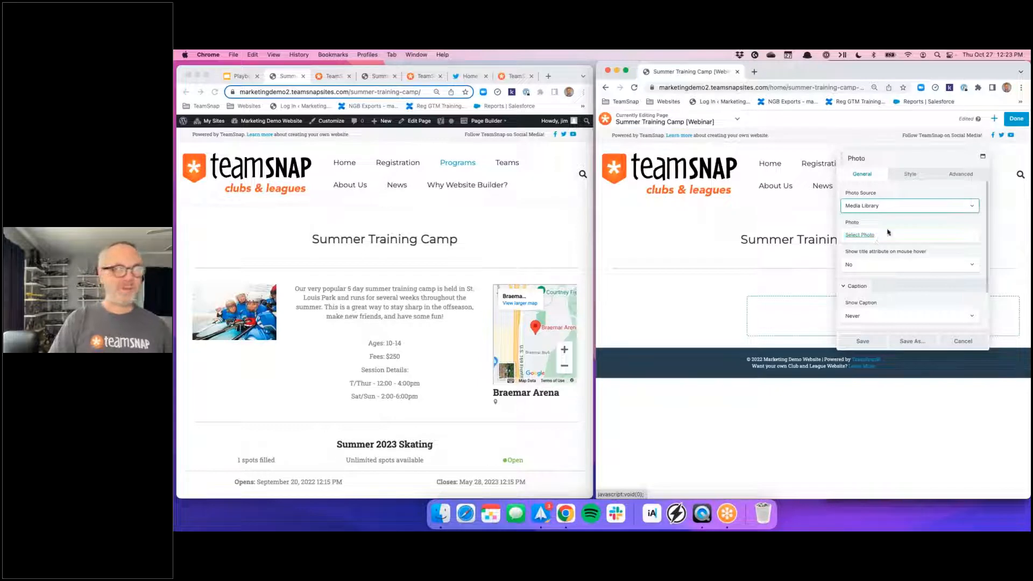
left_click(860, 237)
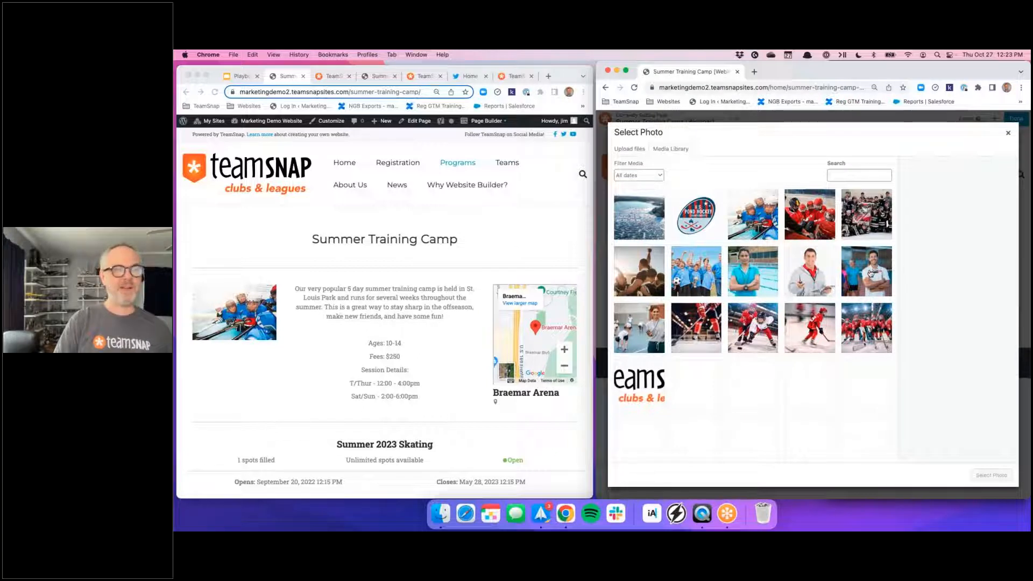
left_click(752, 214)
left_click(989, 475)
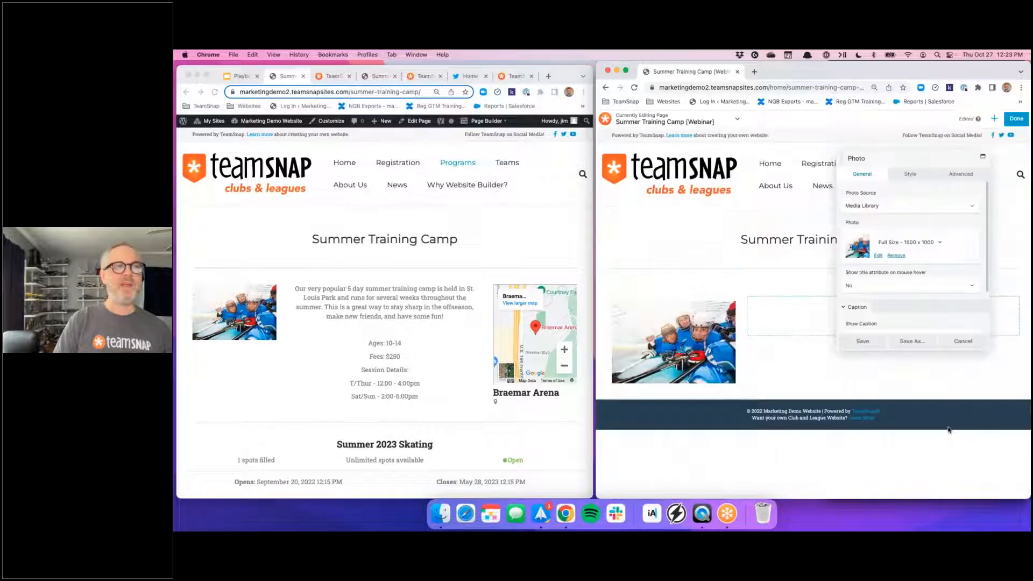
- Set the hockey photo's size to Medium - 300 x 200 and save the Photo module
left_click(926, 243)
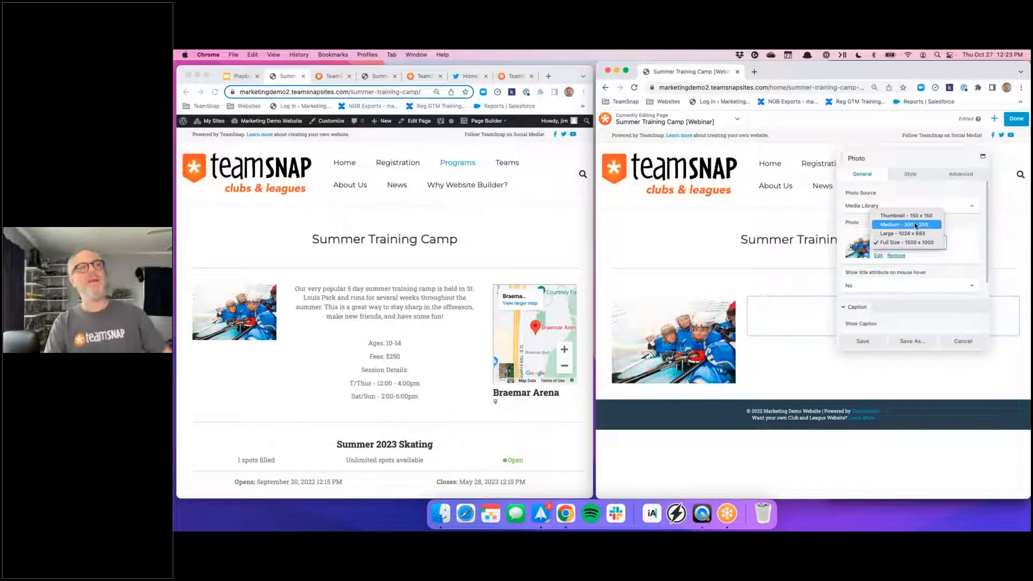
left_click(914, 224)
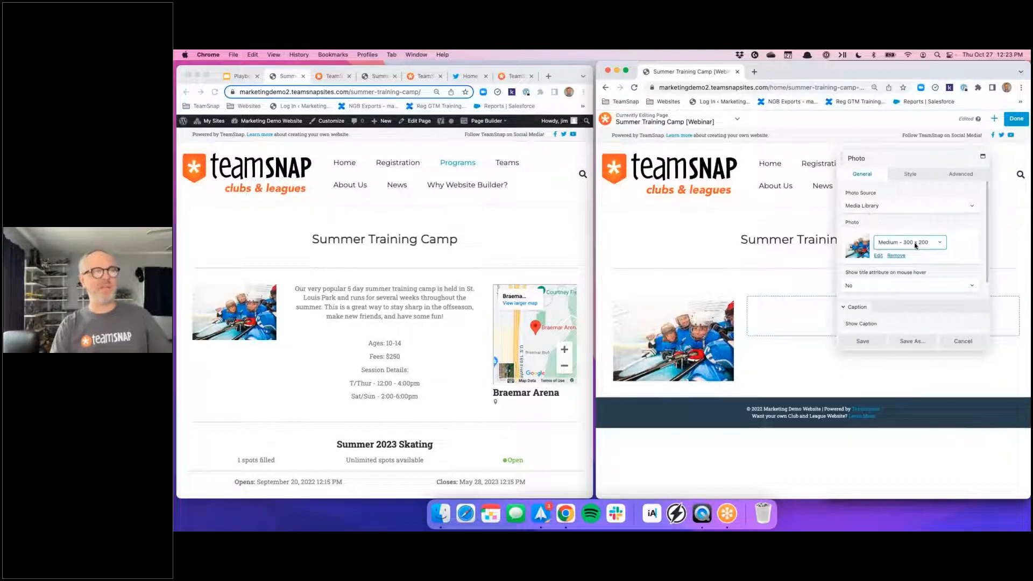
scroll(910, 280, "down", 3)
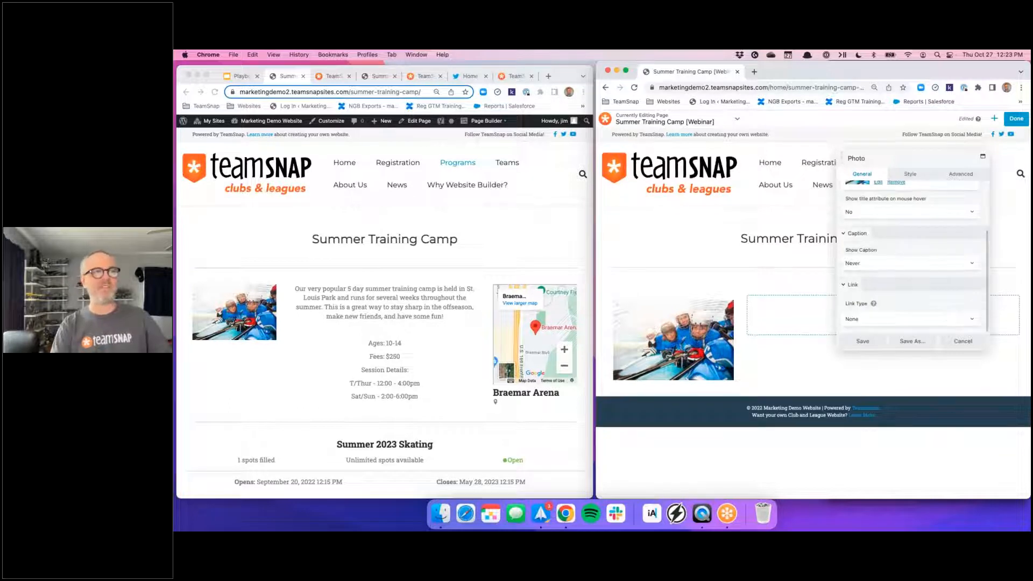
scroll(915, 258, "up", 3)
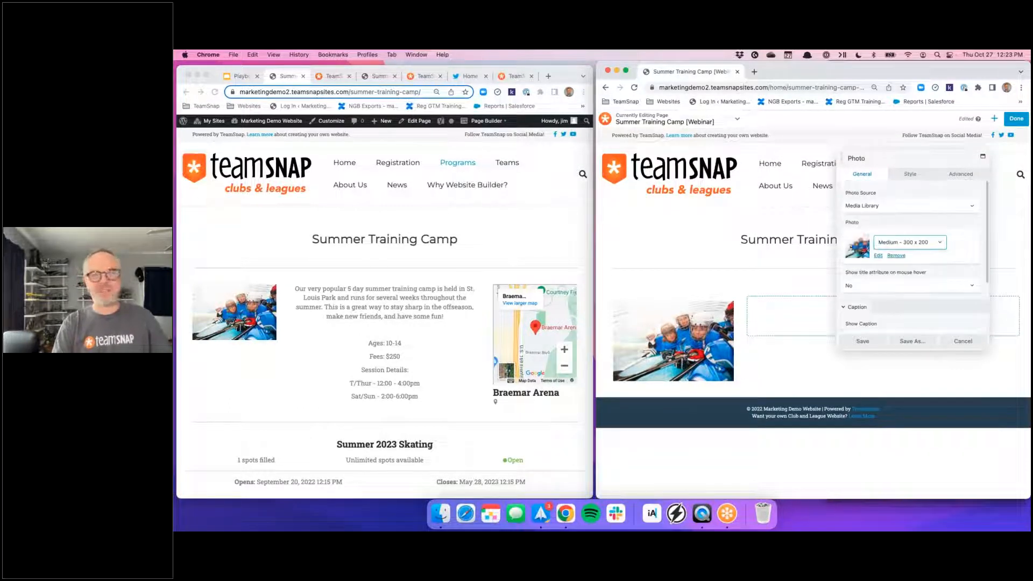
left_click(863, 341)
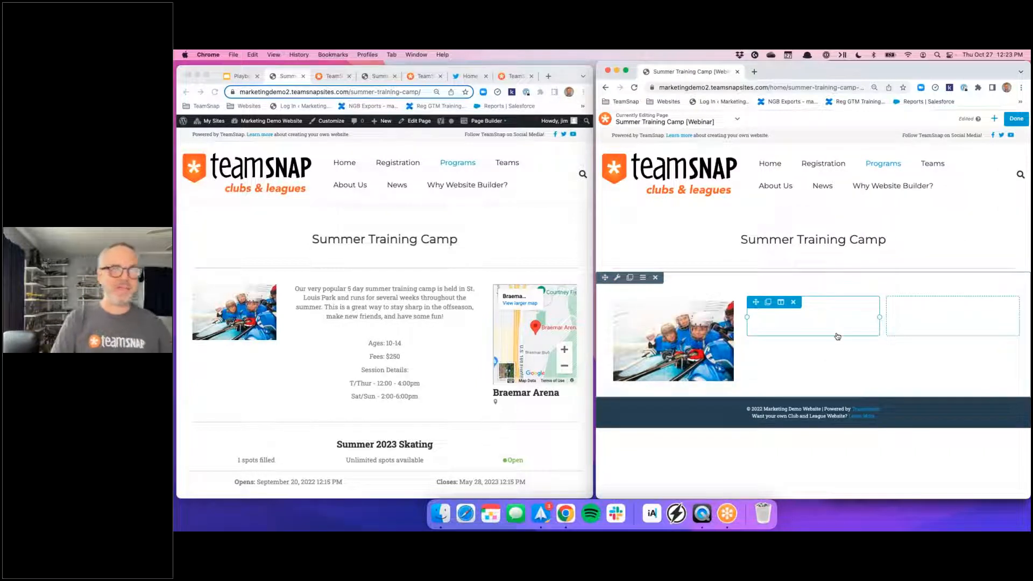
- Place a Text Editor module in the middle column and fill it with the camp description and session details copied from the existing page
left_click(995, 119)
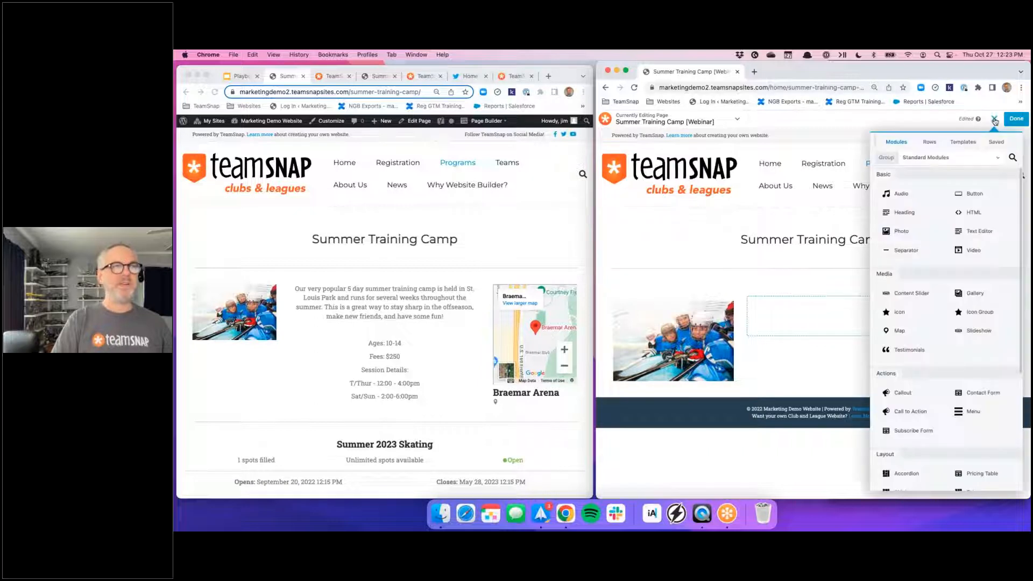
left_click_drag(979, 232, 839, 351)
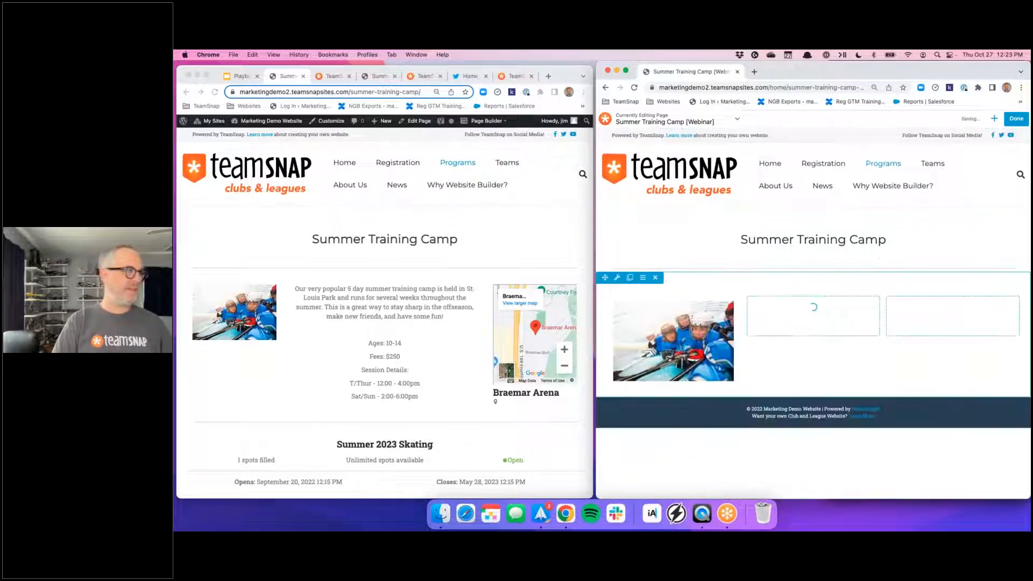
left_click(378, 307)
left_click_drag(295, 289, 425, 399)
key("super+c")
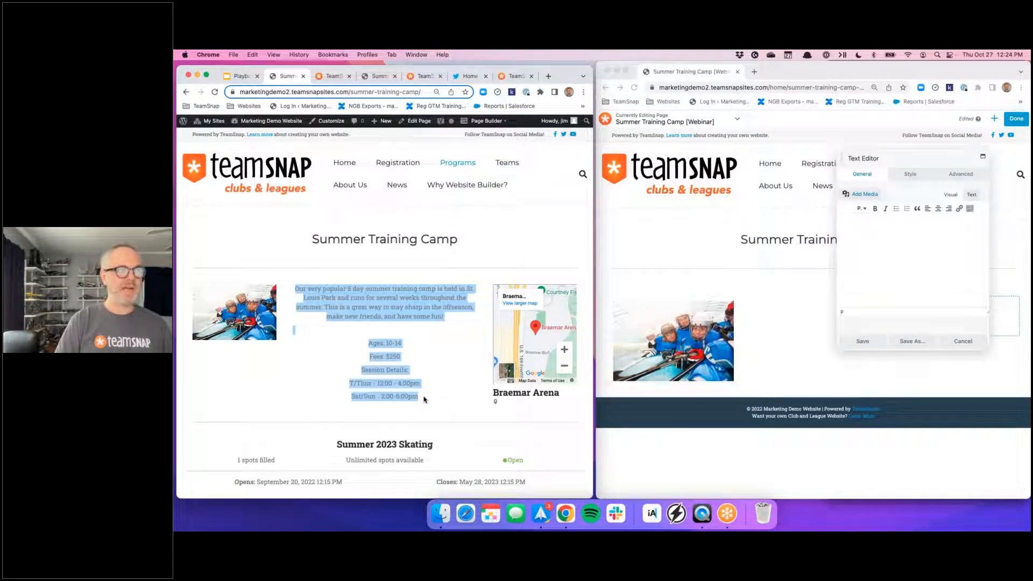
left_click(894, 246)
key("super+v")
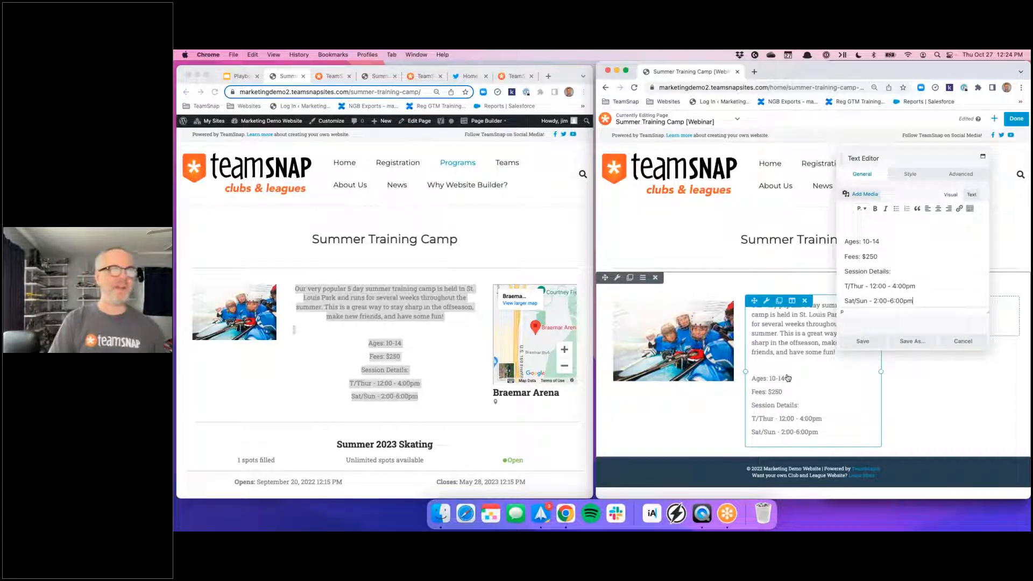
- Center all of the camp description text and save the text module
key("super+a")
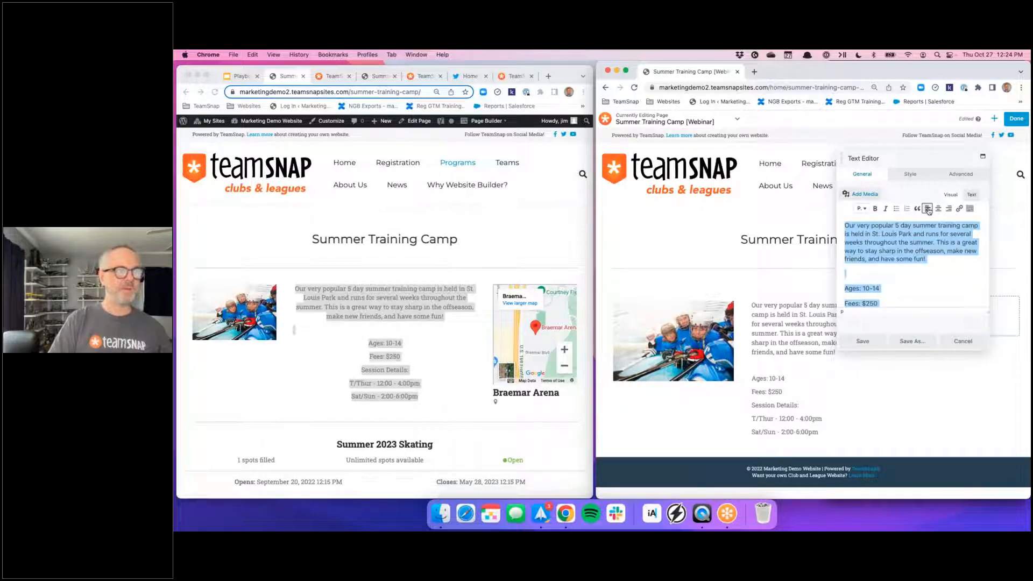
left_click(913, 300)
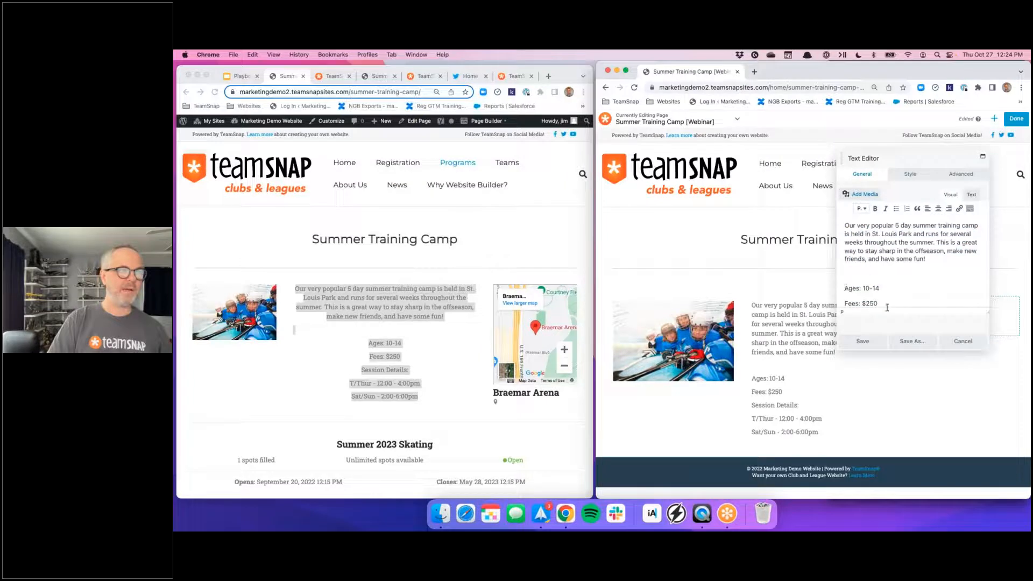
scroll(916, 325, "down", 3)
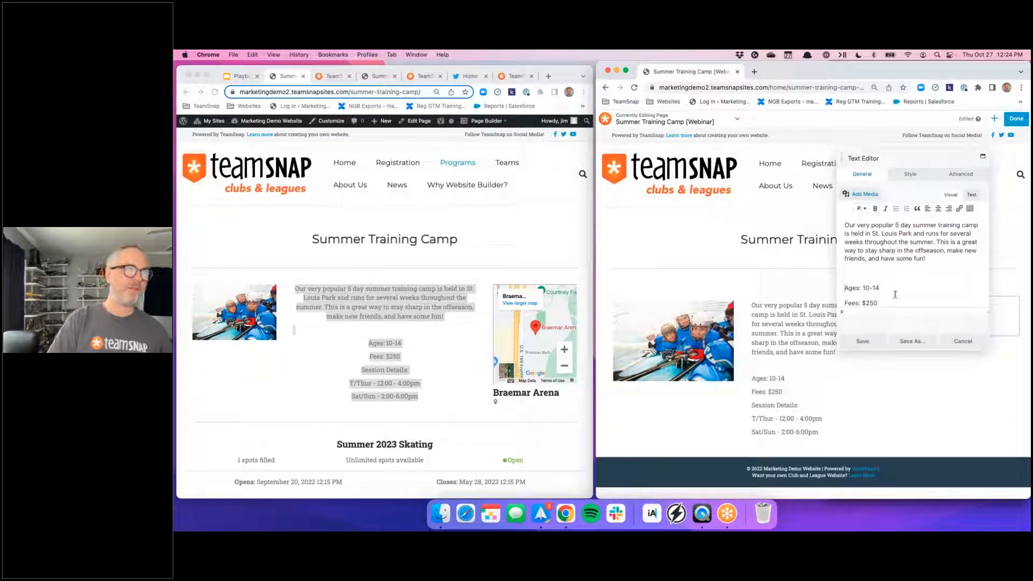
left_click_drag(920, 317, 907, 209)
left_click(938, 209)
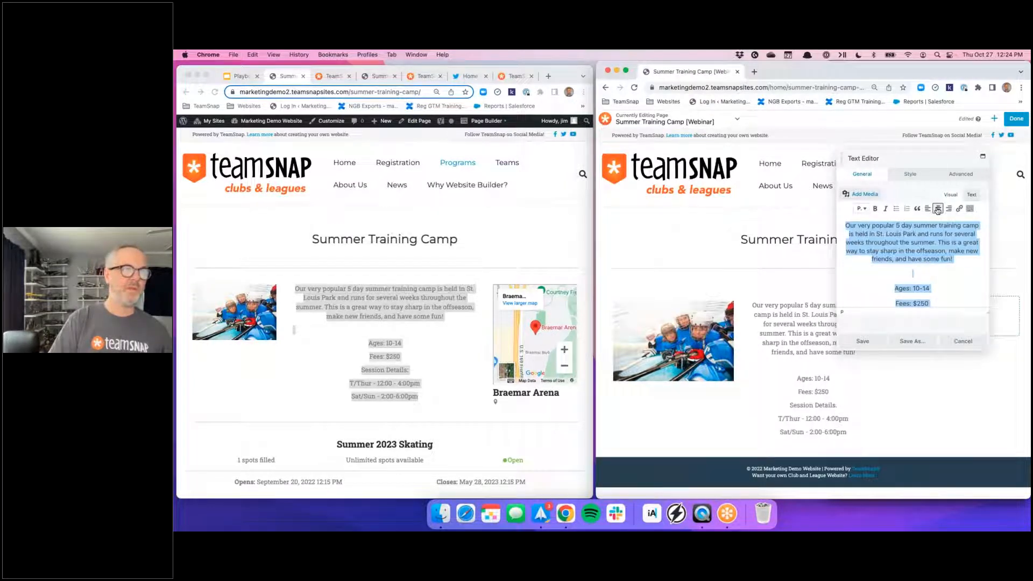
left_click(863, 341)
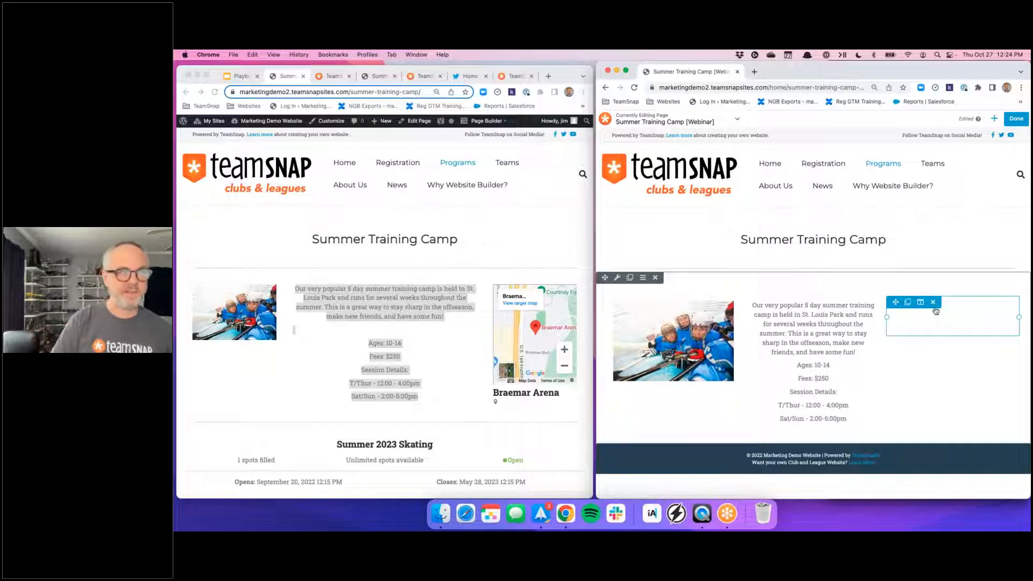
- Place a Location module in the third column, set its location to Braemar Arena, and save the module
left_click(994, 120)
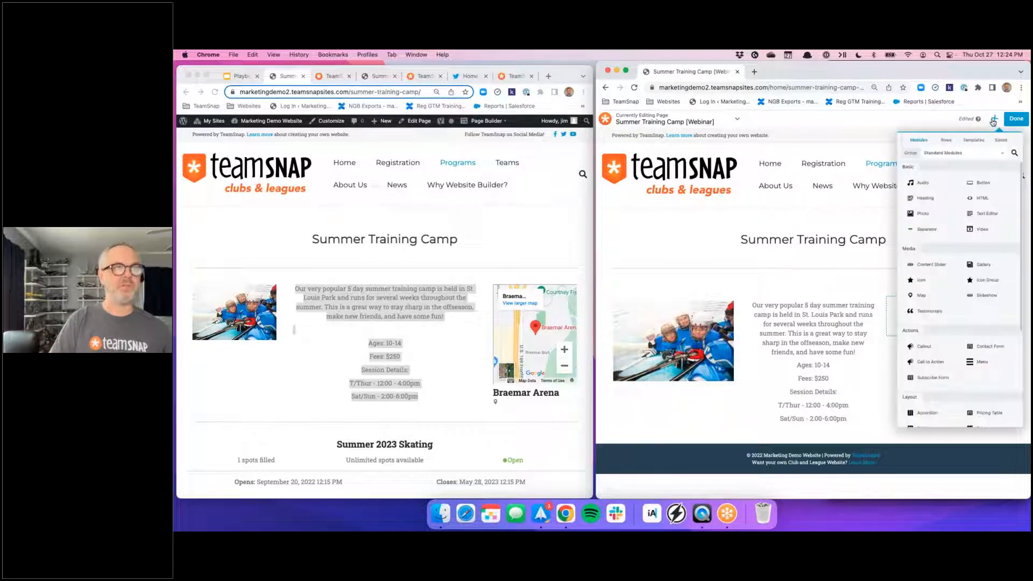
scroll(948, 324, "down", 3)
scroll(948, 324, "down", 3)
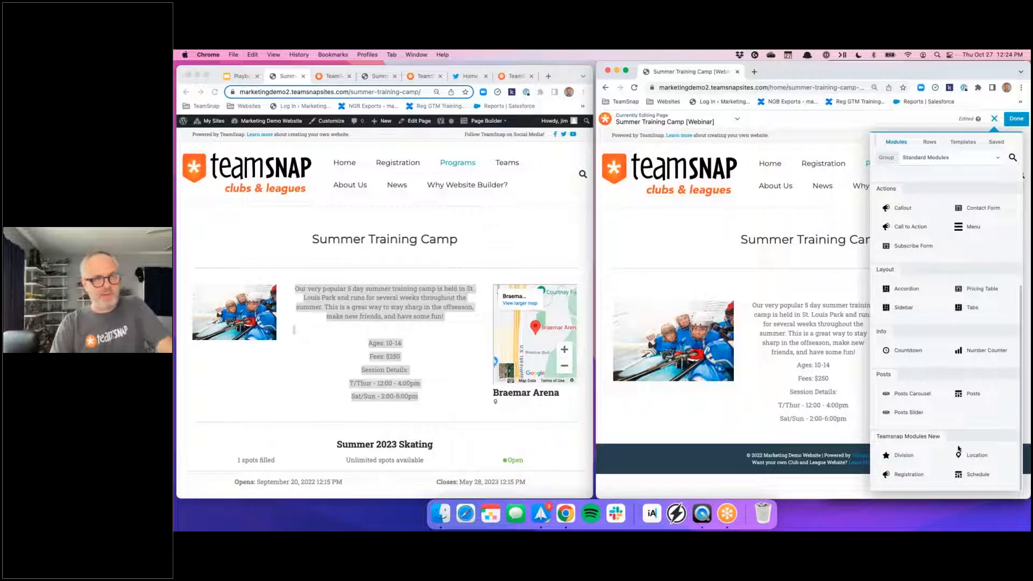
left_click_drag(985, 461, 944, 353)
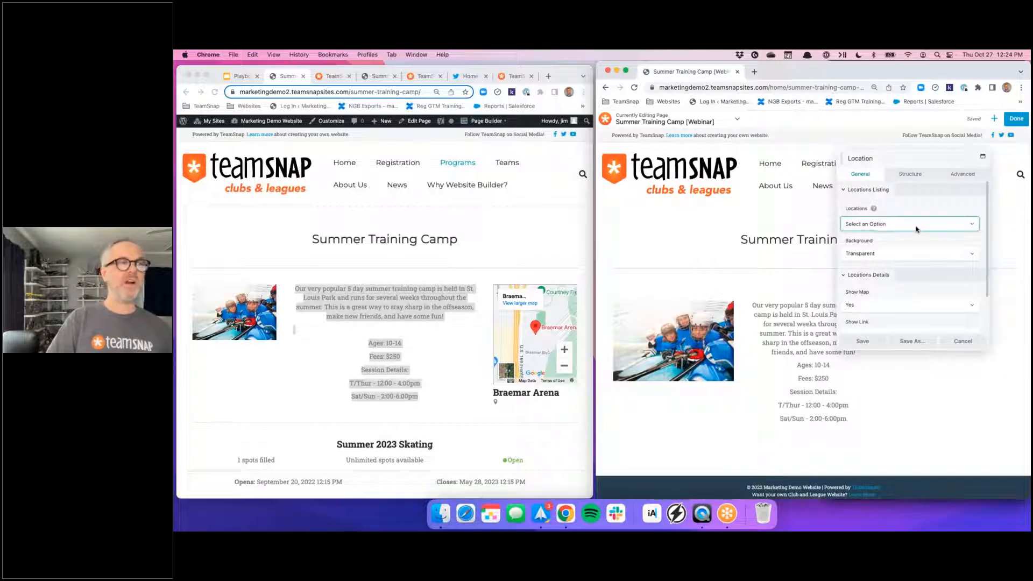
left_click(915, 225)
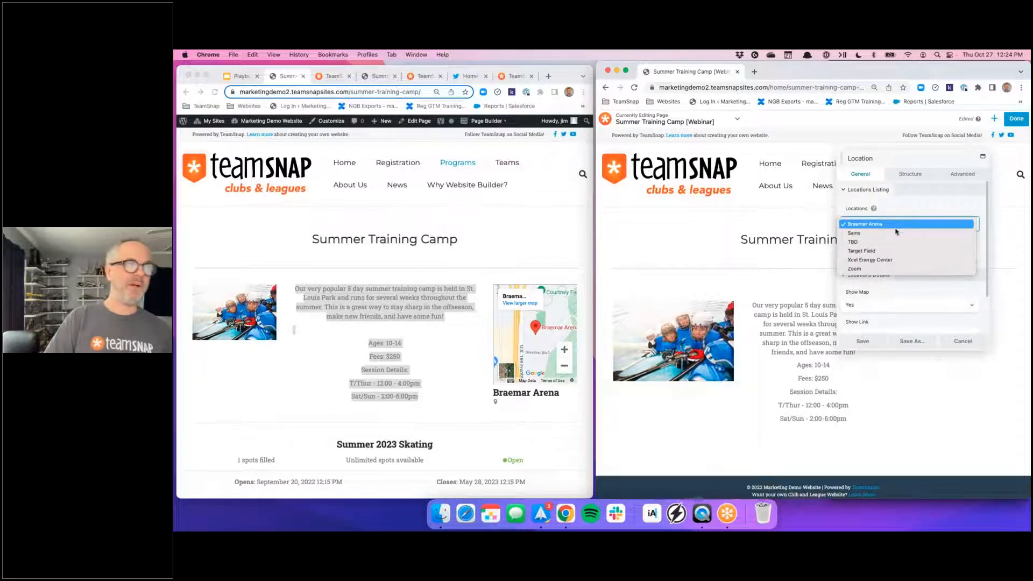
left_click(892, 240)
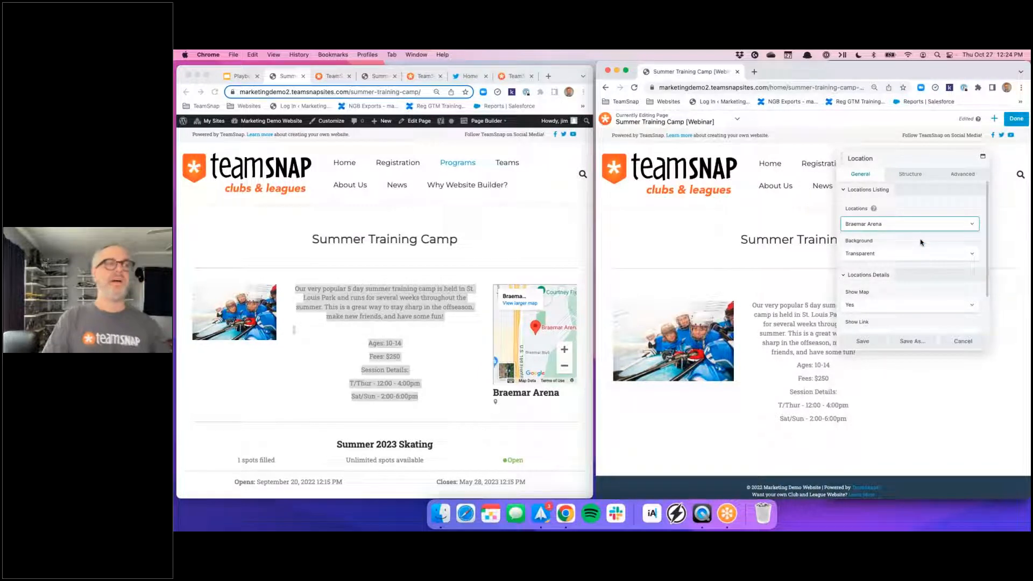
scroll(922, 240, "down", 2)
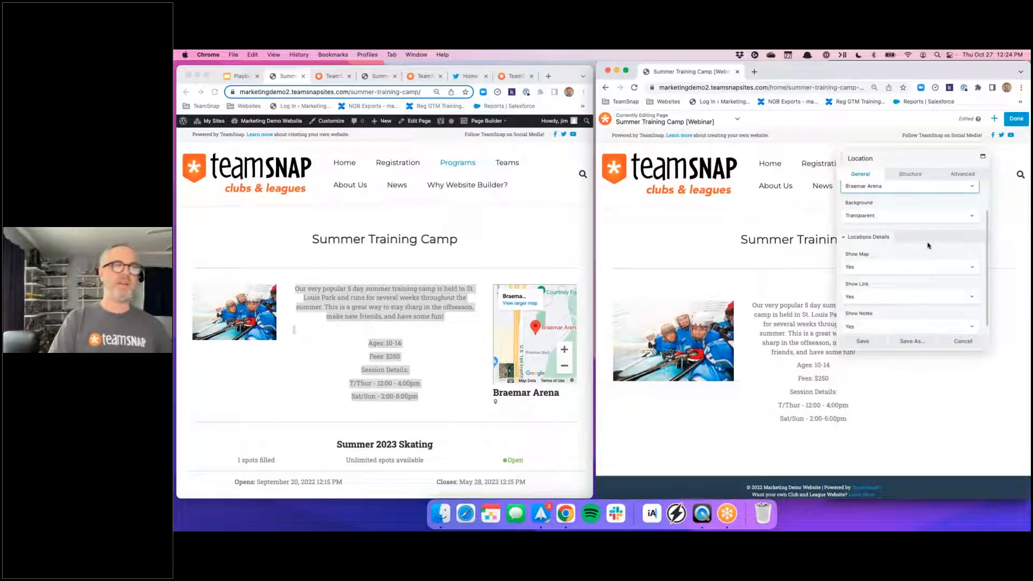
scroll(928, 245, "up", 2)
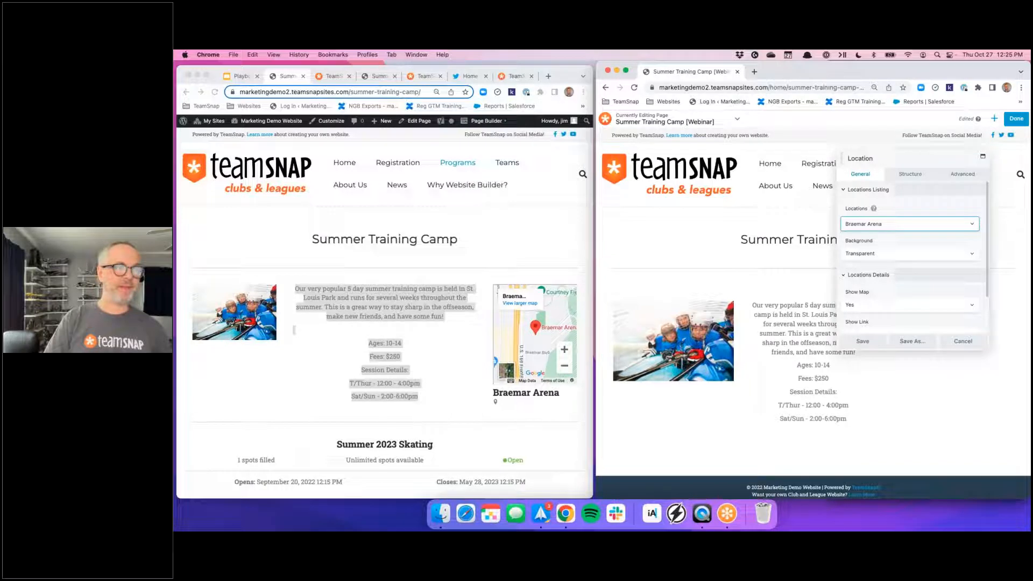
left_click(866, 341)
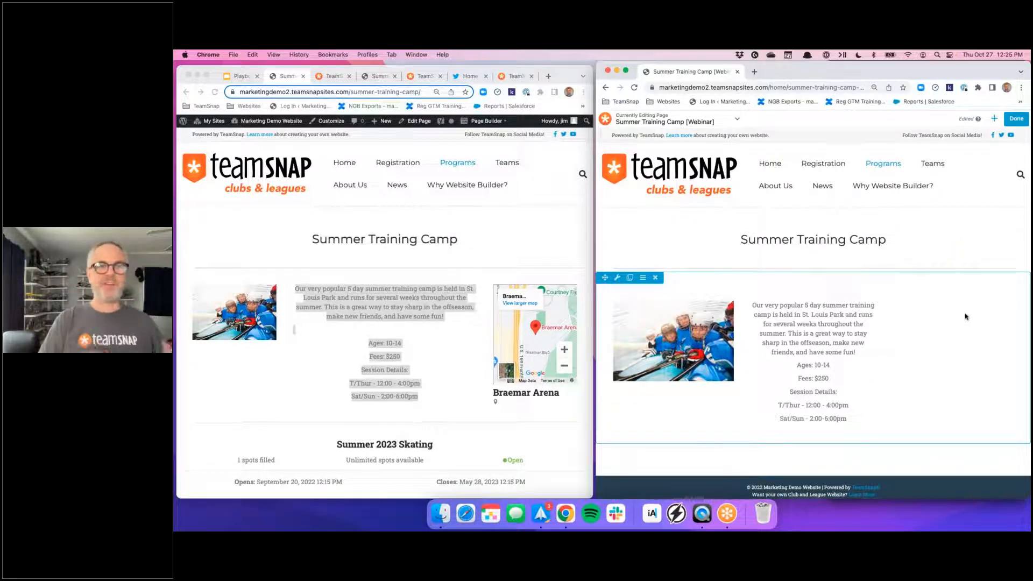
- Finish editing the Summer Training Camp [Webinar] page and exit Page Builder with the changes saved
left_click(1015, 119)
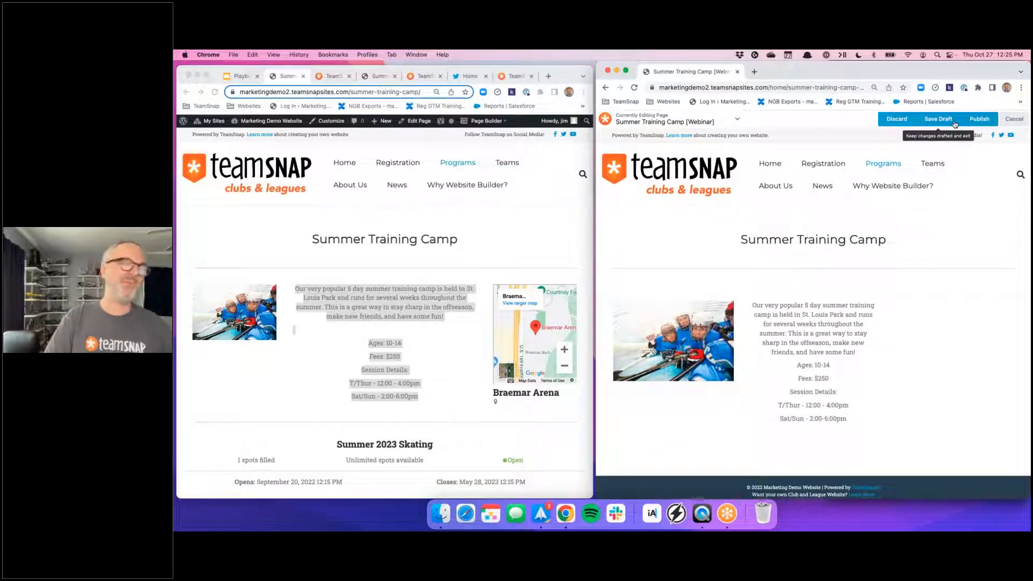
left_click(948, 120)
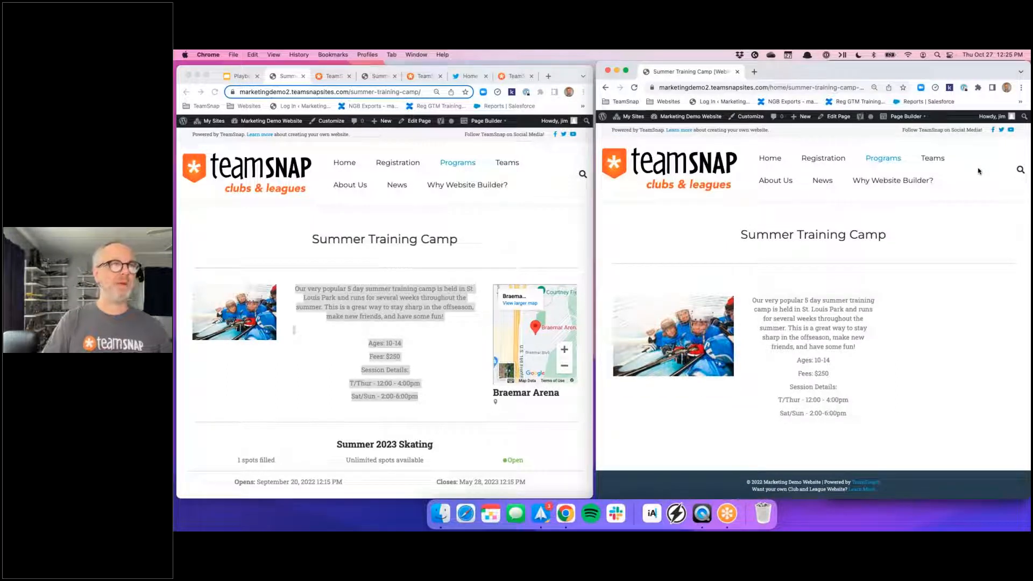
- Reload the published Summer Training Camp [Webinar] page and check the rebuilt layout with its location map
left_click(840, 88)
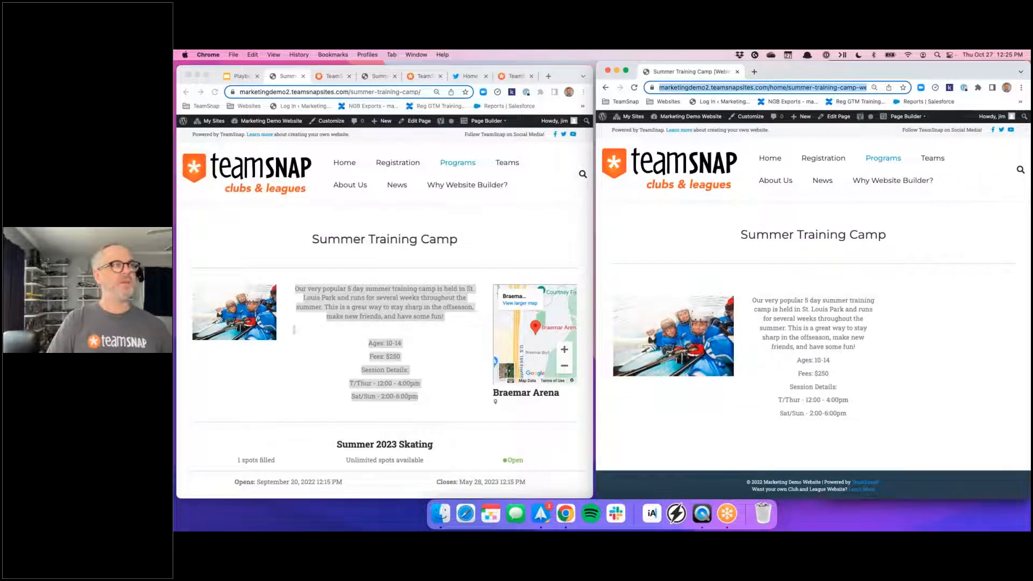
key("Return")
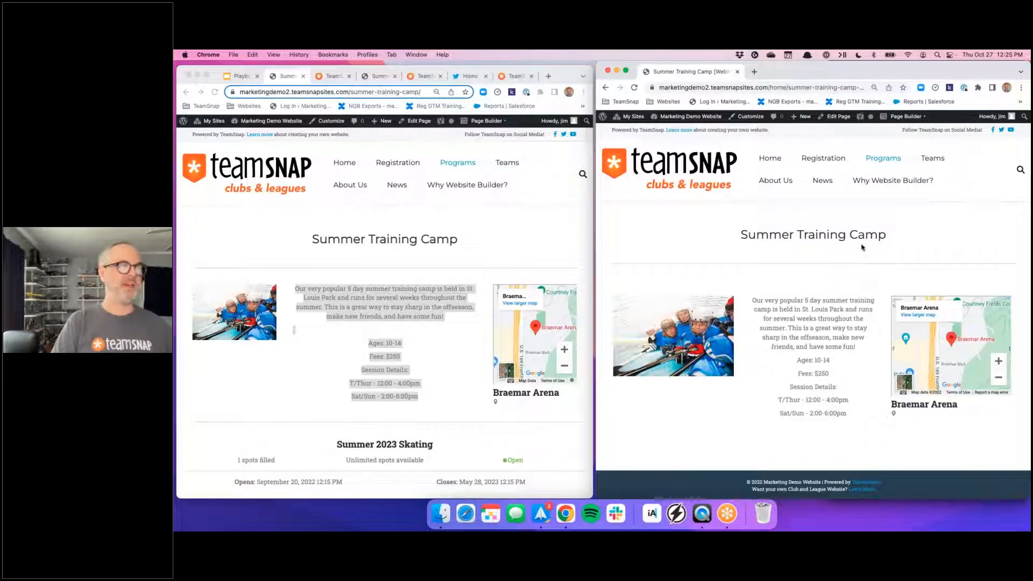
scroll(863, 297, "down", 1)
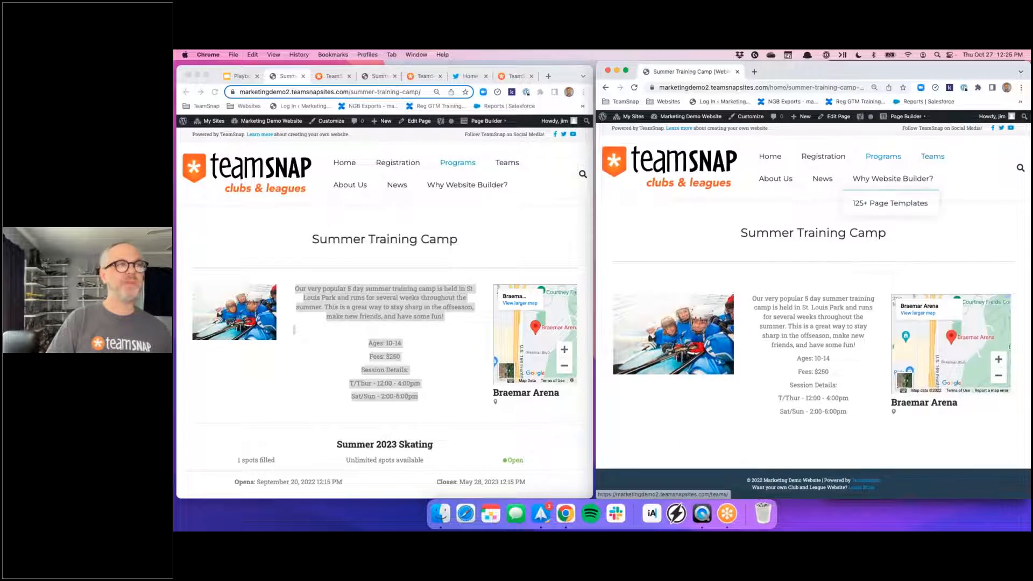
- Reopen the webinar page in Page Builder, place a Separator module below the three-column row, and save the module
left_click(907, 117)
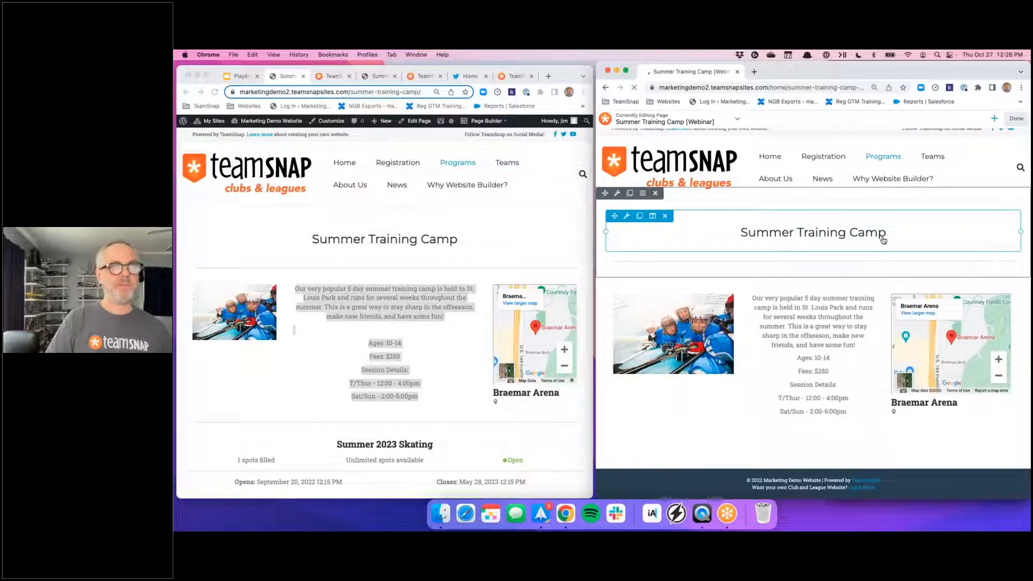
left_click(995, 120)
left_click_drag(978, 231, 812, 399)
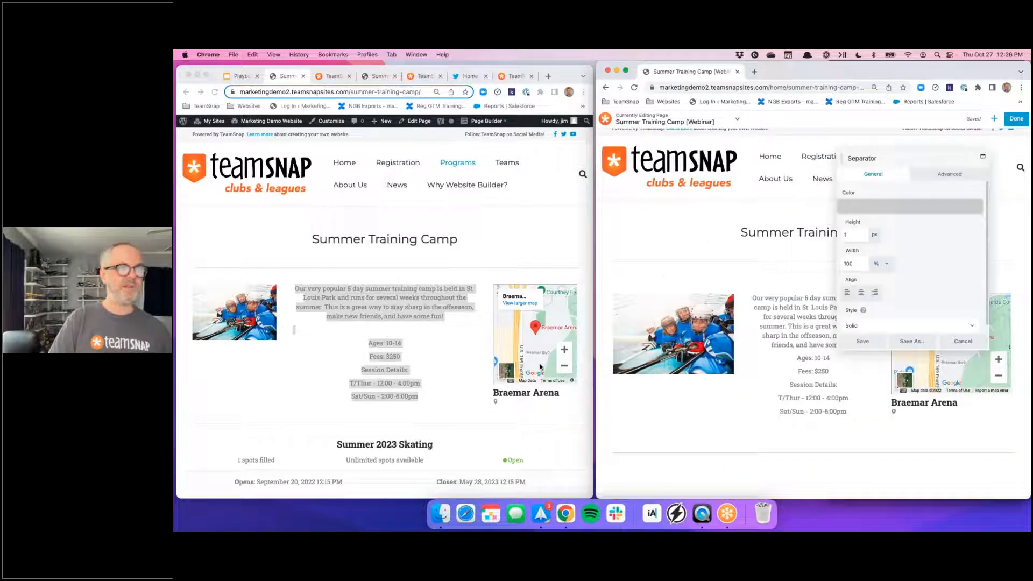
left_click(868, 342)
- View the registration and schedule sections of the existing camp page, widen its window, and switch to the Summer 2023 Skating registration in TeamSnap
scroll(490, 312, "down", 4)
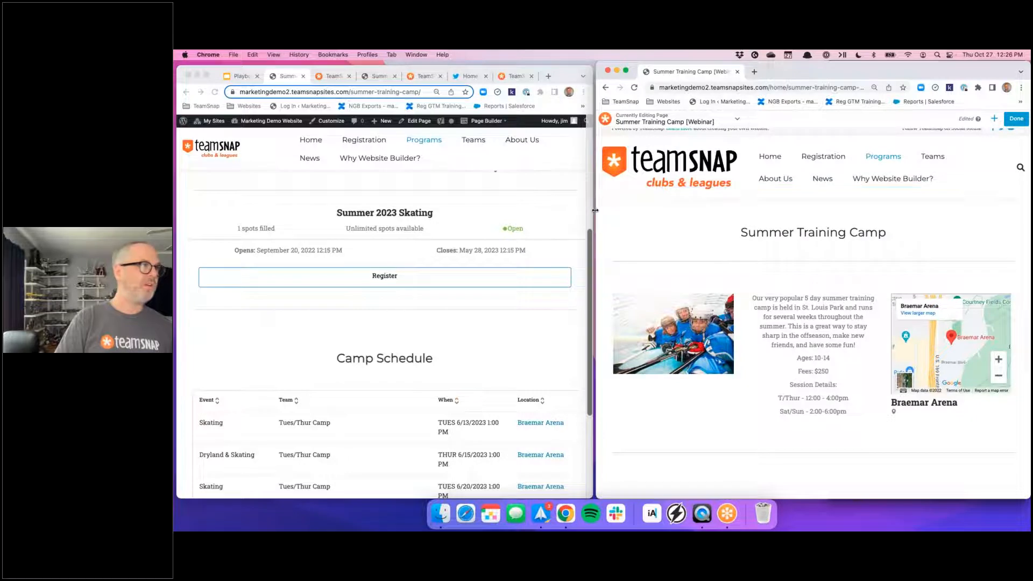
left_click_drag(595, 210, 1014, 200)
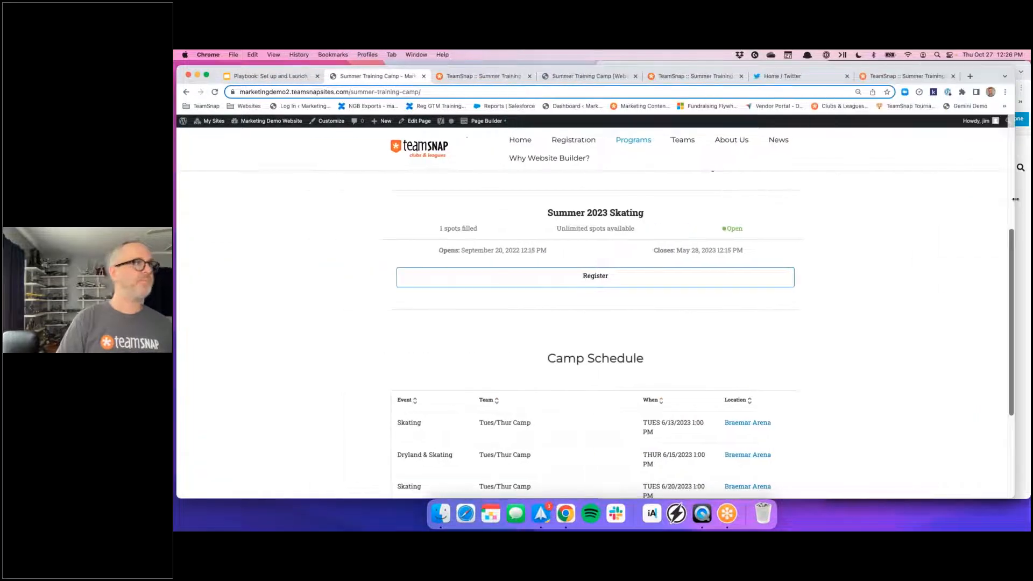
left_click(496, 78)
left_click(586, 76)
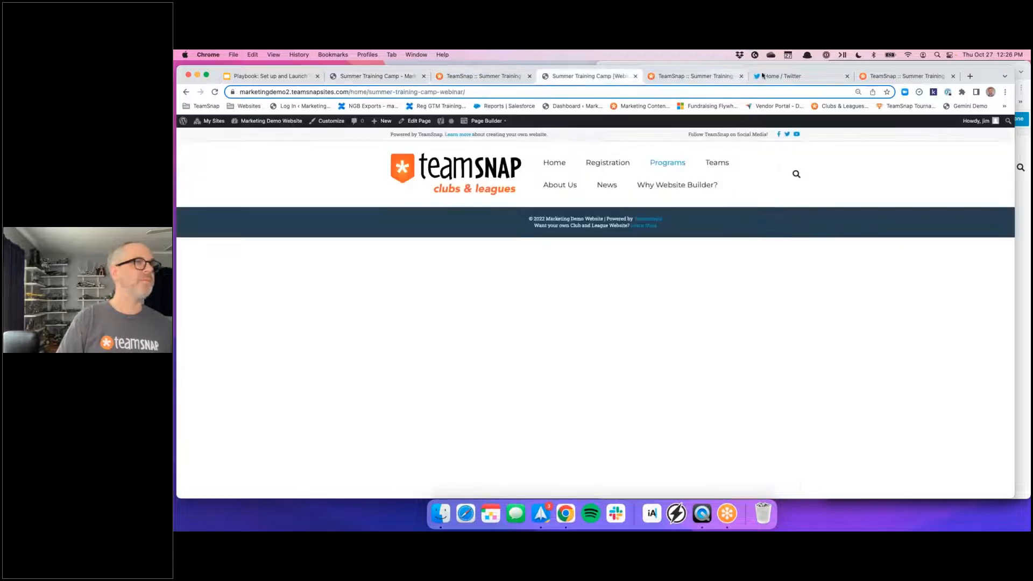
left_click(706, 79)
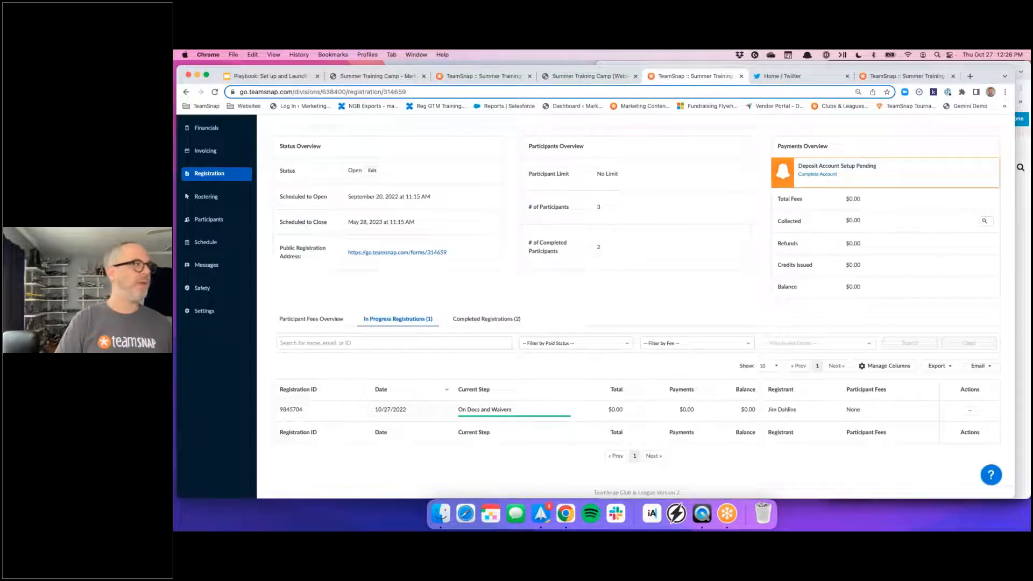
scroll(224, 207, "up", 2)
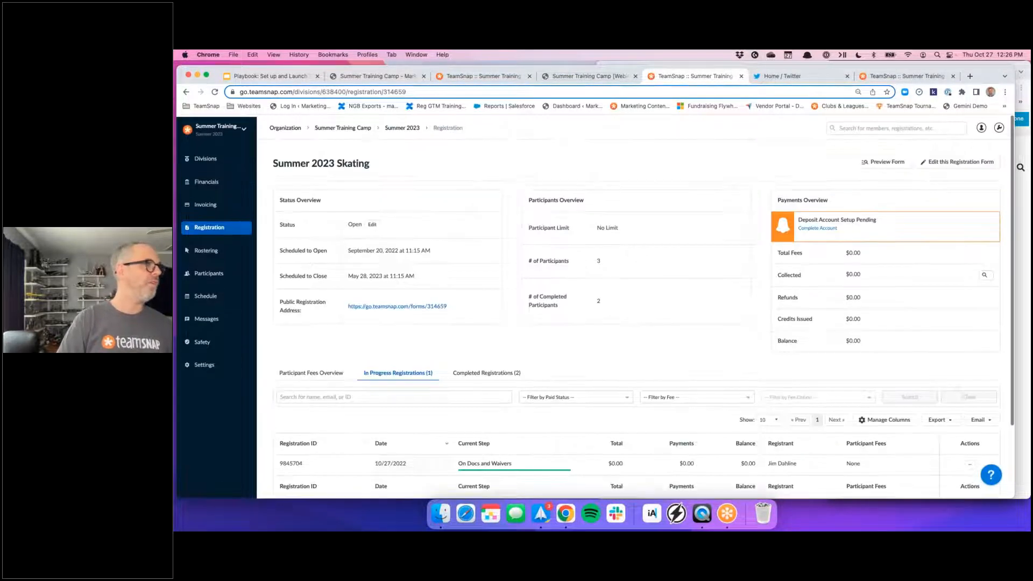
- Go up to the organization's Programs list and look at the Summer Training Camp program and the guided setup's program types
left_click(355, 127)
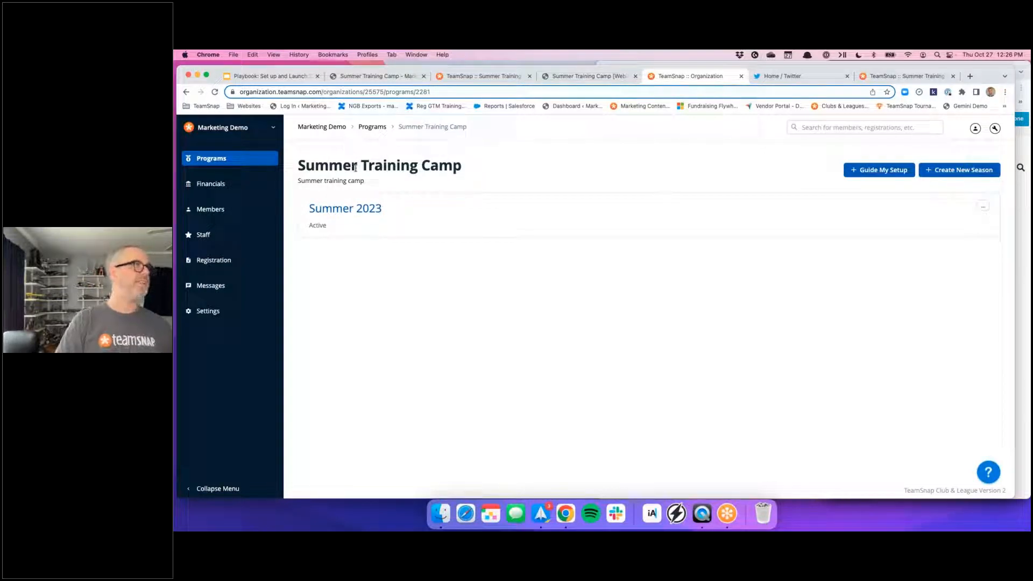
left_click(372, 126)
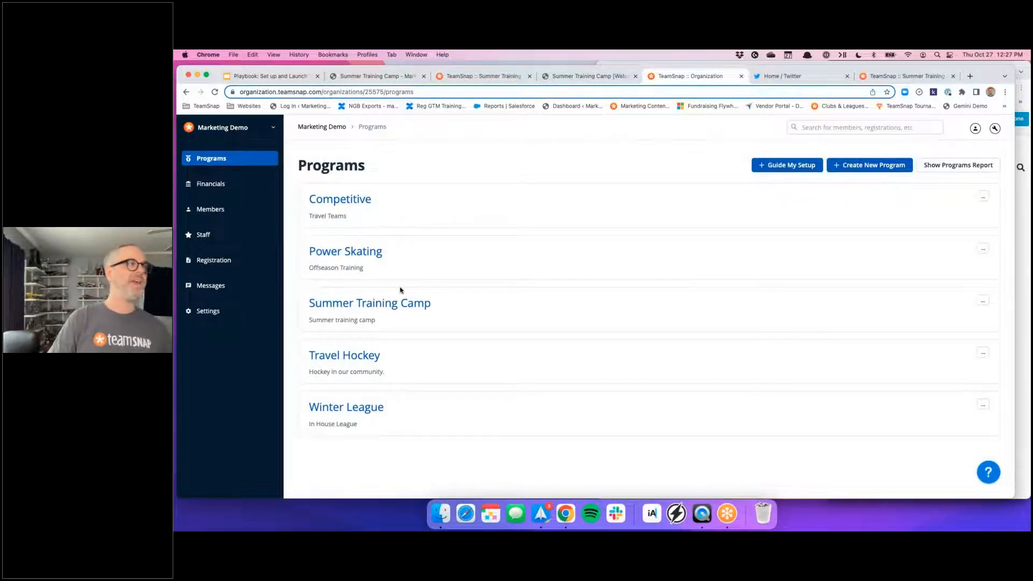
left_click(394, 307)
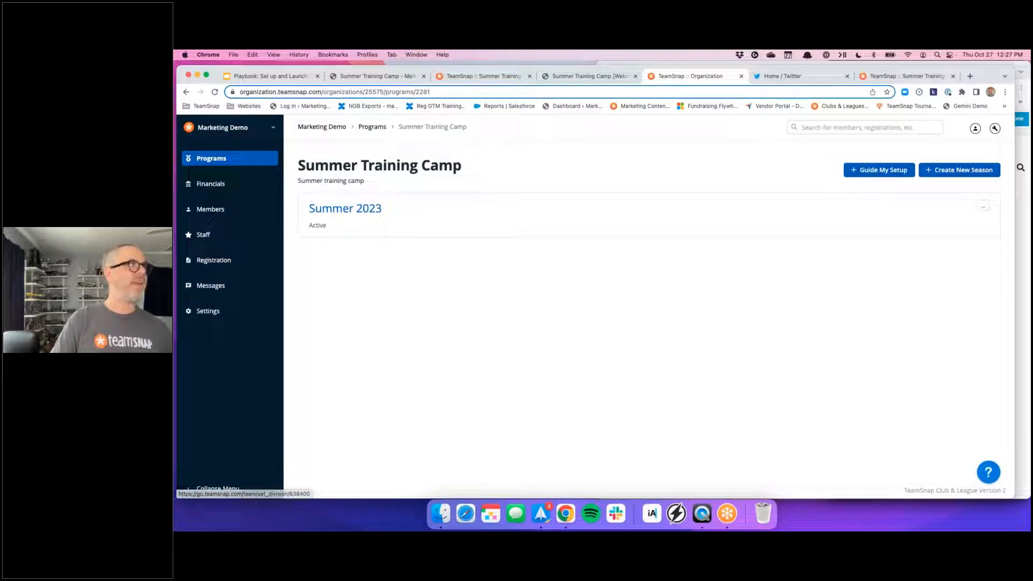
left_click(186, 92)
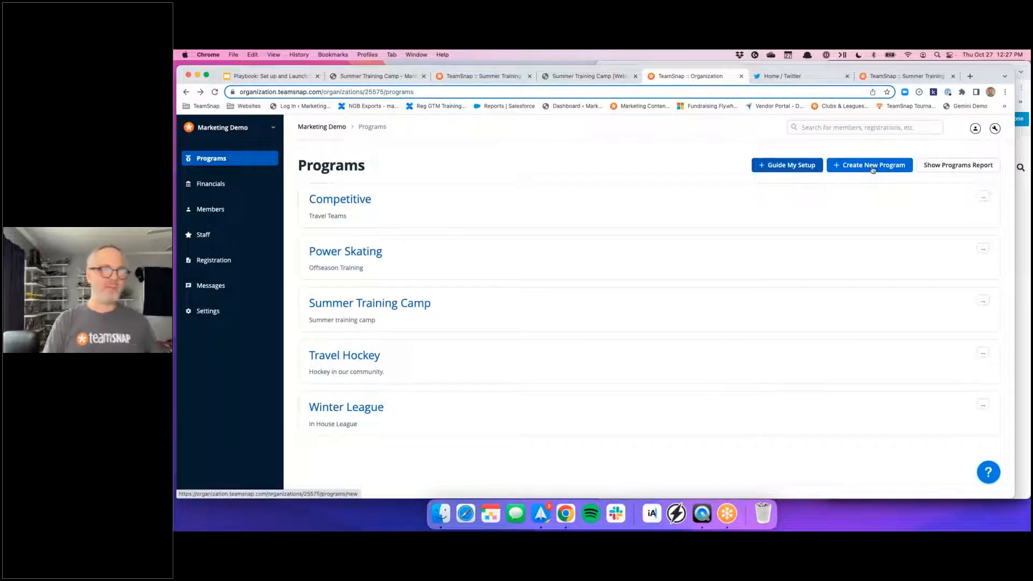
left_click(802, 166)
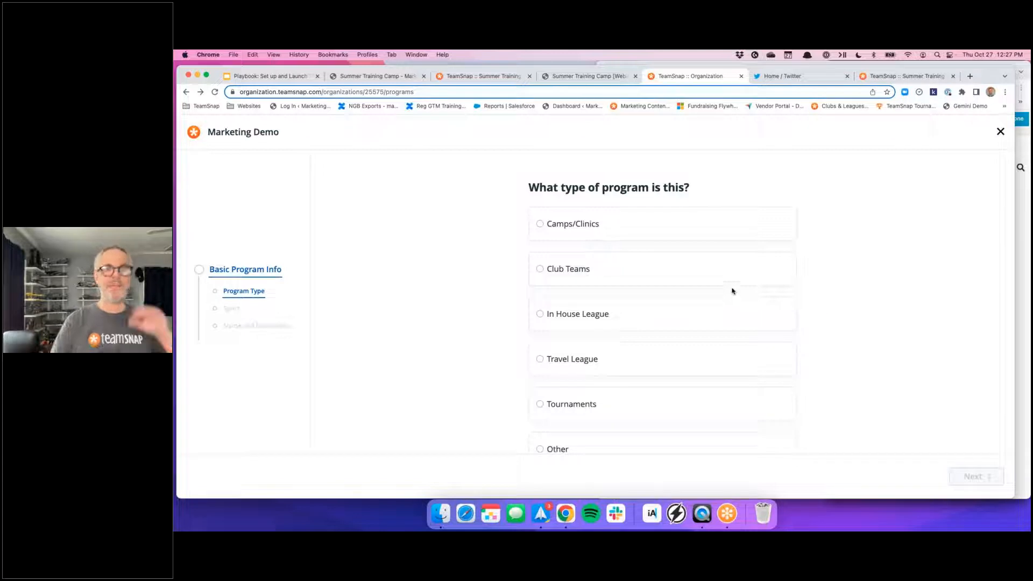
left_click(1000, 131)
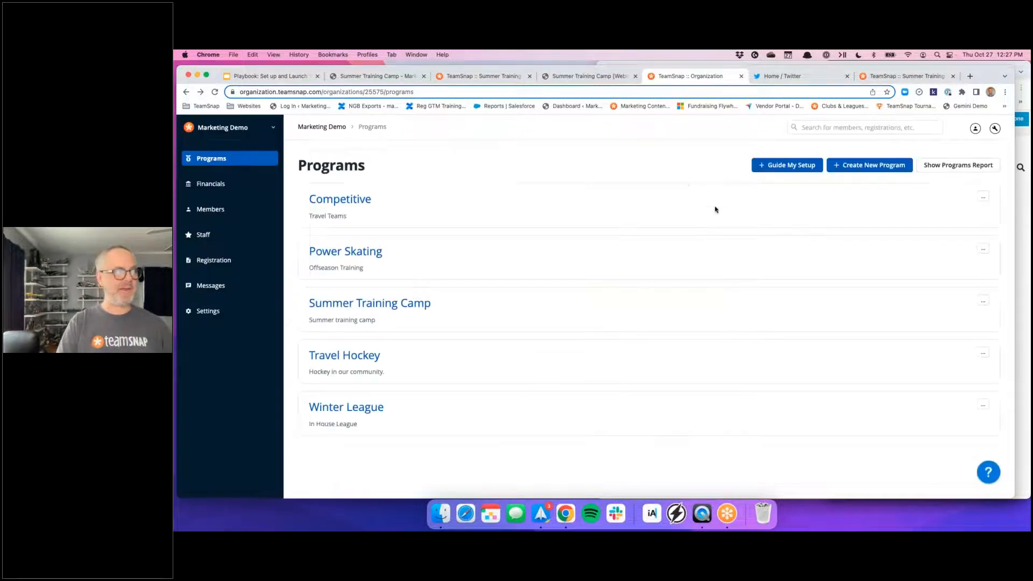
- Open the Summer 2023 season of the Summer Training Camp program and view the teams in its Summer Camp division
left_click(407, 302)
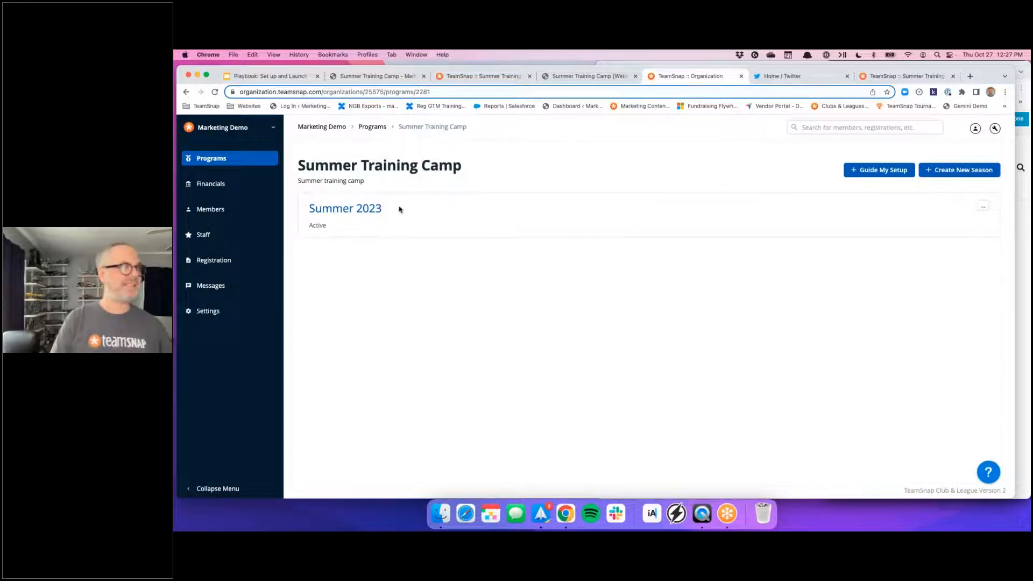
left_click(372, 209)
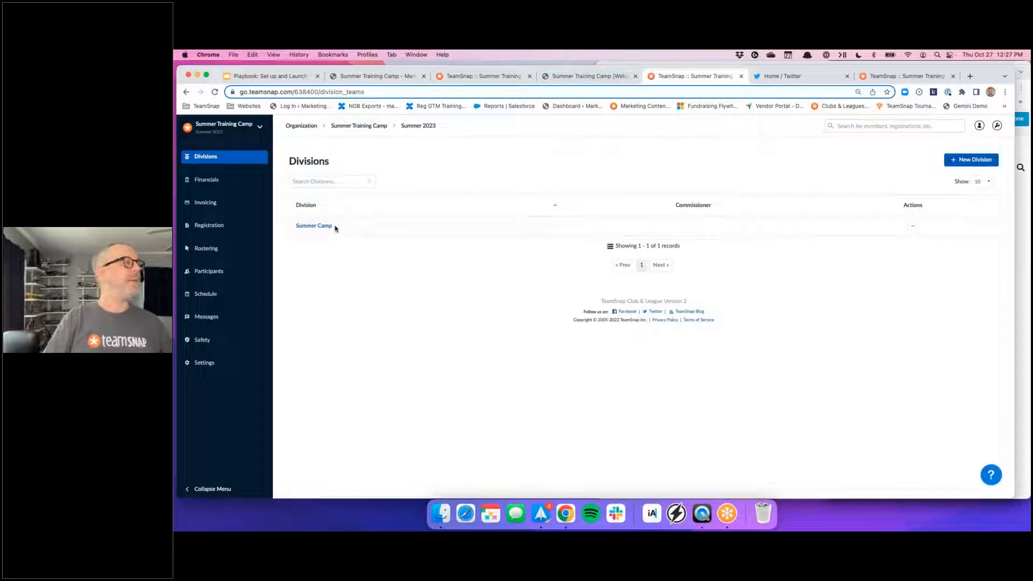
left_click(313, 229)
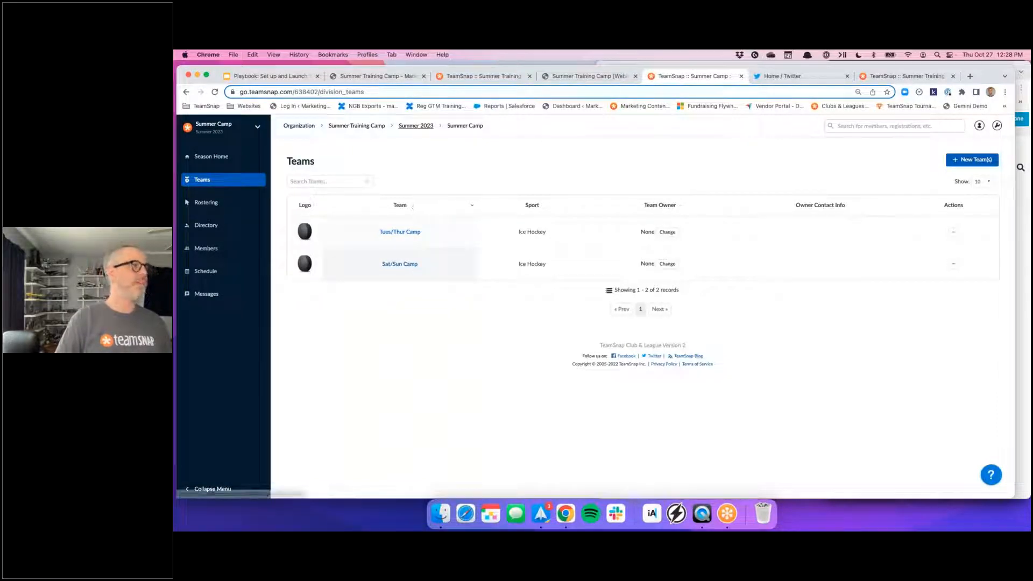
- Return to the Summer 2023 season and open the Summer 2023 Skating form from its registration forms
left_click(416, 126)
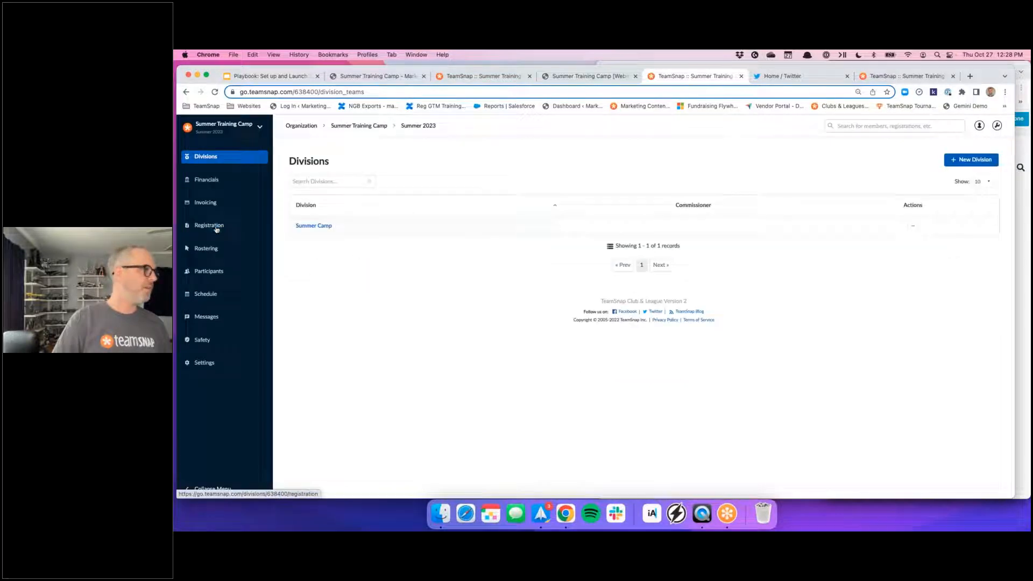
left_click(216, 228)
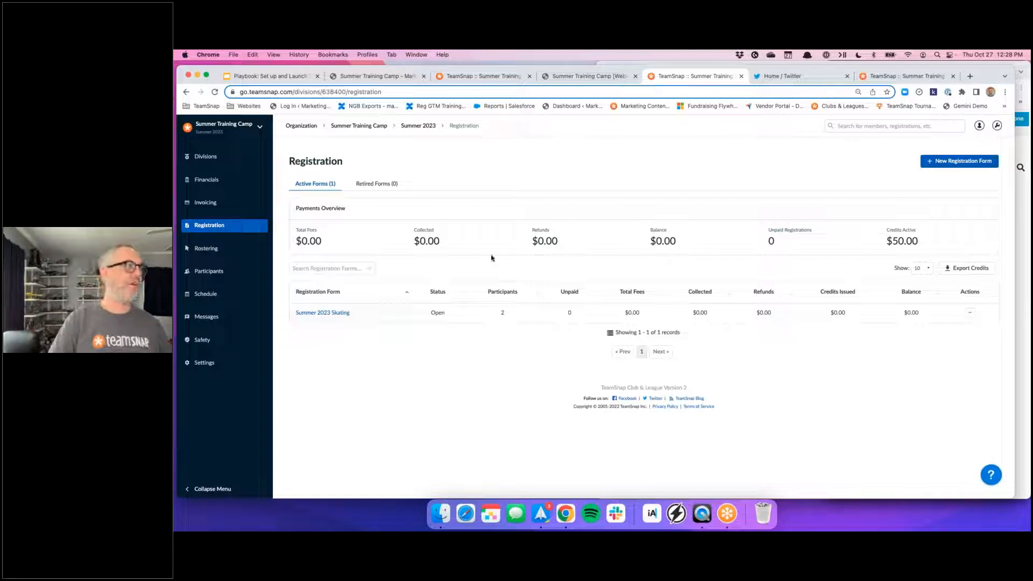
left_click(323, 316)
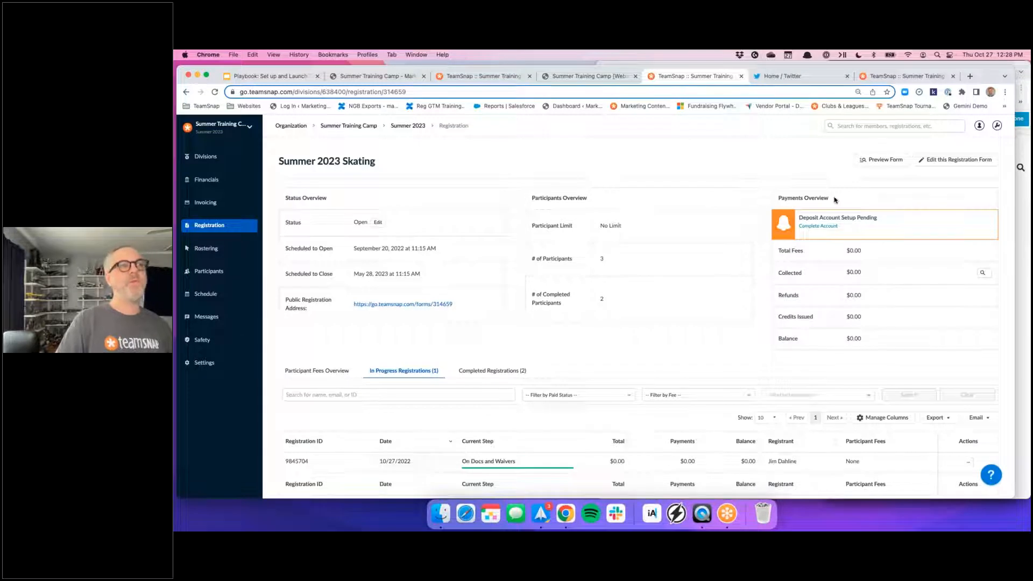
- Open the Summer 2023 Skating registration form for editing and examine its player, parent, sport, document and waiver sections
left_click(939, 161)
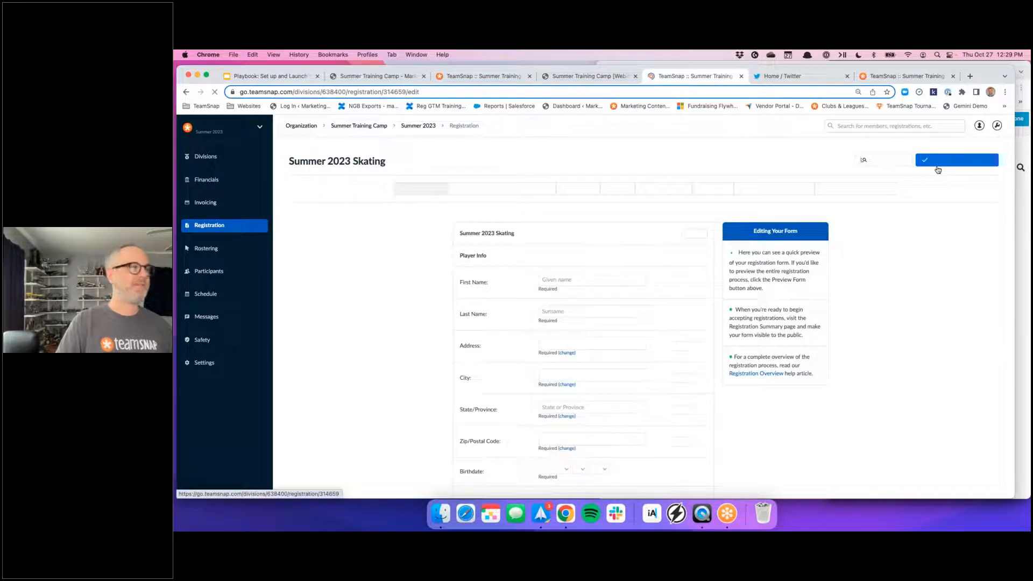
scroll(407, 236, "down", 1)
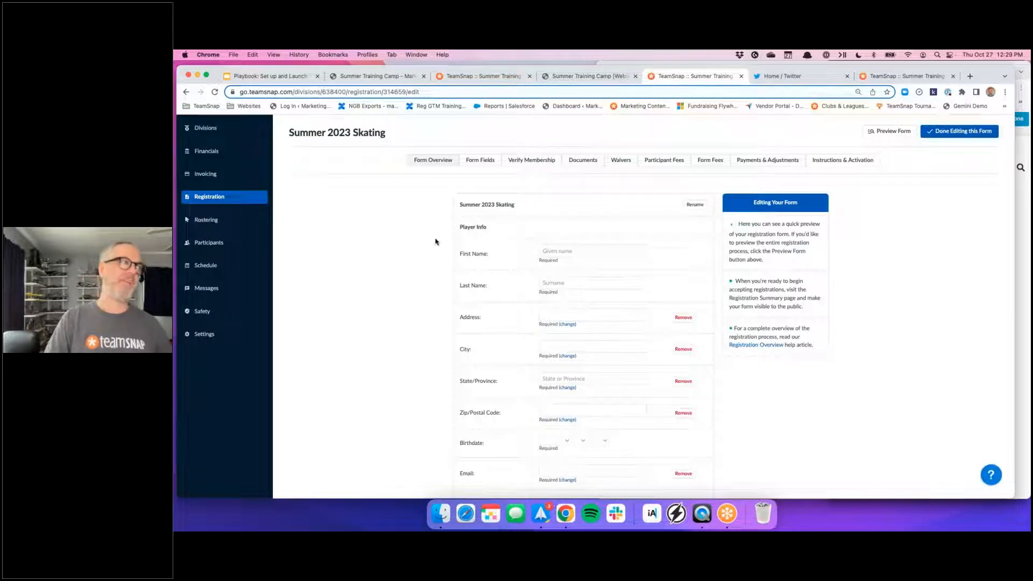
scroll(435, 241, "down", 10)
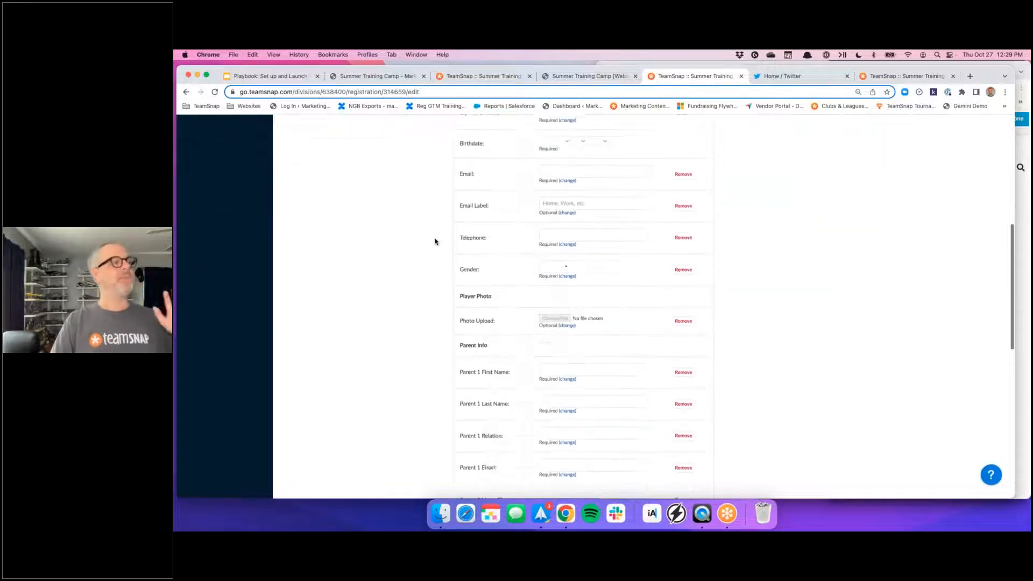
scroll(435, 242, "down", 5)
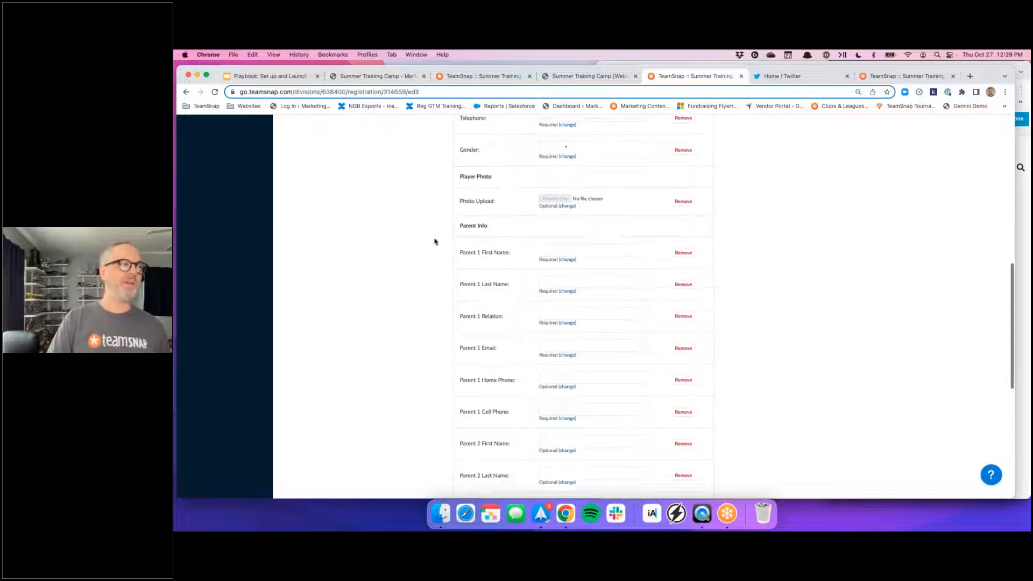
scroll(435, 241, "down", 2)
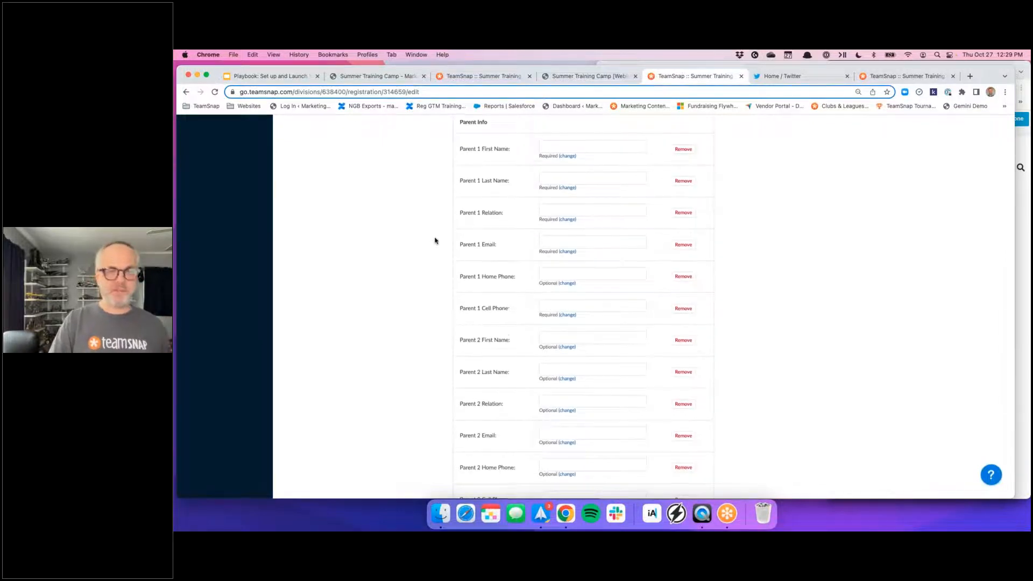
scroll(430, 245, "down", 2)
scroll(430, 245, "down", 4)
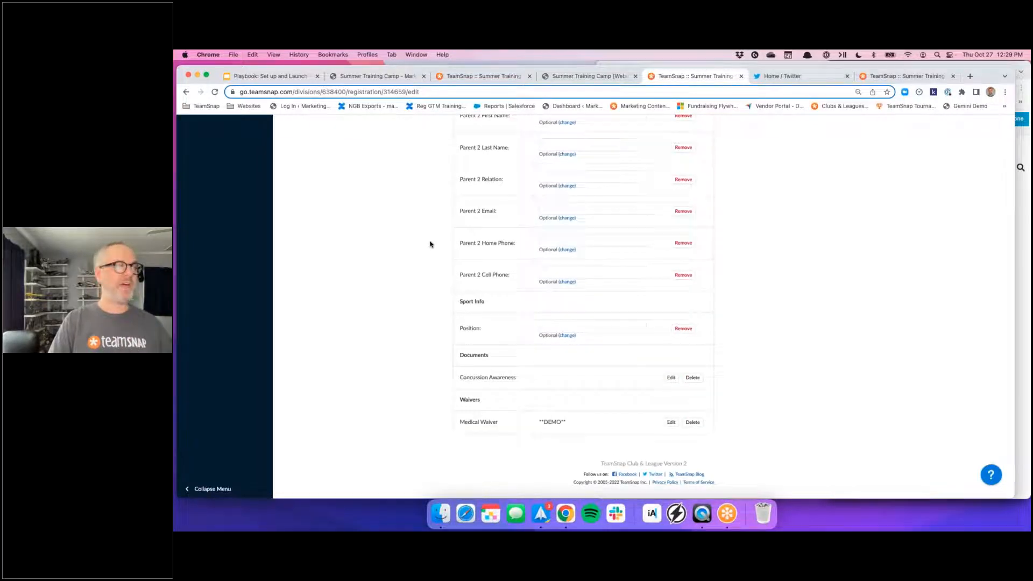
scroll(430, 244, "up", 20)
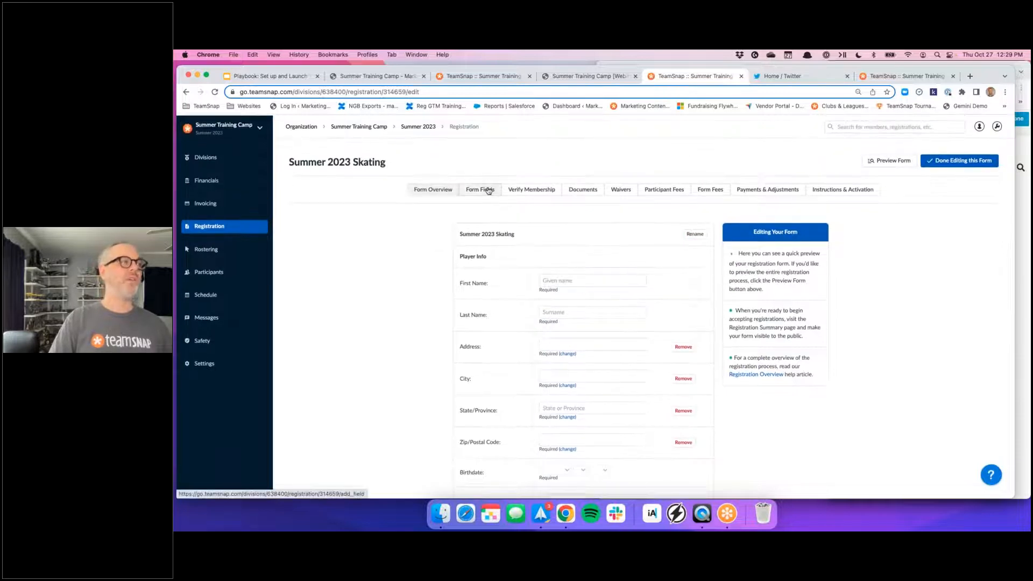
- Open the registration form's field settings and examine which default fields are switched on or off
left_click(480, 190)
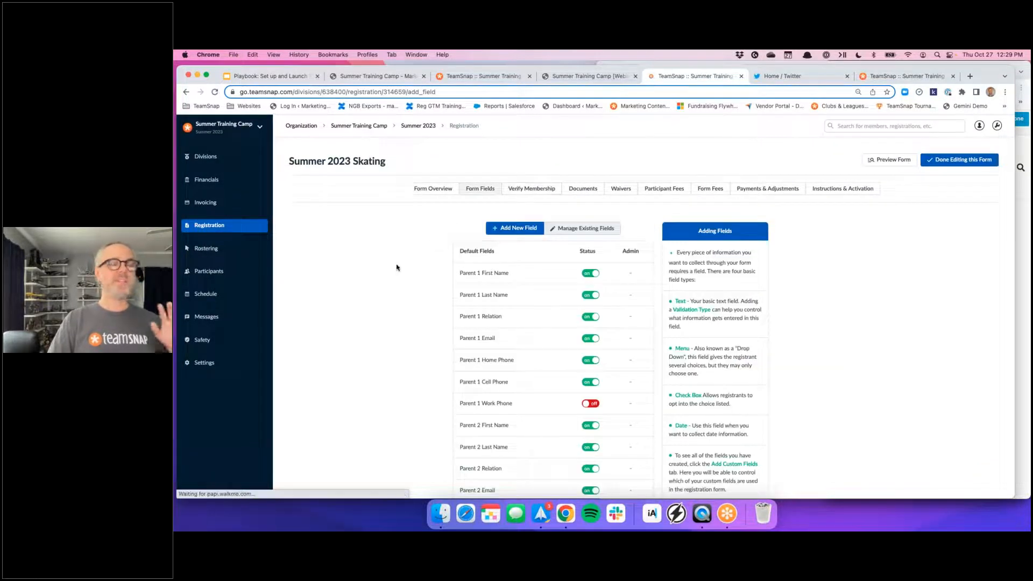
scroll(376, 289, "down", 4)
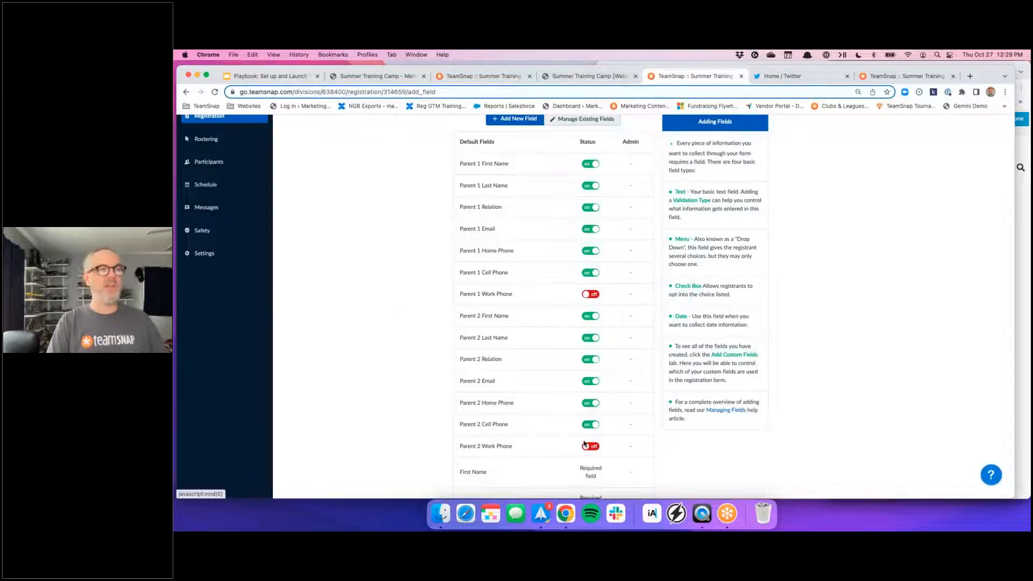
scroll(547, 329, "down", 2)
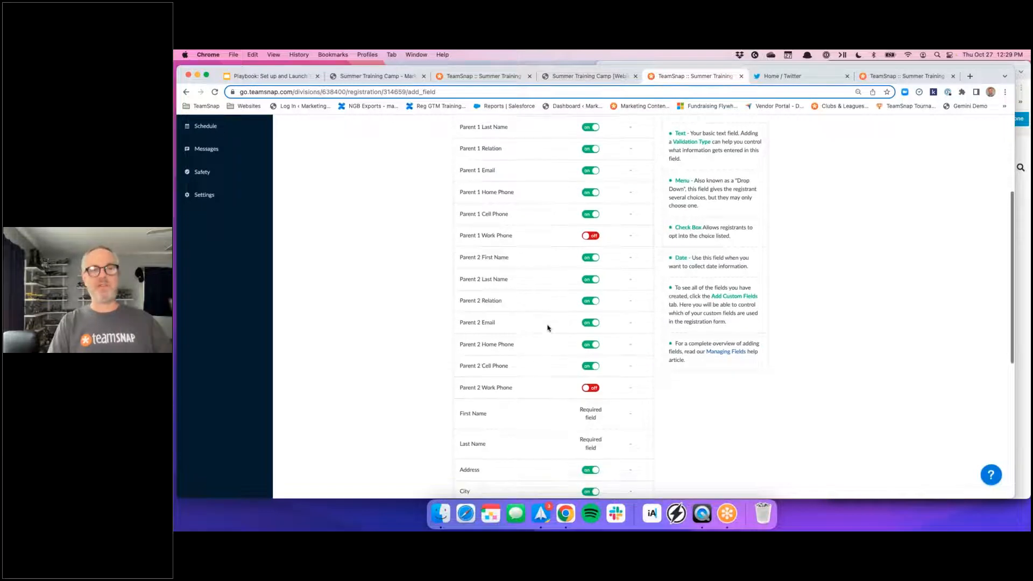
scroll(548, 328, "up", 5)
scroll(548, 327, "up", 1)
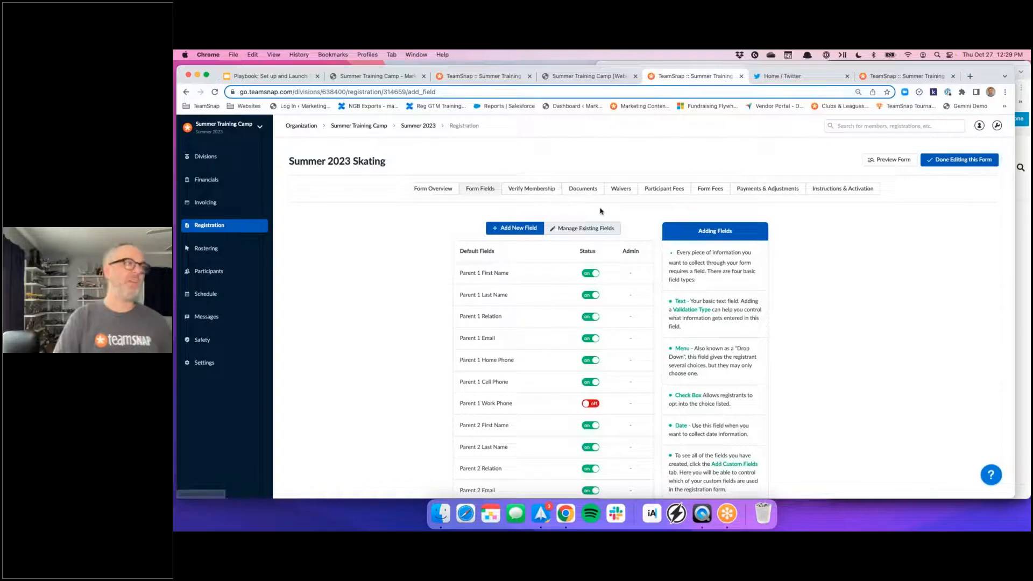
- Examine the registration form's USA Hockey membership verification settings and its required documents
left_click(544, 190)
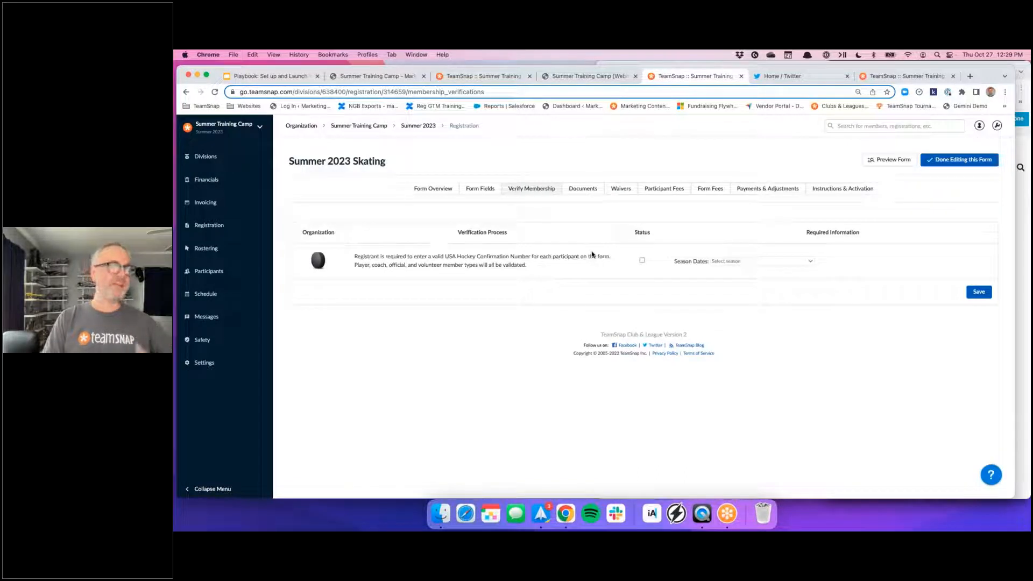
left_click(588, 191)
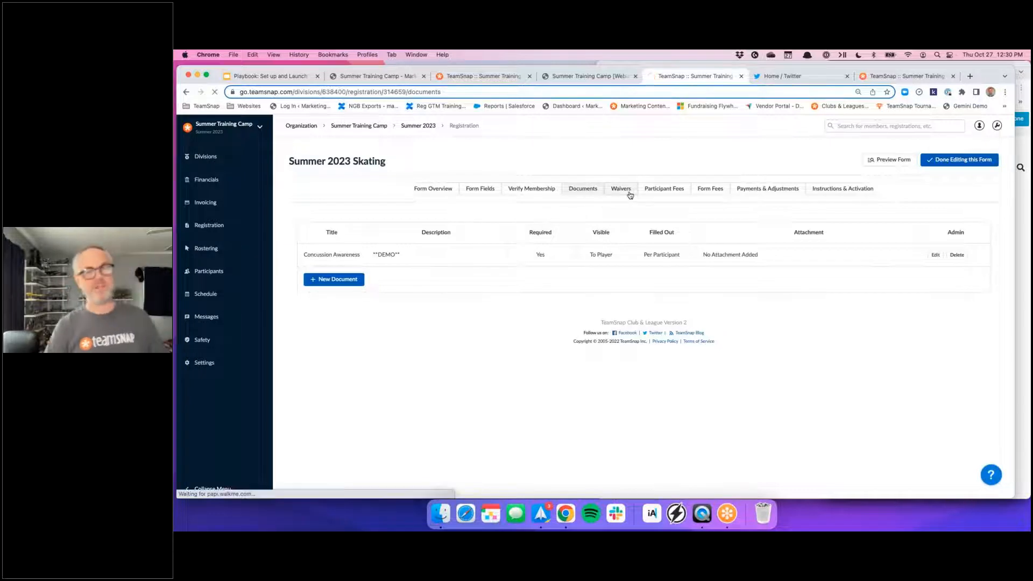
- Examine the registration form's waivers and participant fees, and open the Summer Training Camp participant fee for editing
left_click(630, 194)
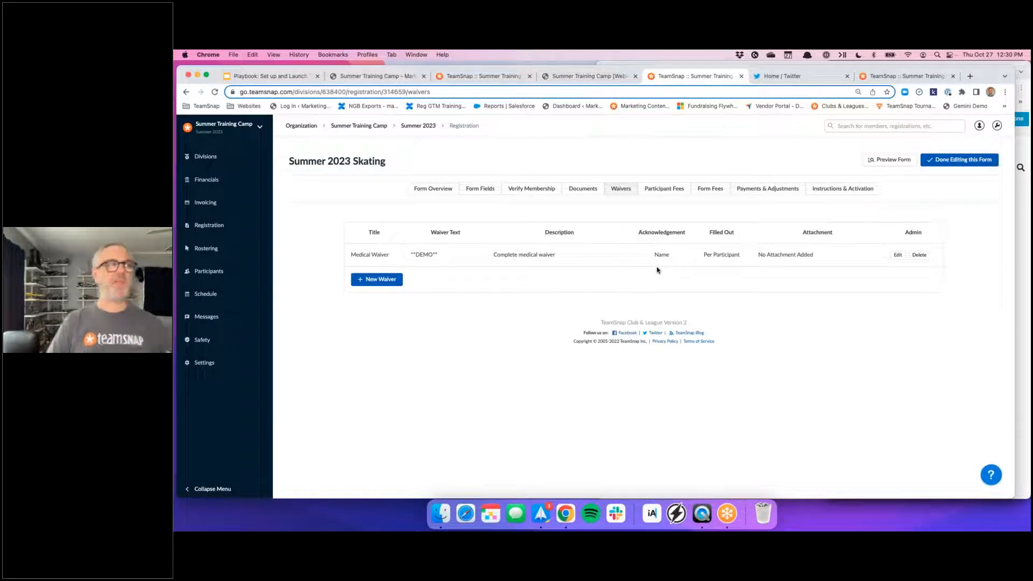
left_click(664, 189)
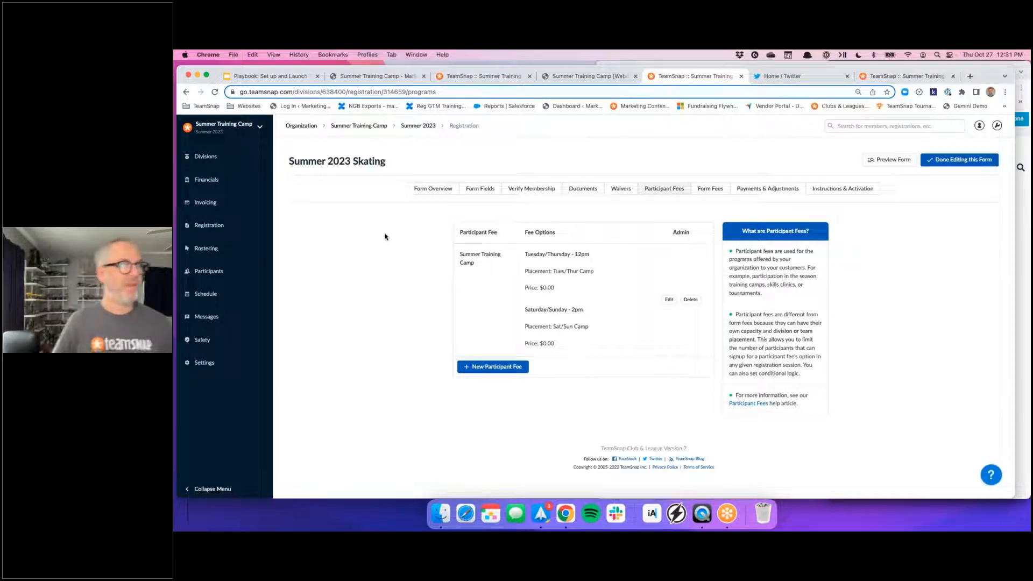
left_click(668, 299)
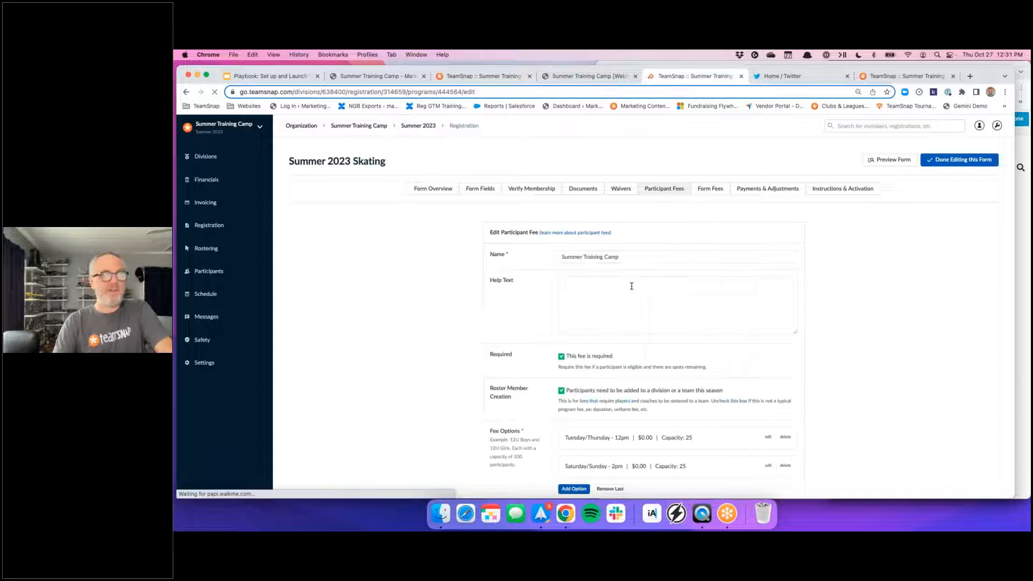
scroll(435, 288, "down", 3)
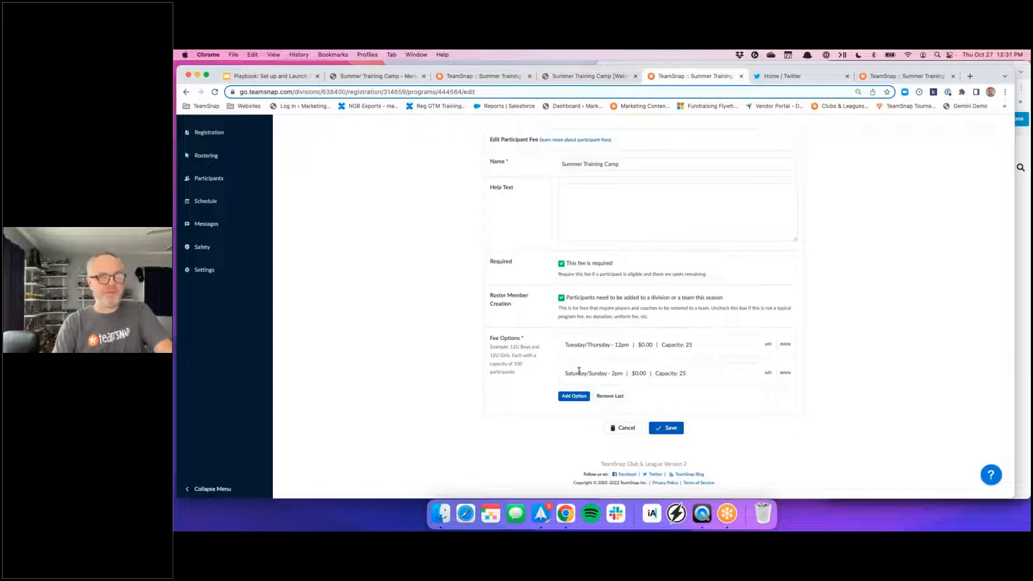
- Open the Tuesday/Thursday - 12pm fee option for editing and examine its amount and capacity
left_click(767, 343)
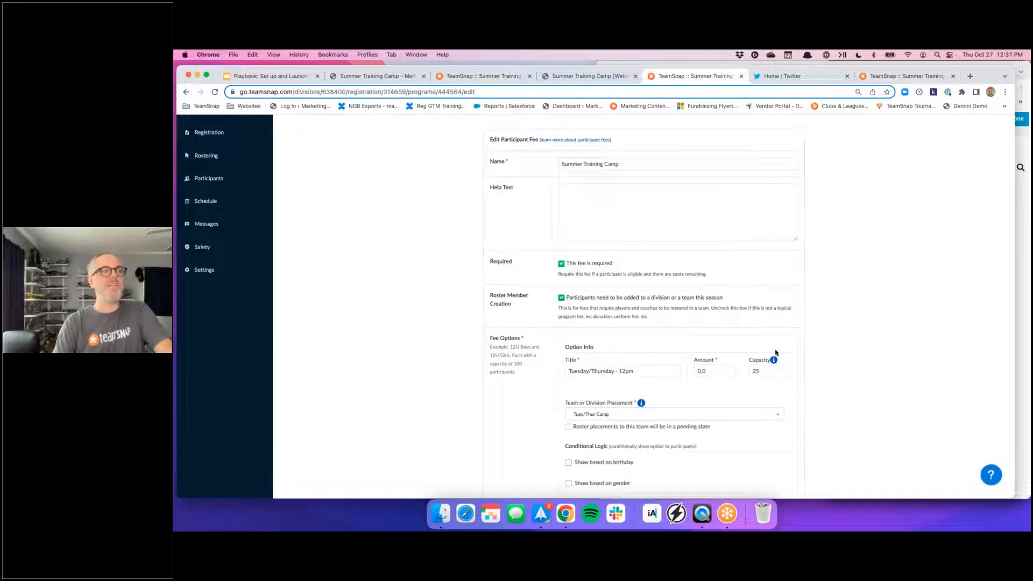
scroll(809, 355, "down", 5)
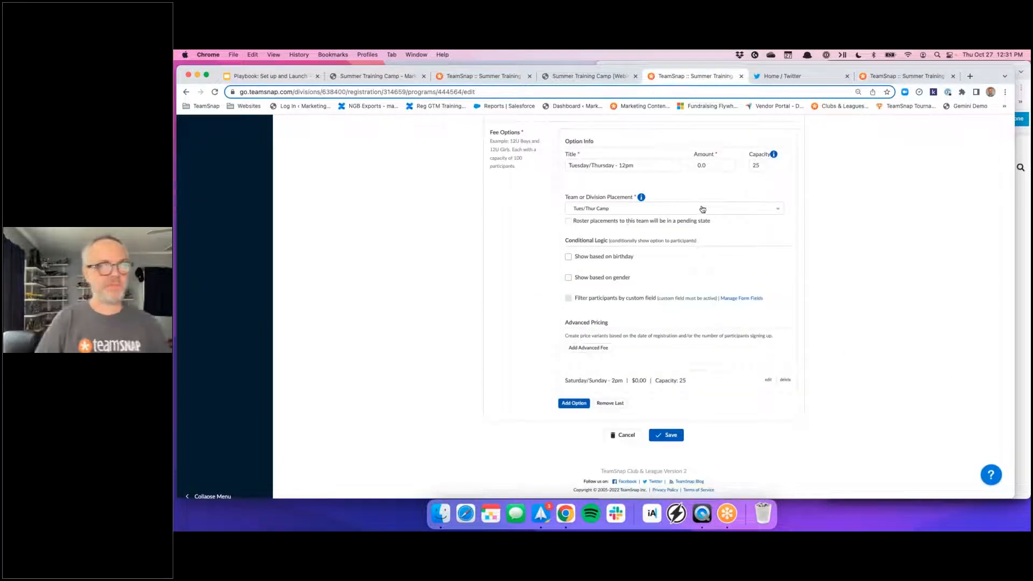
left_click_drag(706, 165, 695, 166)
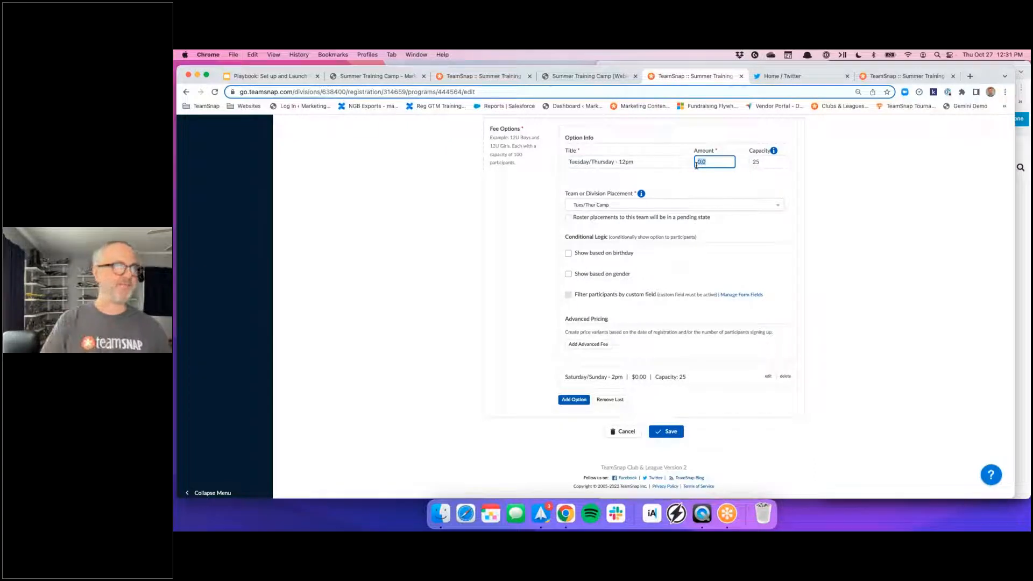
left_click(763, 161)
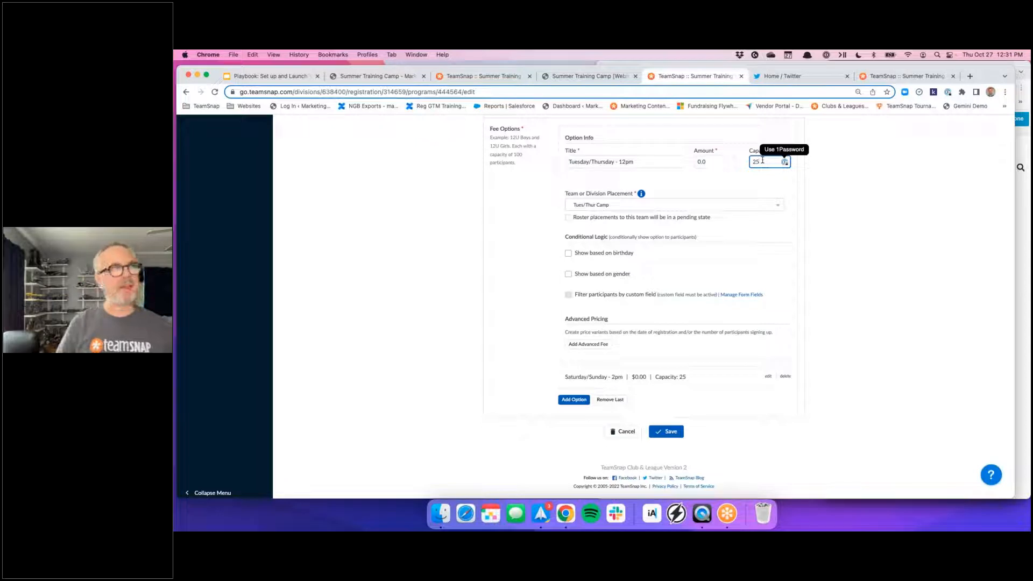
- Check the availability details of Summer 2023 Skating on the public Summer Training Camp page and return to the participant fee editor
left_click(377, 76)
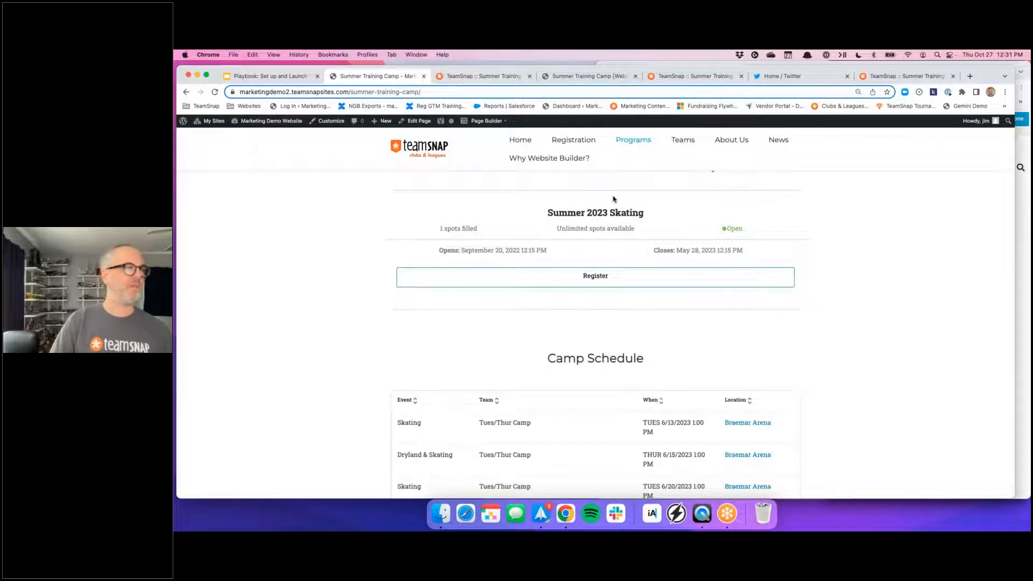
mouse_move(699, 137)
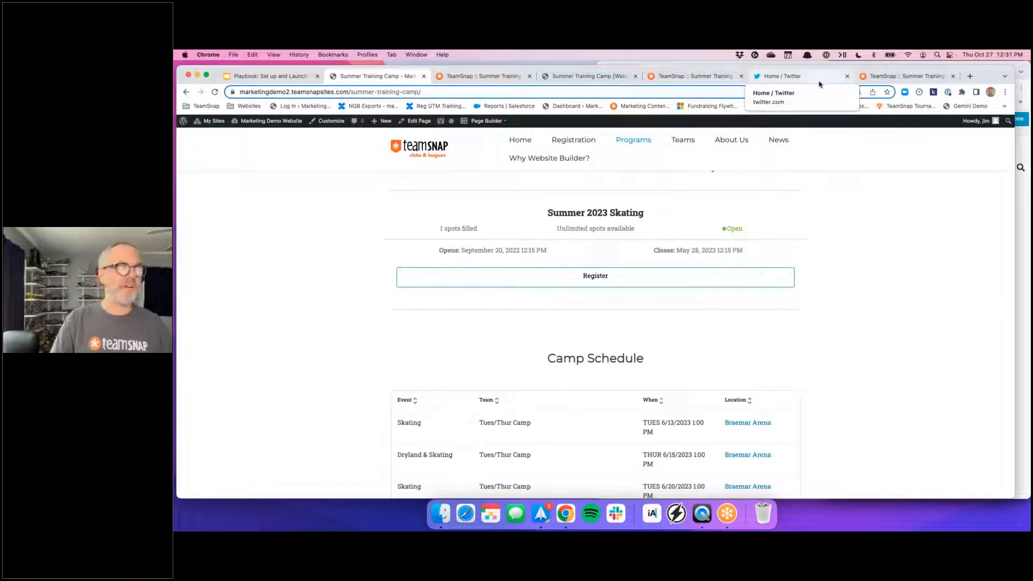
left_click(692, 77)
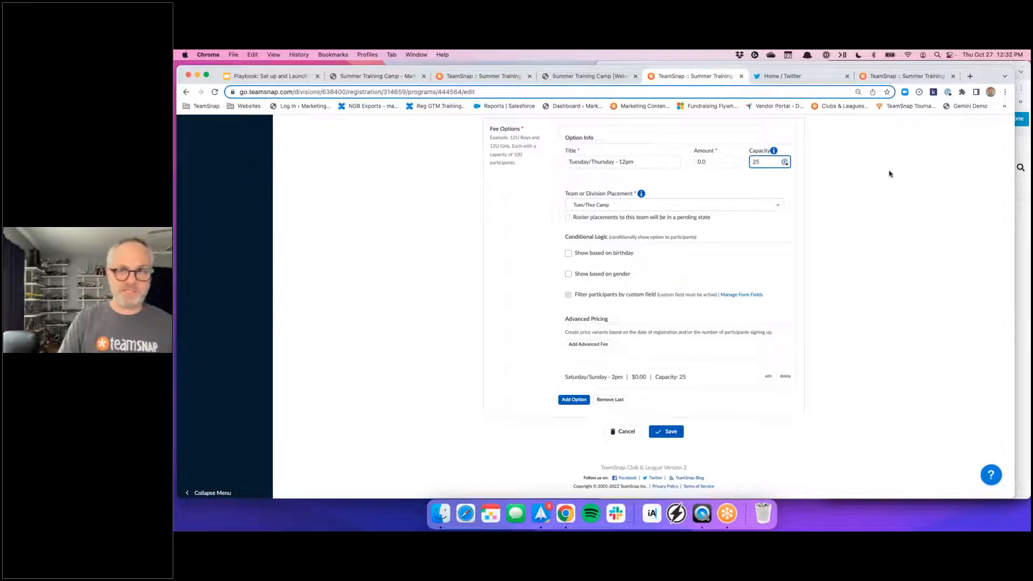
left_click(882, 172)
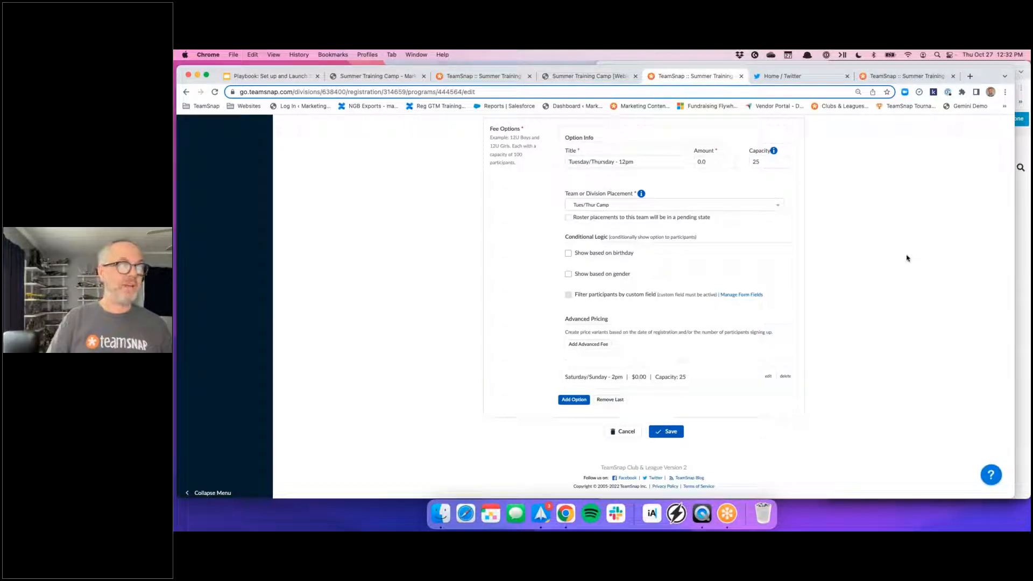
- Examine the team and division placement choices for the Tuesday/Thursday - 12pm fee option
left_click(673, 204)
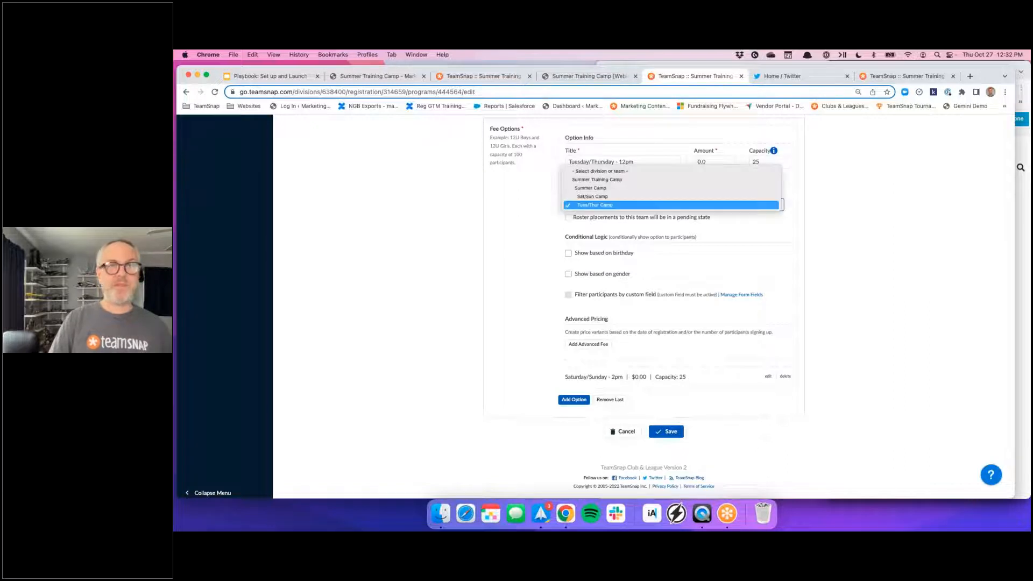
left_click(839, 213)
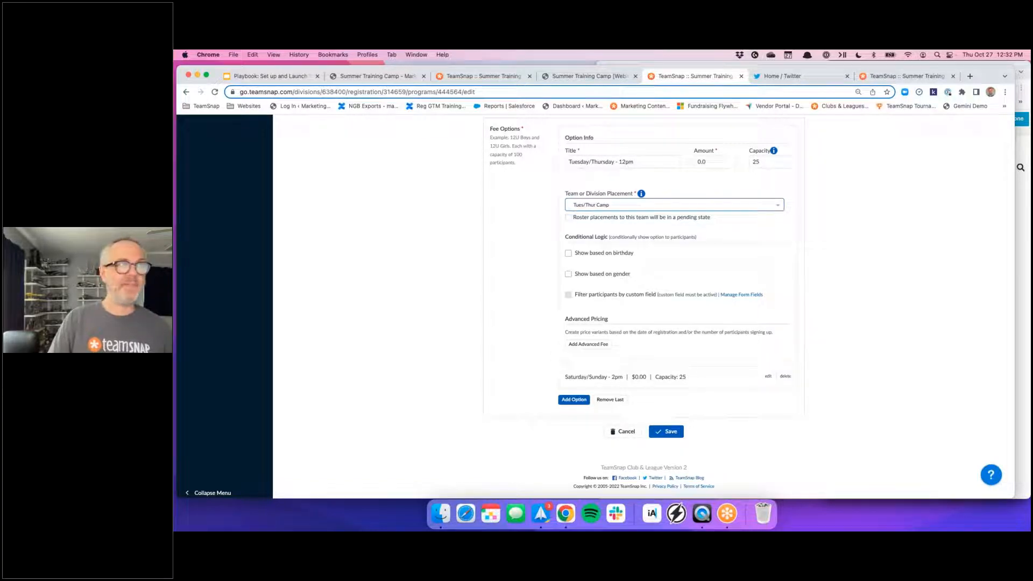
left_click(610, 205)
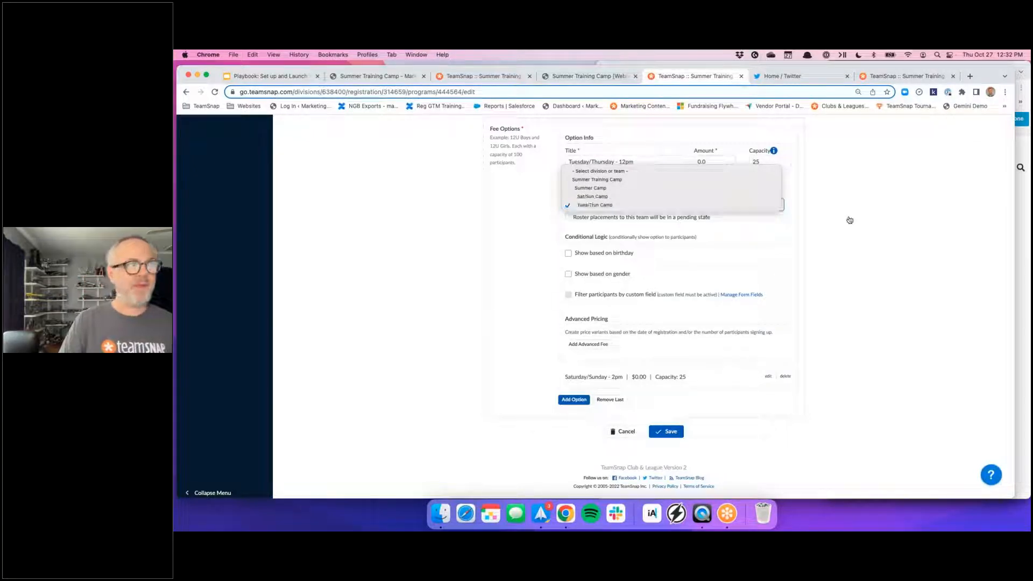
left_click(789, 210)
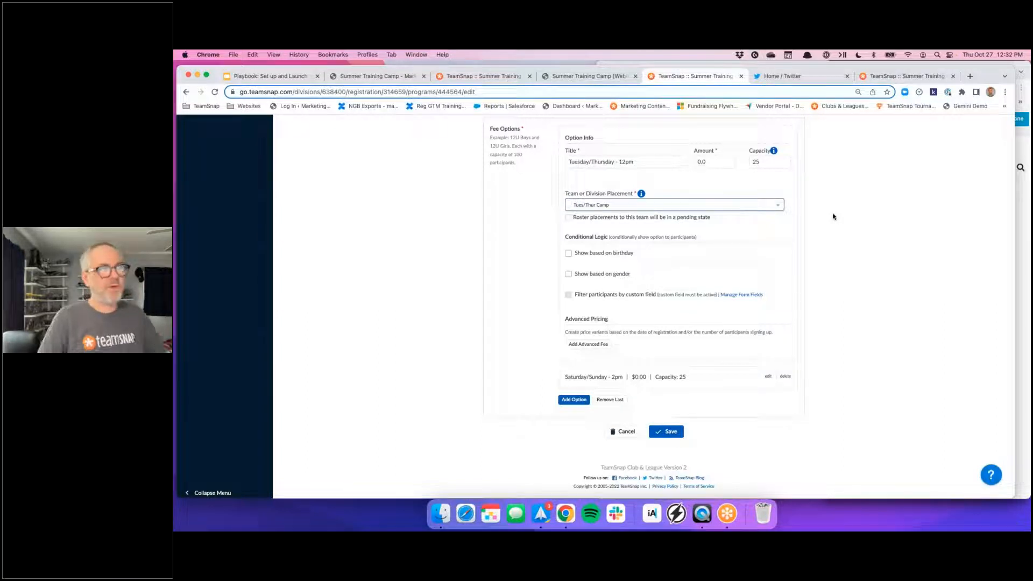
- Open the Saturday/Sunday - 2pm fee option to examine its settings and save the Summer Training Camp participant fee
scroll(832, 237, "down", 1)
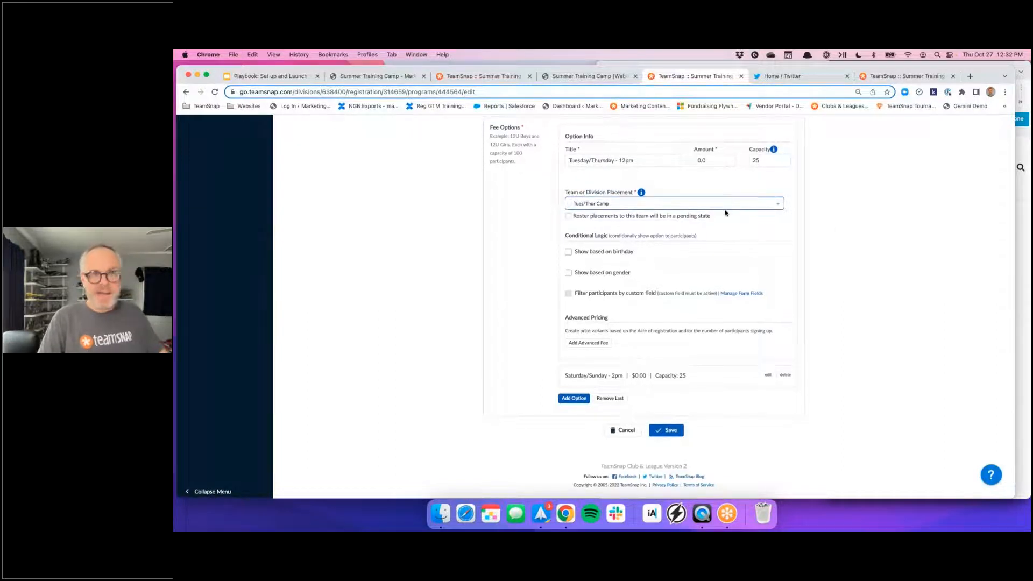
left_click(769, 375)
scroll(860, 332, "down", 8)
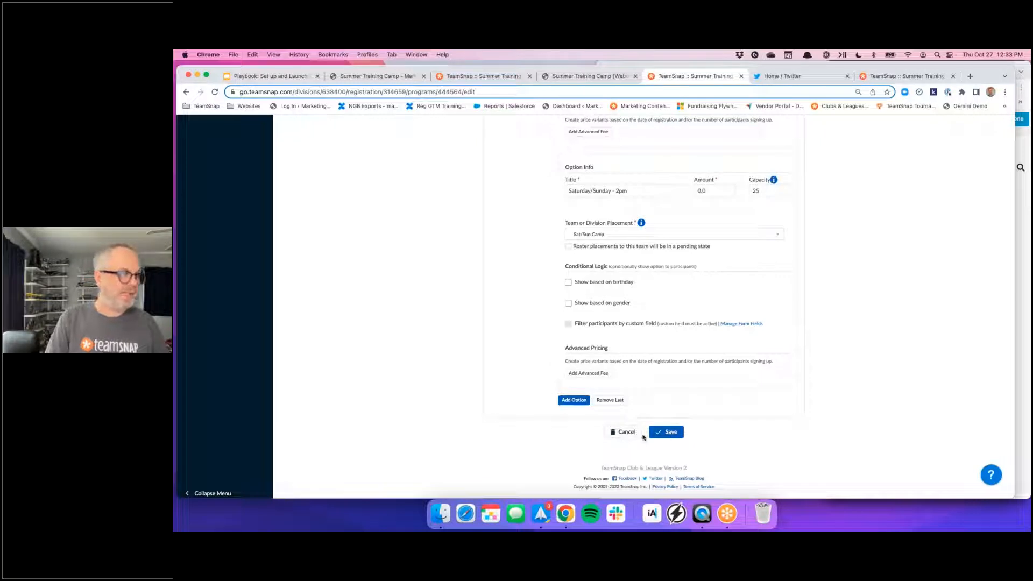
left_click(663, 432)
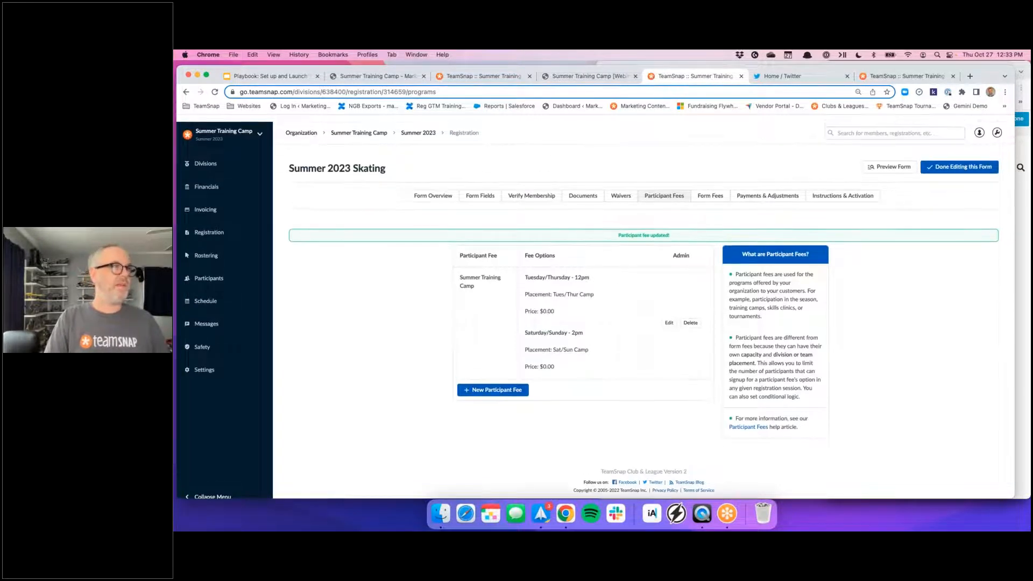
- Examine the registration form's per-form fee options and its payment method and transaction fee settings
left_click(710, 188)
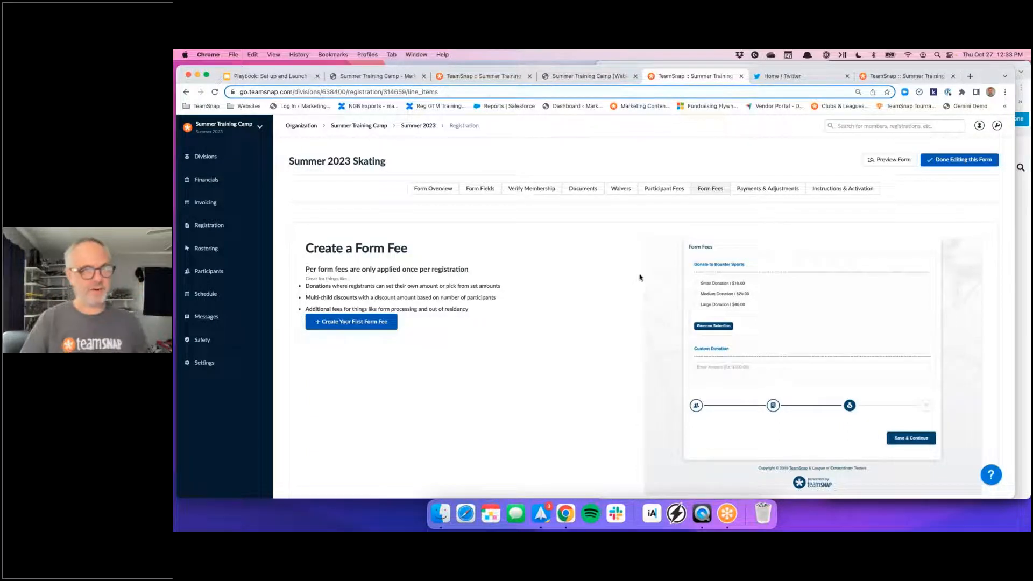
left_click(785, 191)
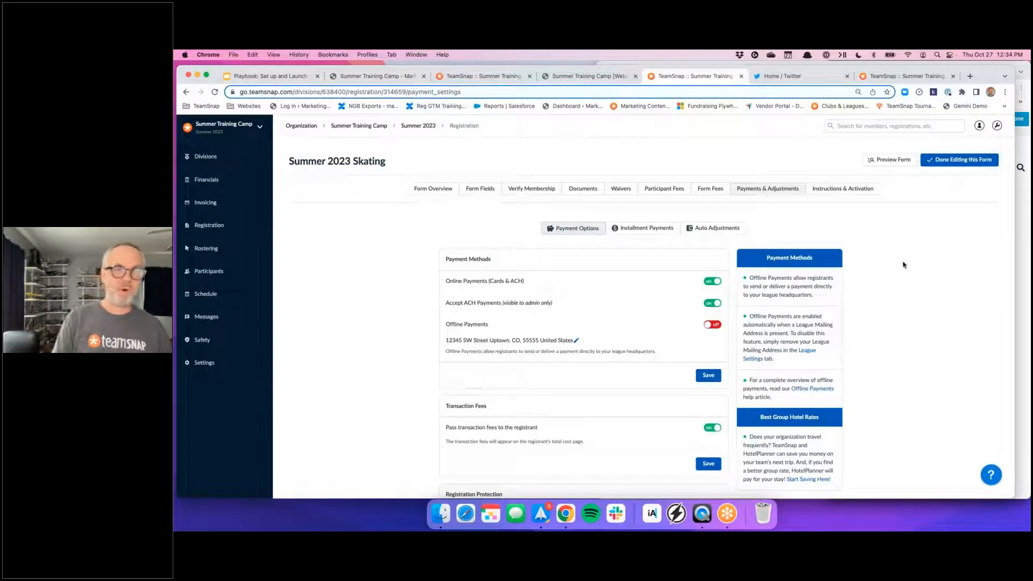
scroll(904, 255, "down", 1)
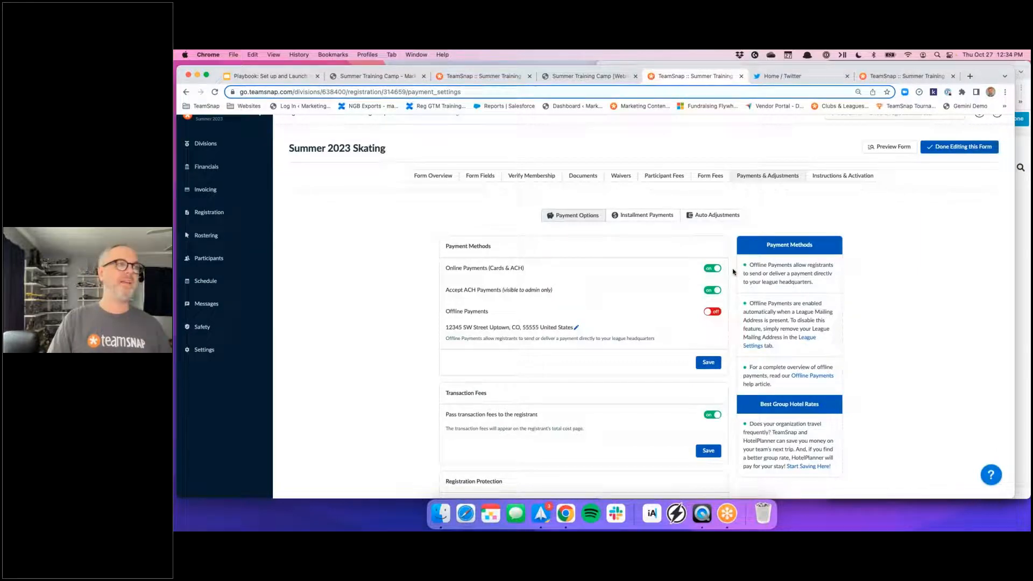
- Open the form's instructions and activation settings and compare the registration dates with those on the public Summer Training Camp page
left_click(851, 178)
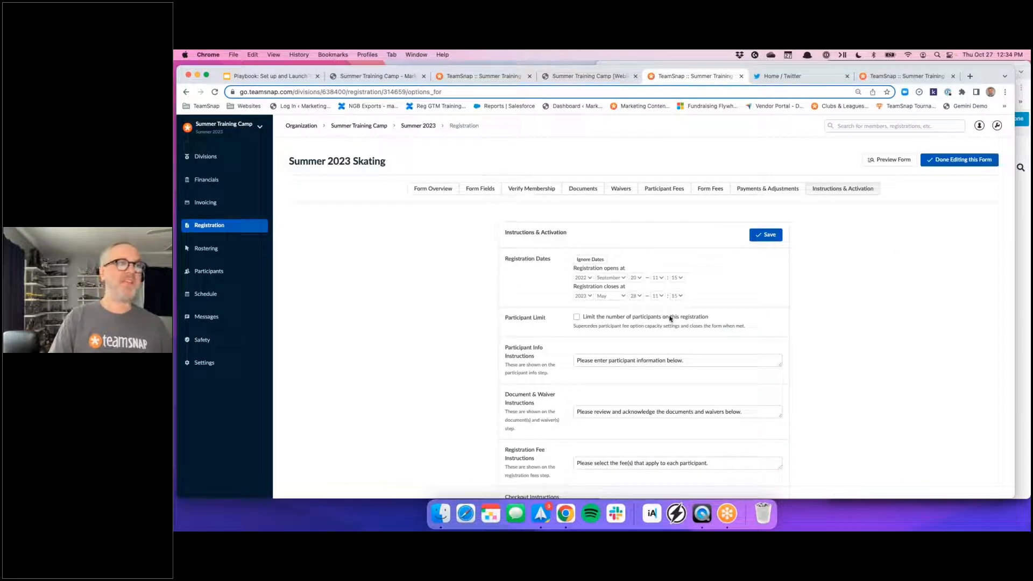
left_click(376, 76)
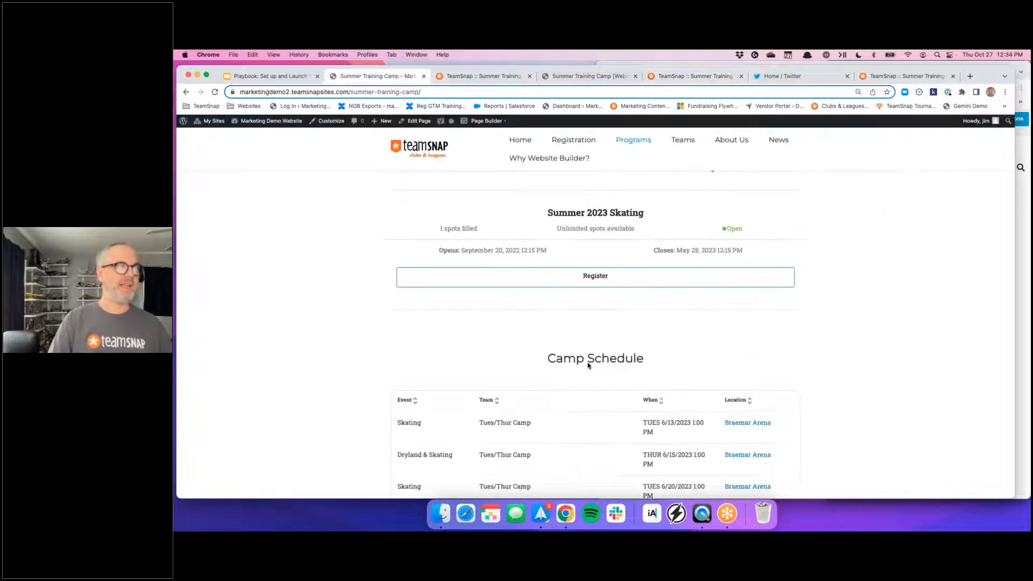
left_click(589, 76)
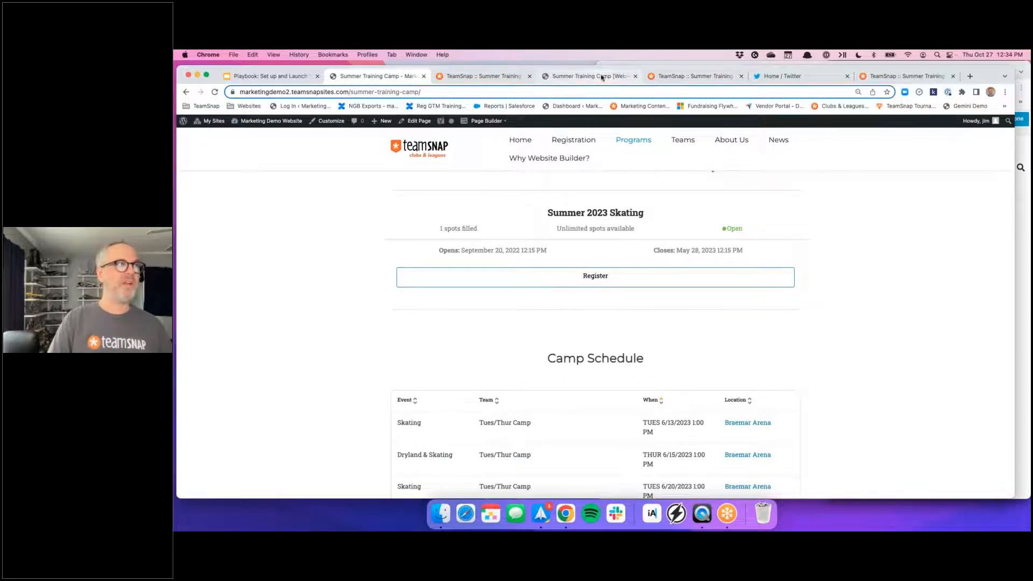
left_click(688, 78)
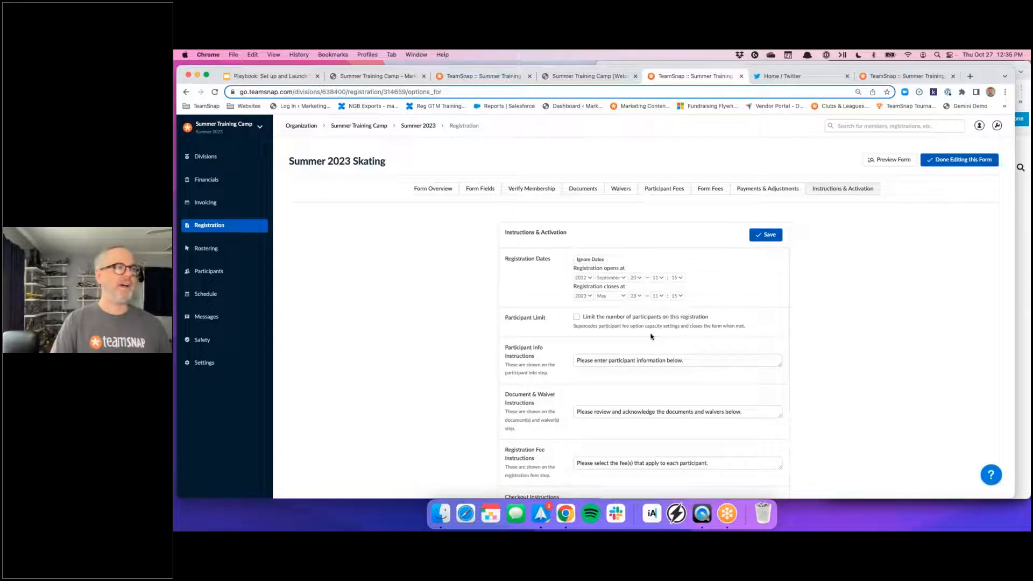
- Examine the form's participant limit and the instruction texts for participant info, documents and waivers, fees and checkout
left_click(697, 358)
scroll(726, 339, "down", 5)
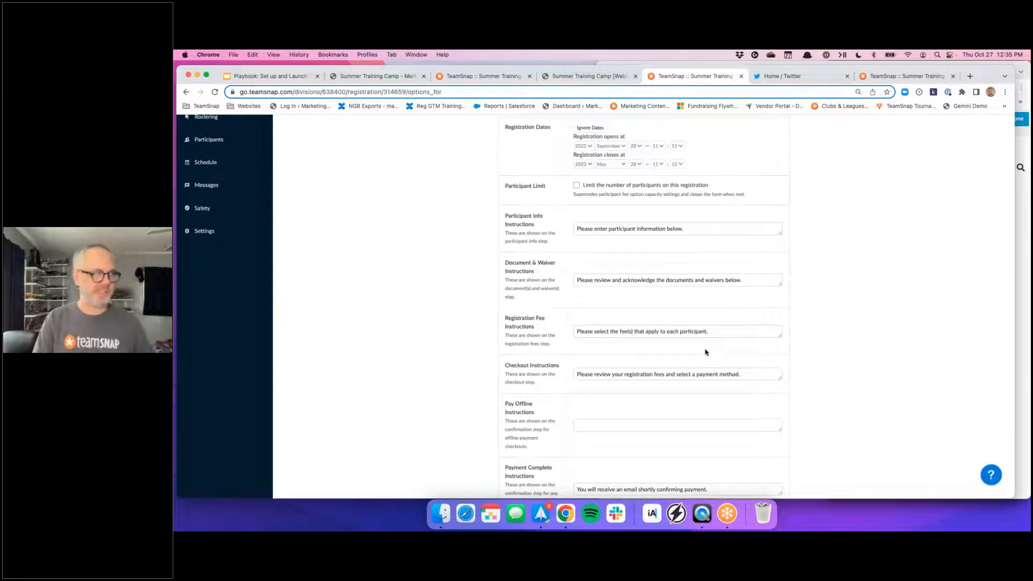
left_click(729, 333)
scroll(730, 333, "up", 3)
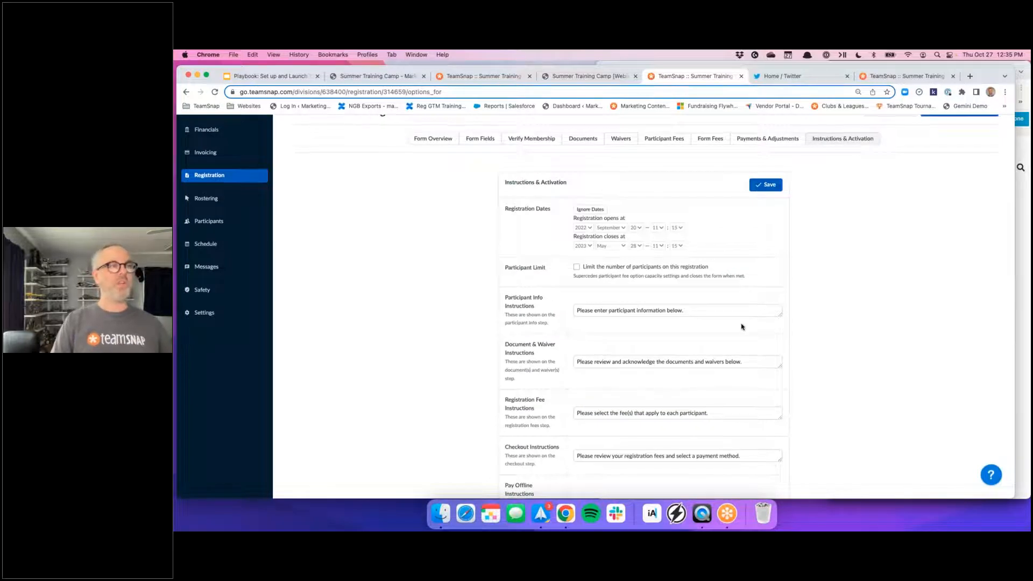
scroll(759, 316, "up", 2)
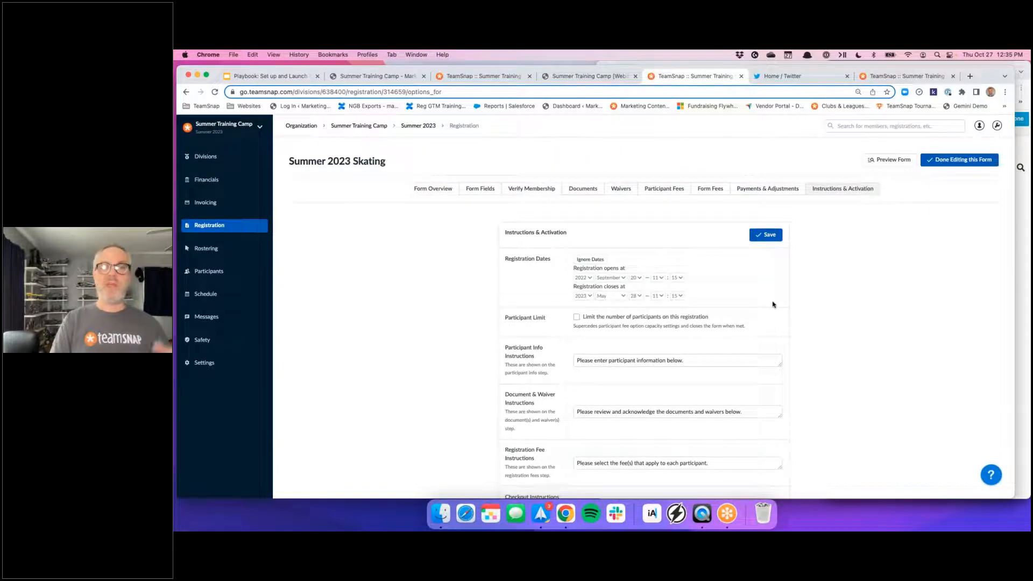
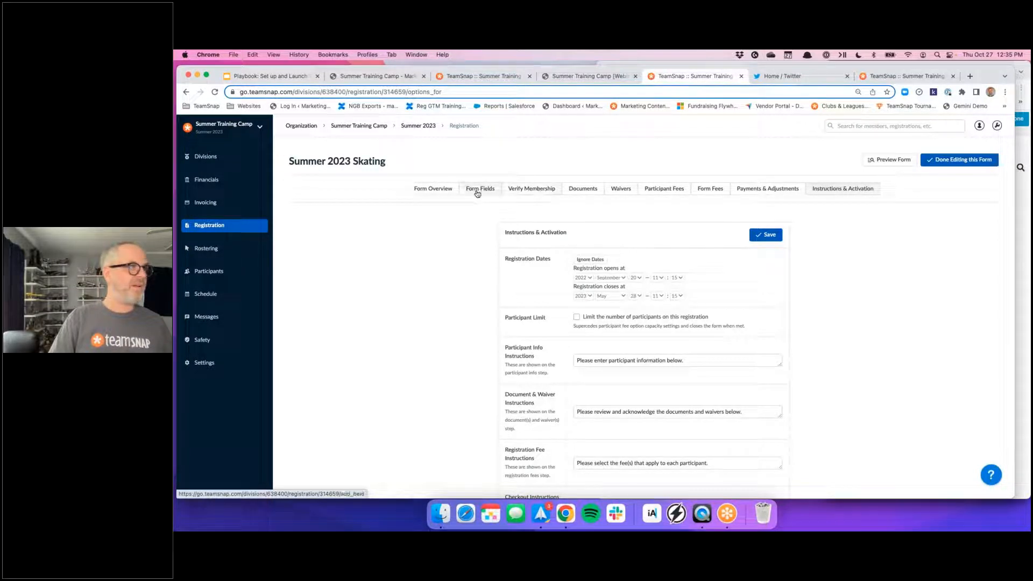
- Open the Summer Training Camp participant fee and set the Tuesday/Thursday - 12pm option's team or division placement to Summer Camp
left_click(664, 189)
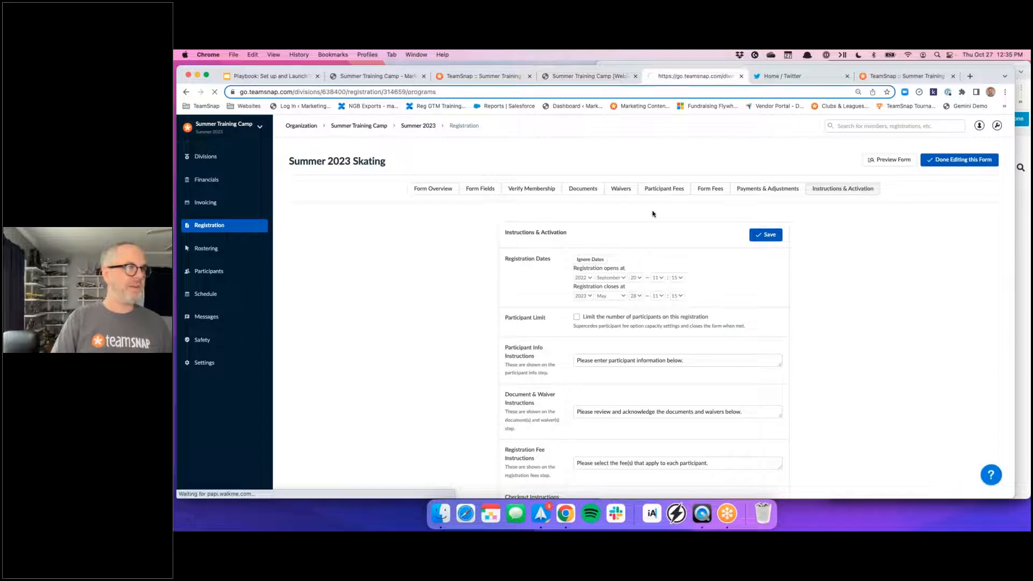
left_click(672, 298)
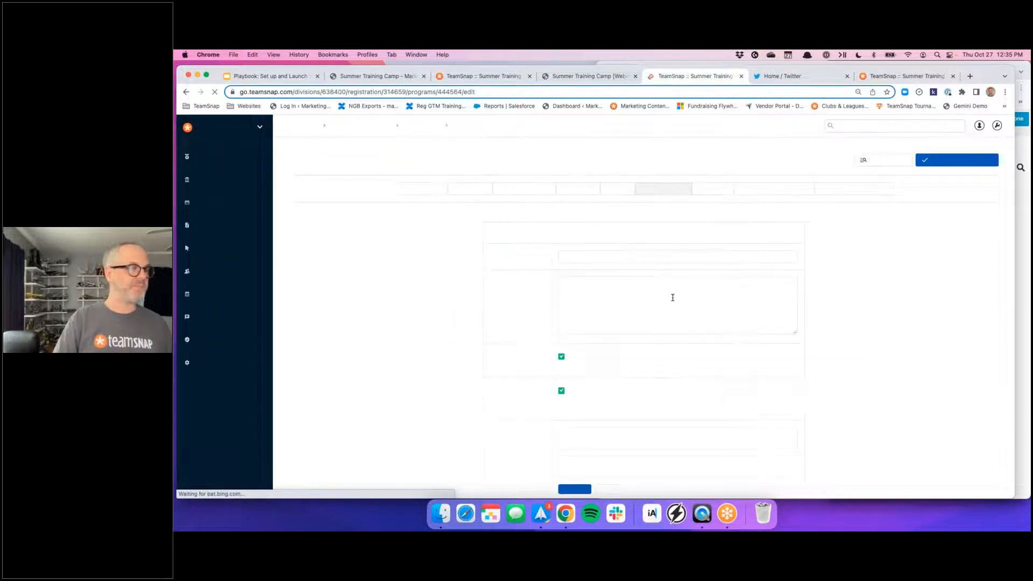
scroll(673, 298, "down", 3)
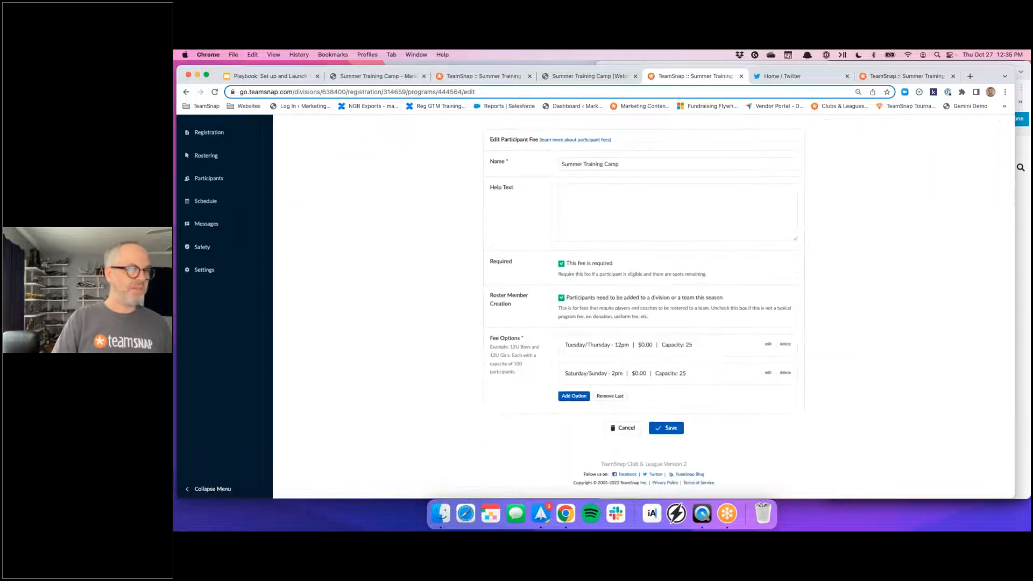
left_click(768, 344)
left_click(694, 415)
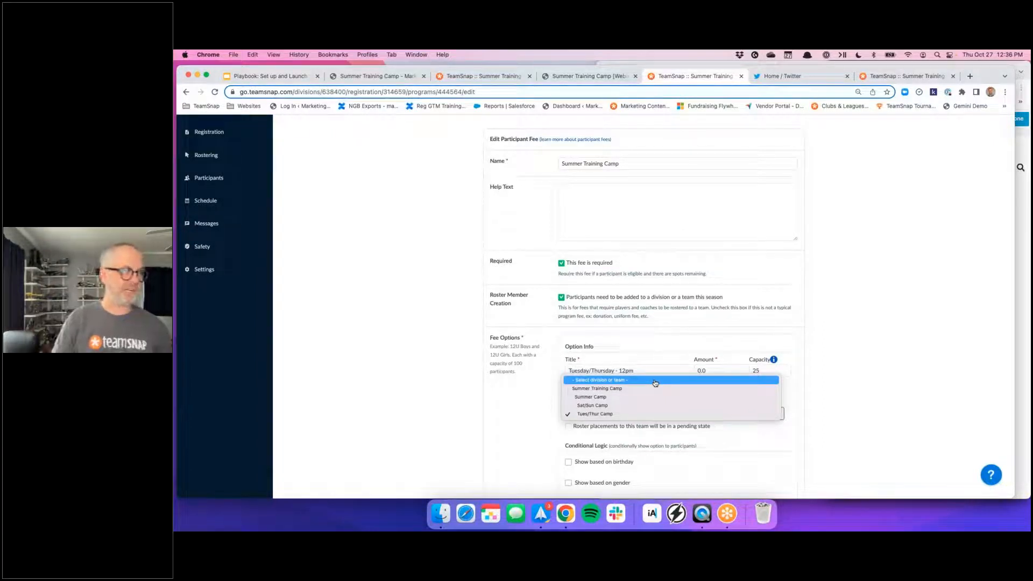
left_click(631, 401)
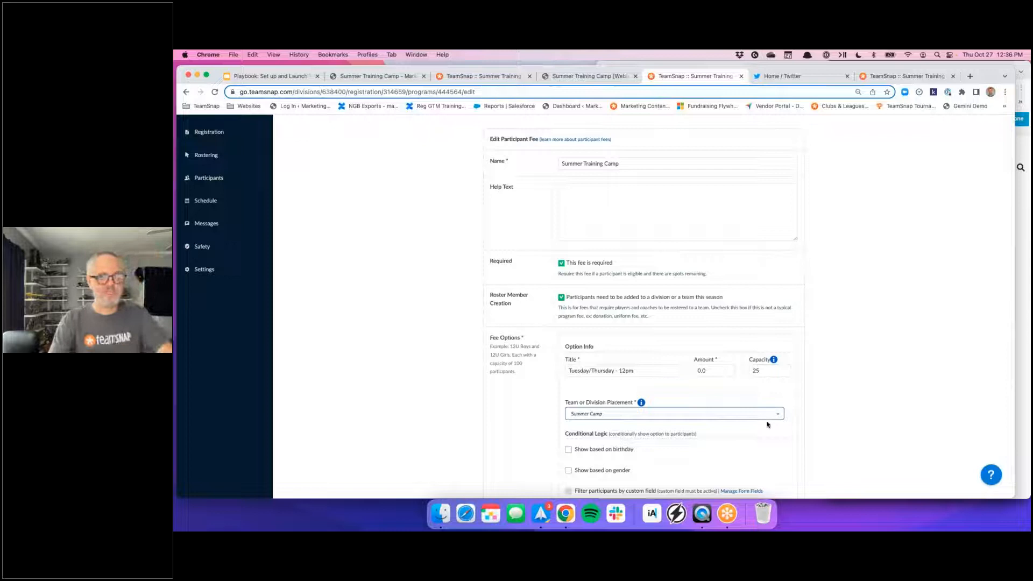
- Search the organization for "tues", open the Tues/Thur Camp team and view its schedule
scroll(849, 409, "up", 4)
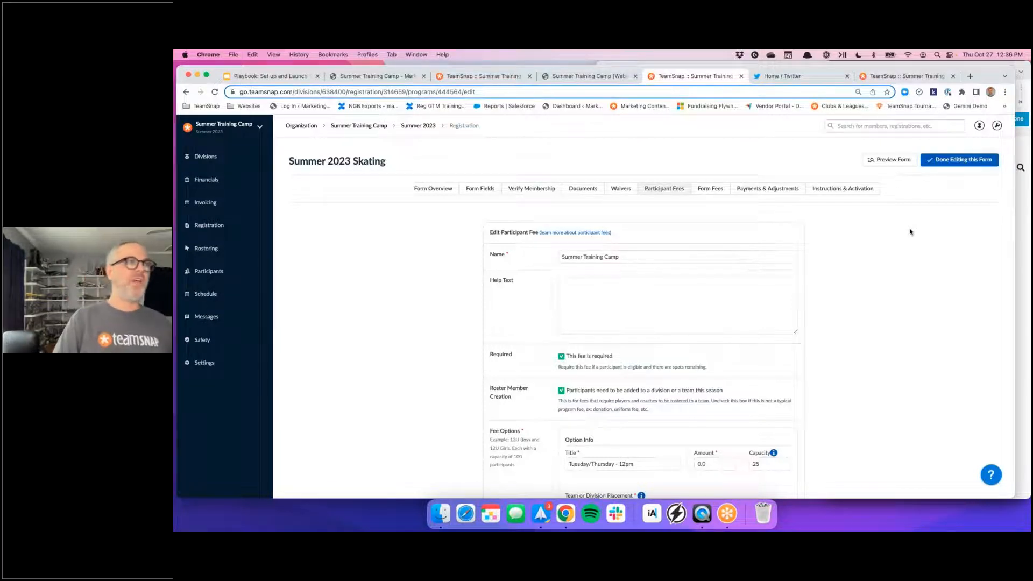
left_click(863, 127)
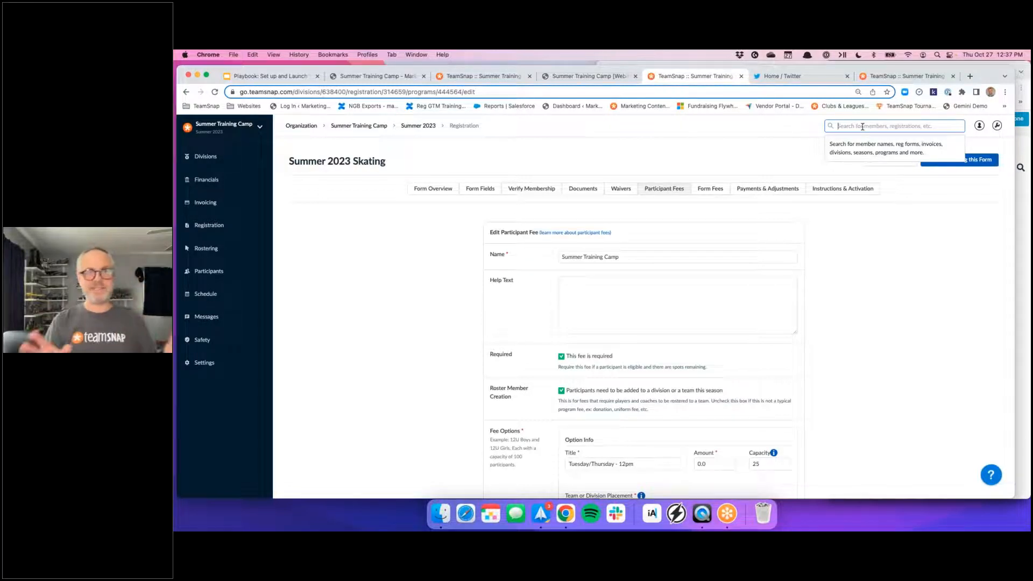
type("tues")
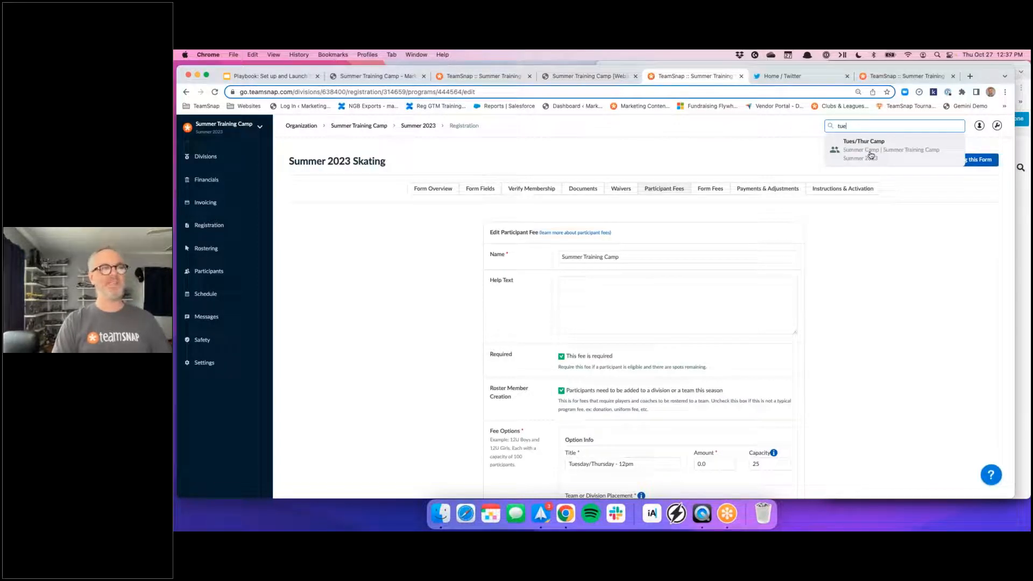
left_click(866, 145)
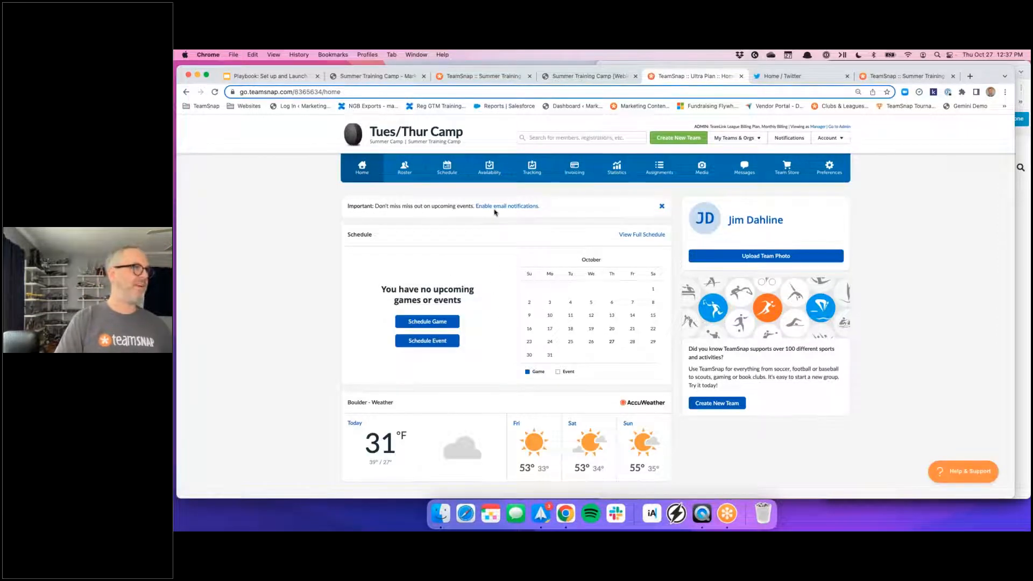
left_click(446, 167)
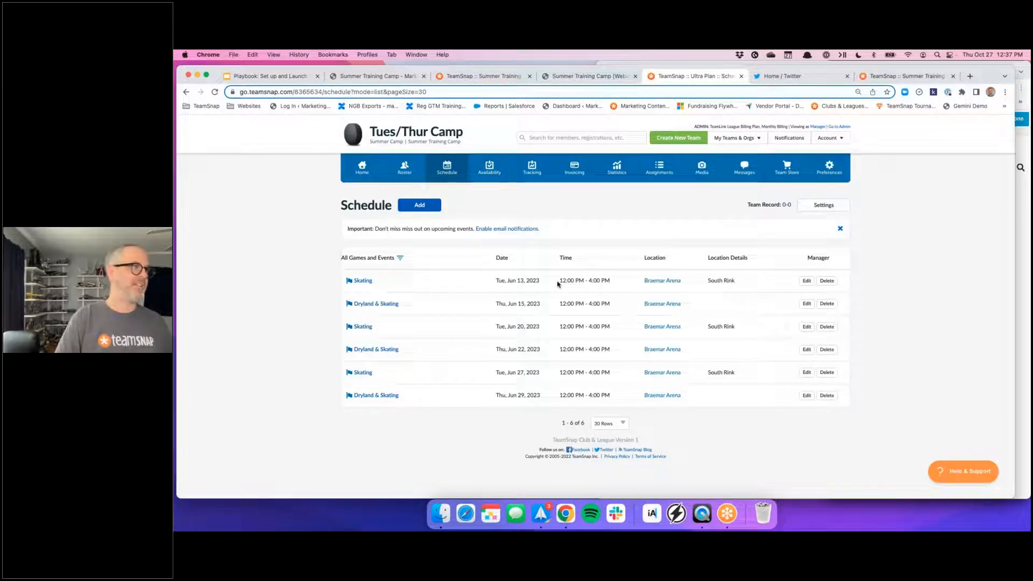
- Open a new practice or event form for the Tues/Thur Camp and examine its name, date, time, repeat and location fields
left_click(420, 205)
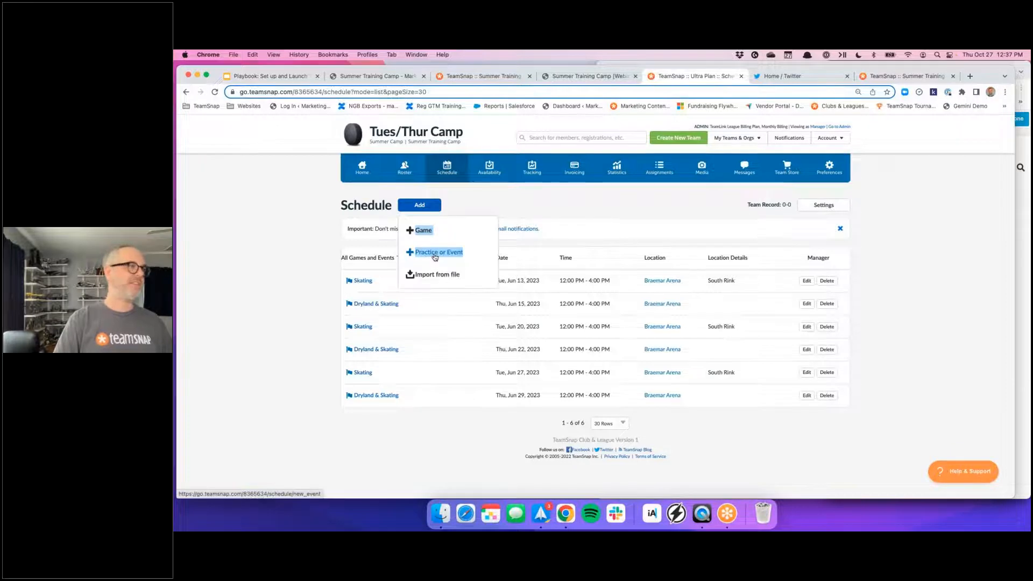
left_click(435, 252)
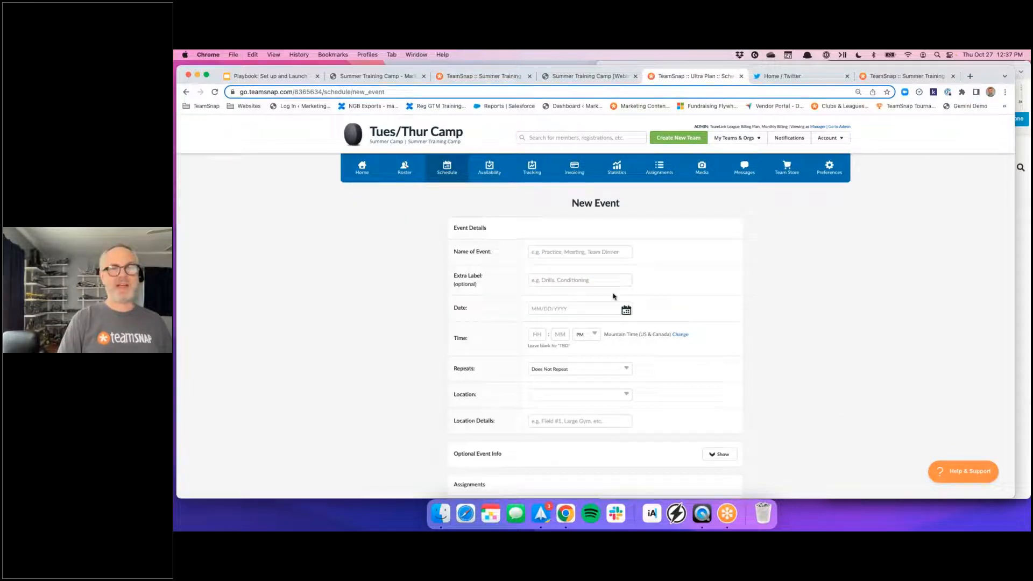
scroll(614, 296, "down", 1)
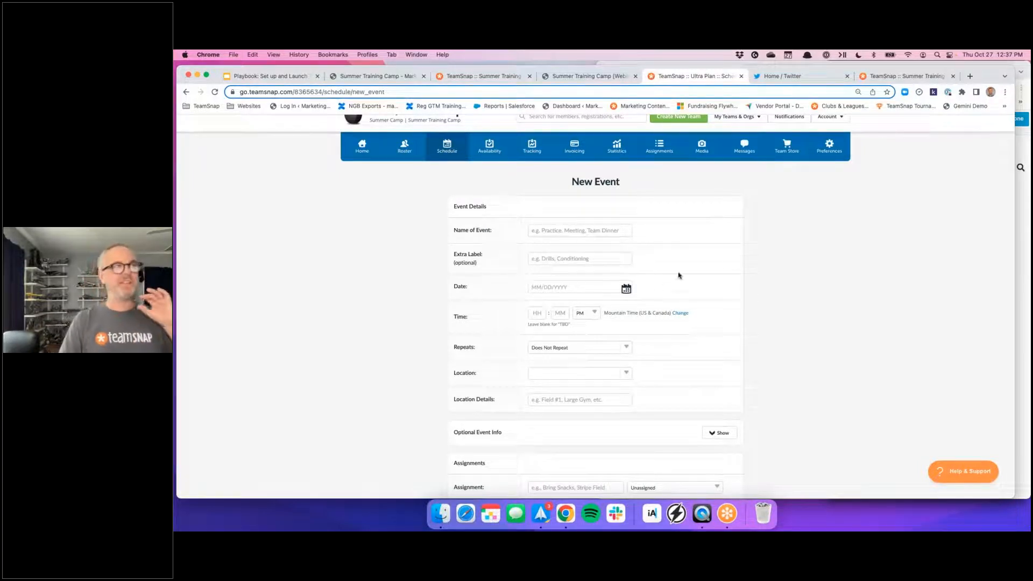
scroll(764, 299, "up", 1)
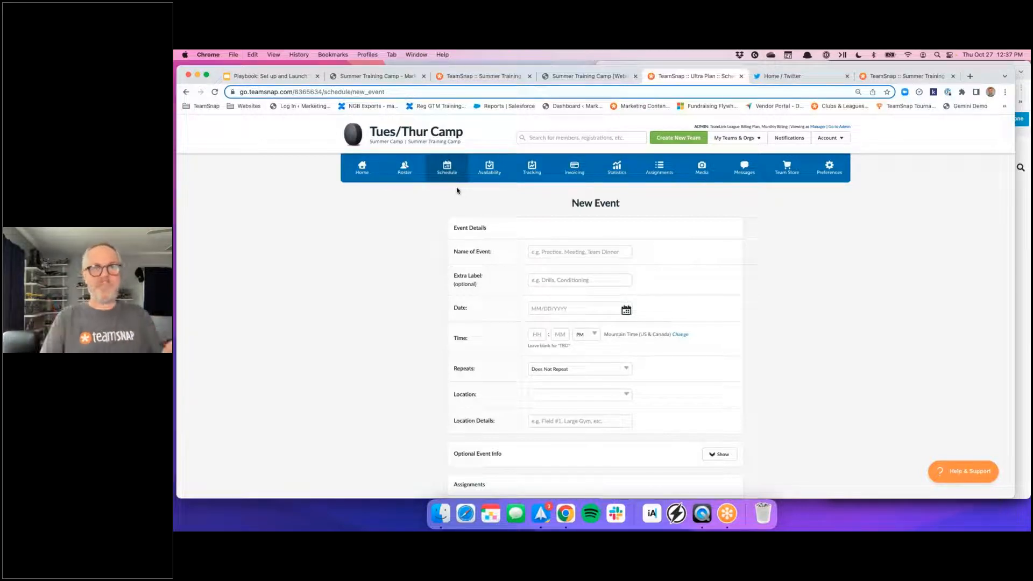
left_click(547, 257)
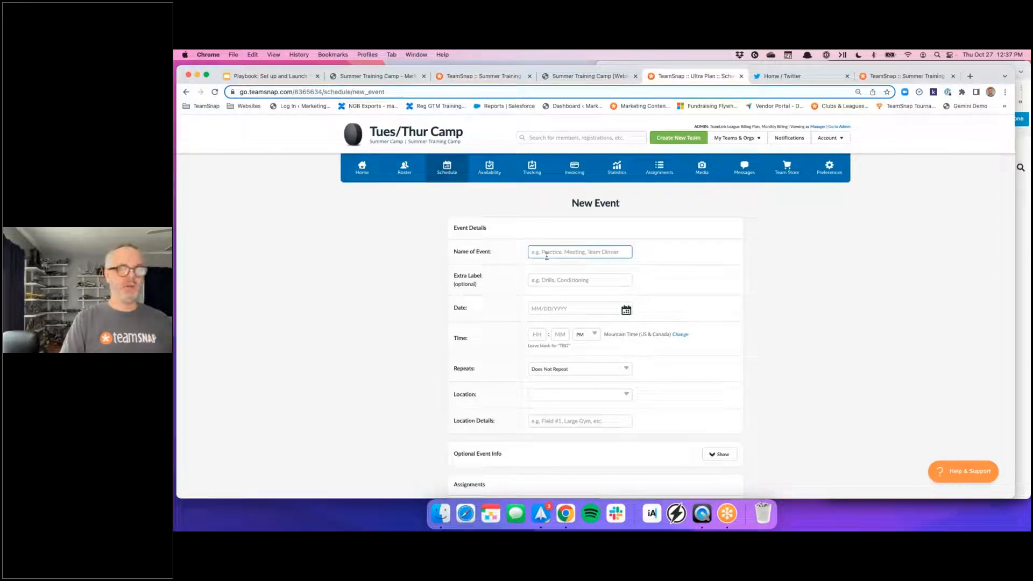
left_click(584, 214)
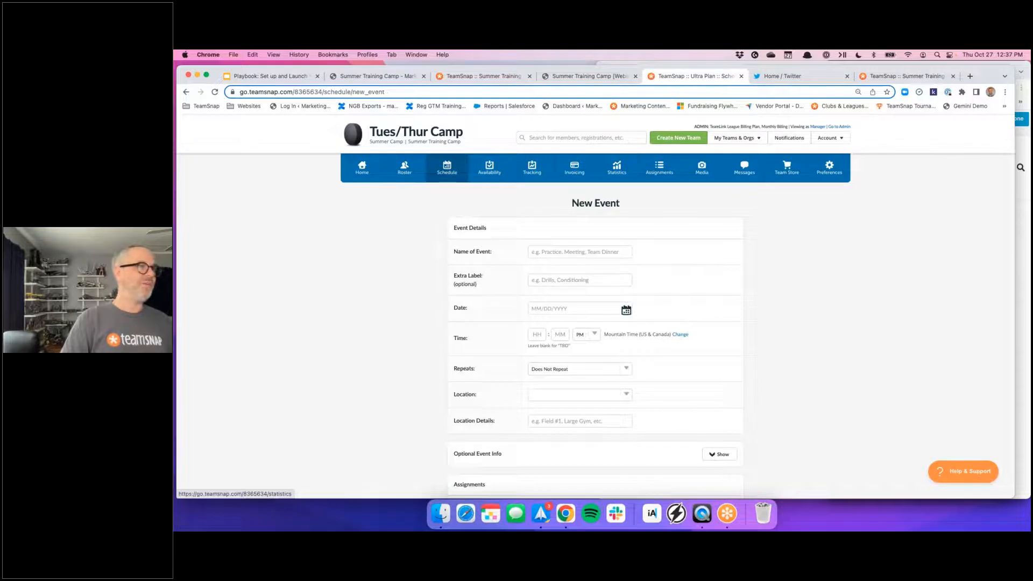
- Switch to the public Summer Training Camp page and resize its window to sit beside the webinar page editor
key("super+2")
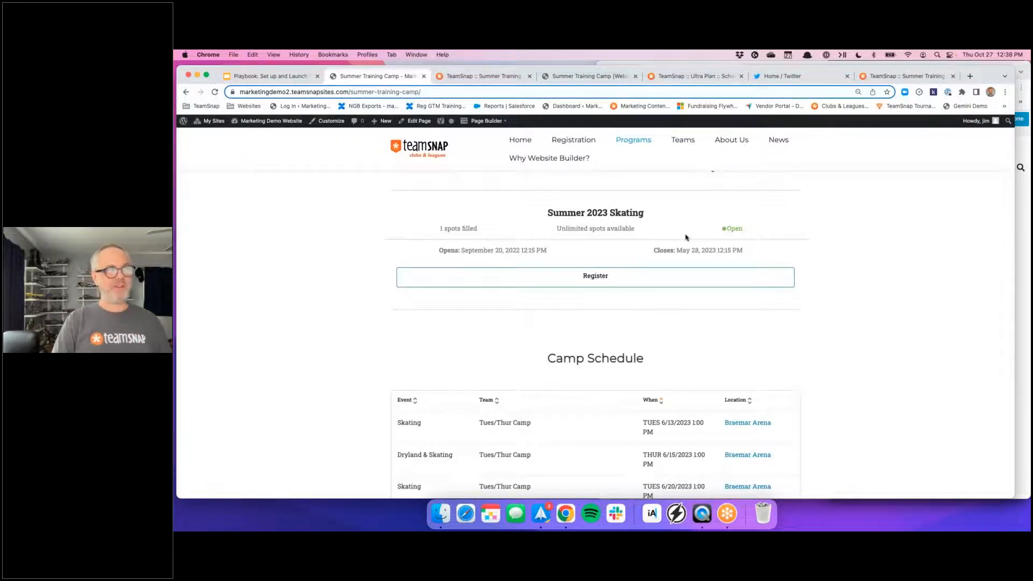
scroll(686, 237, "up", 1)
left_click_drag(993, 495, 591, 477)
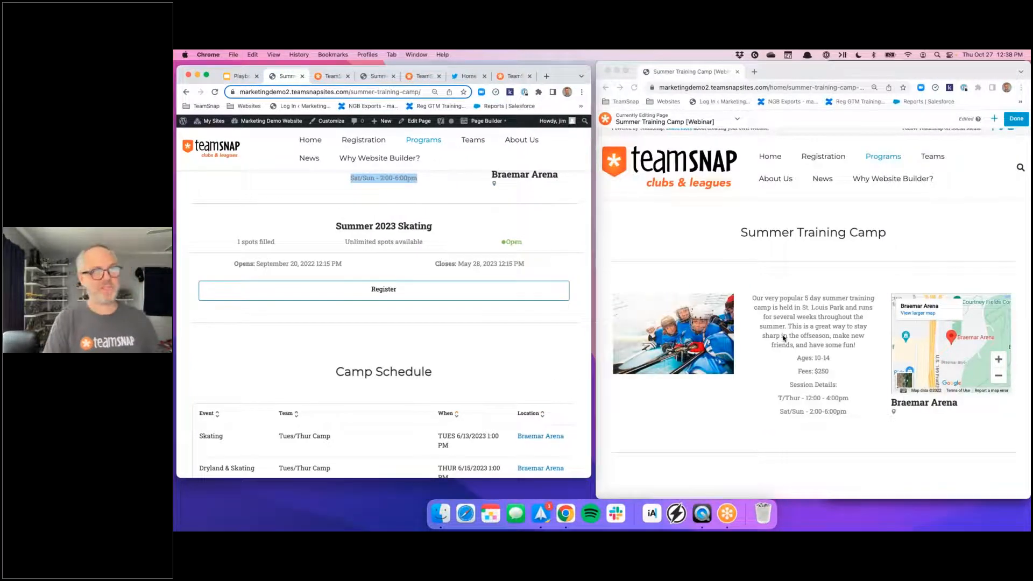
scroll(783, 335, "down", 2)
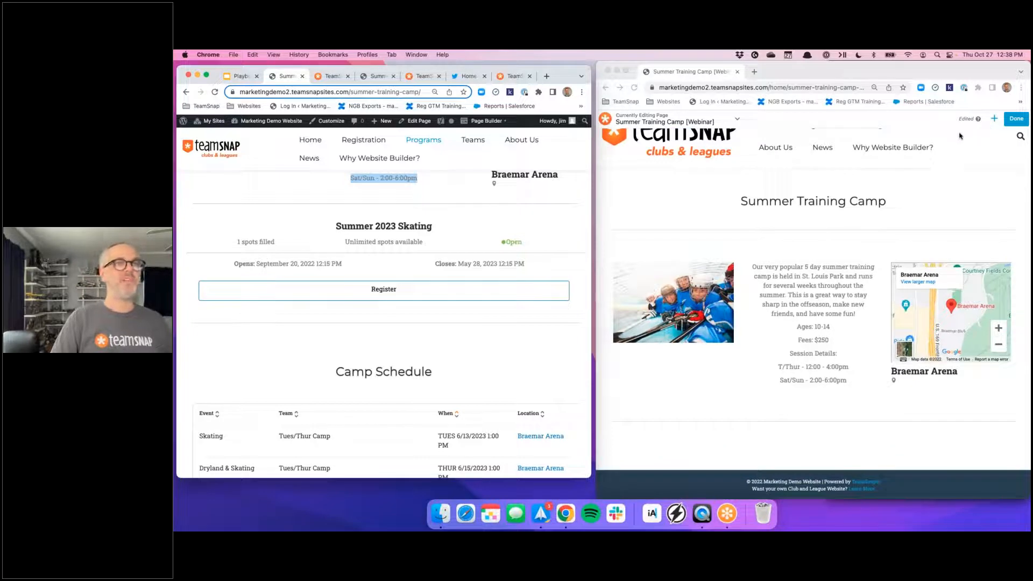
- Add a TeamSnap Registration module to the webinar page below the camp photo, description and map
left_click(995, 121)
left_click(995, 121)
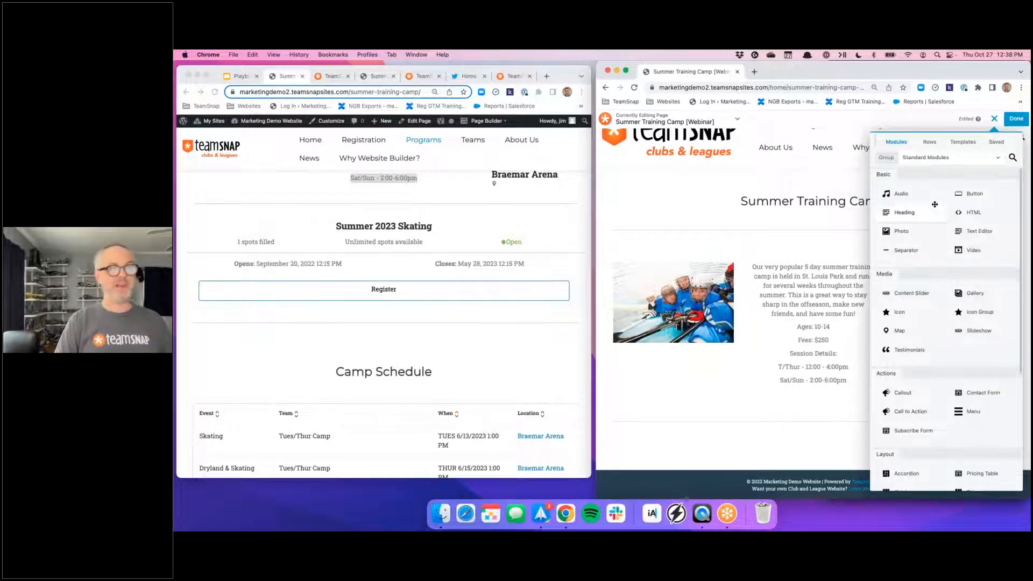
scroll(956, 323, "down", 5)
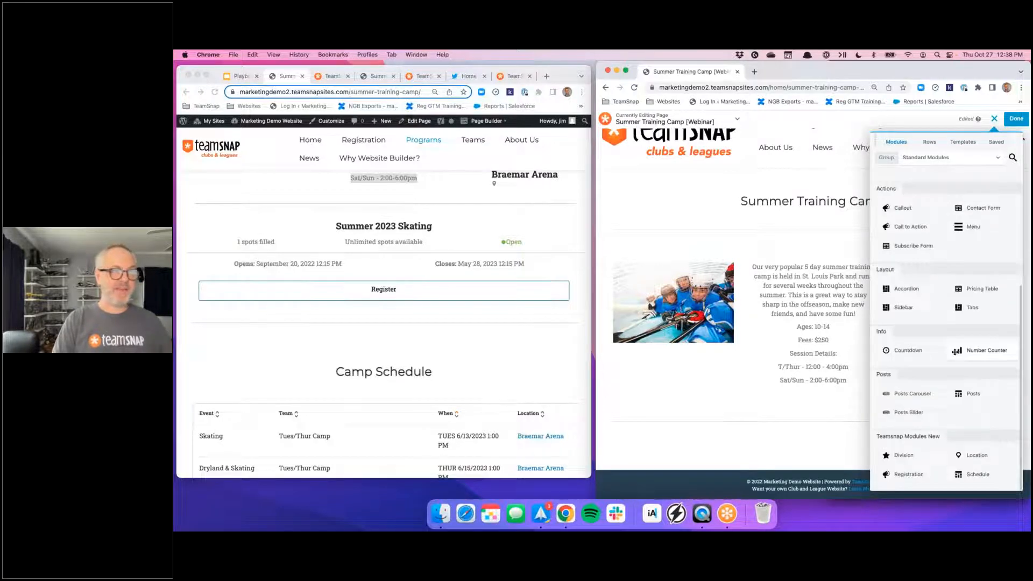
left_click_drag(909, 474, 805, 340)
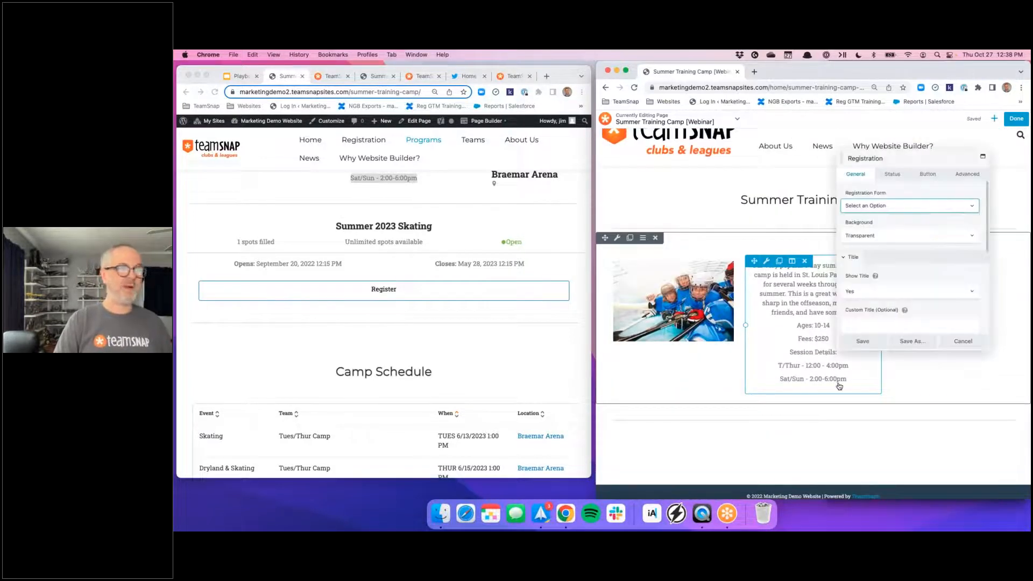
- Assign the Summer 2023 Skating registration form to the Registration module and save the module
left_click(912, 204)
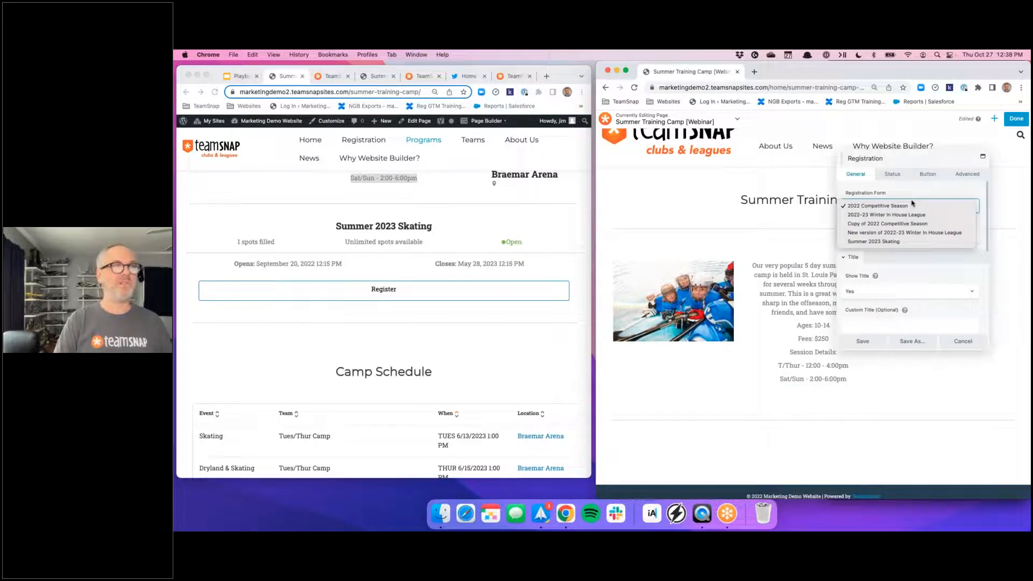
left_click(895, 243)
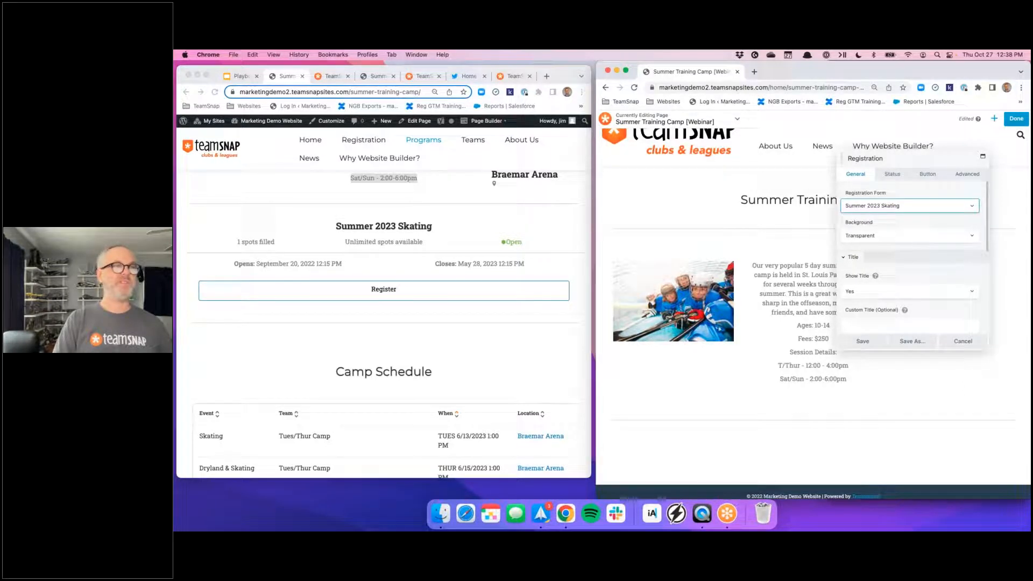
scroll(920, 271, "down", 1)
left_click(863, 341)
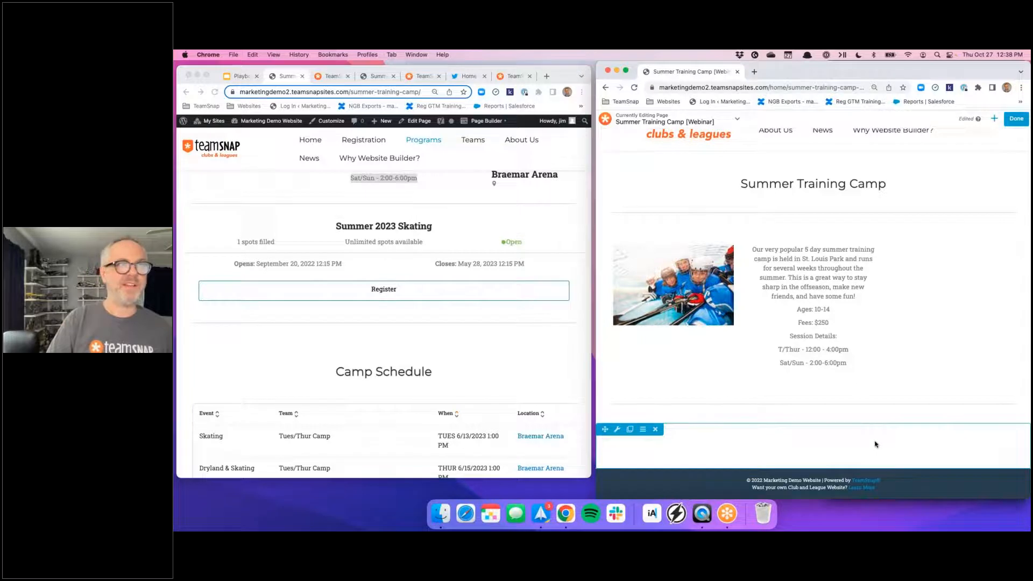
- Publish the Summer Training Camp [Webinar] page and reload it to check the registration section
left_click(1017, 119)
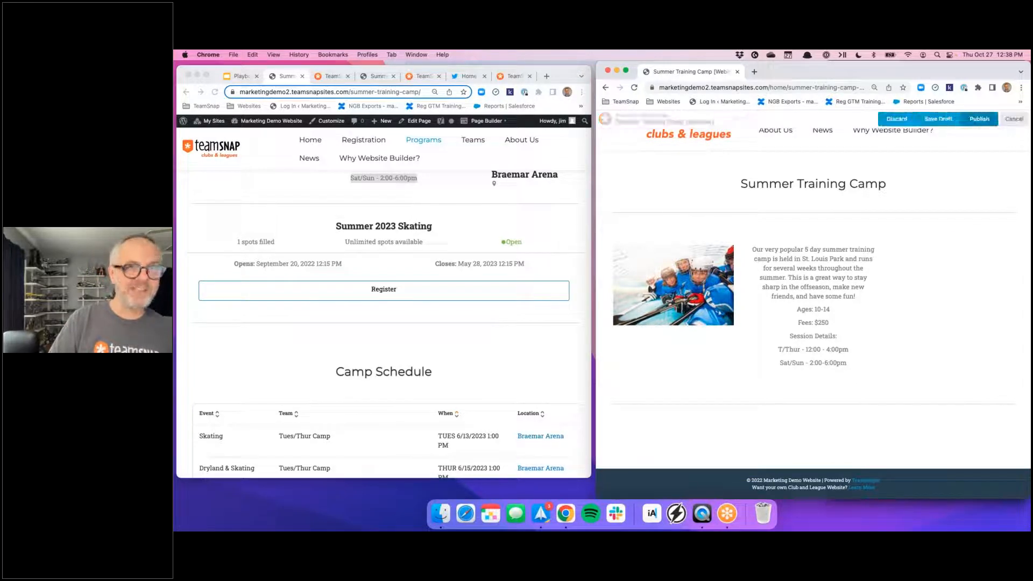
left_click(991, 120)
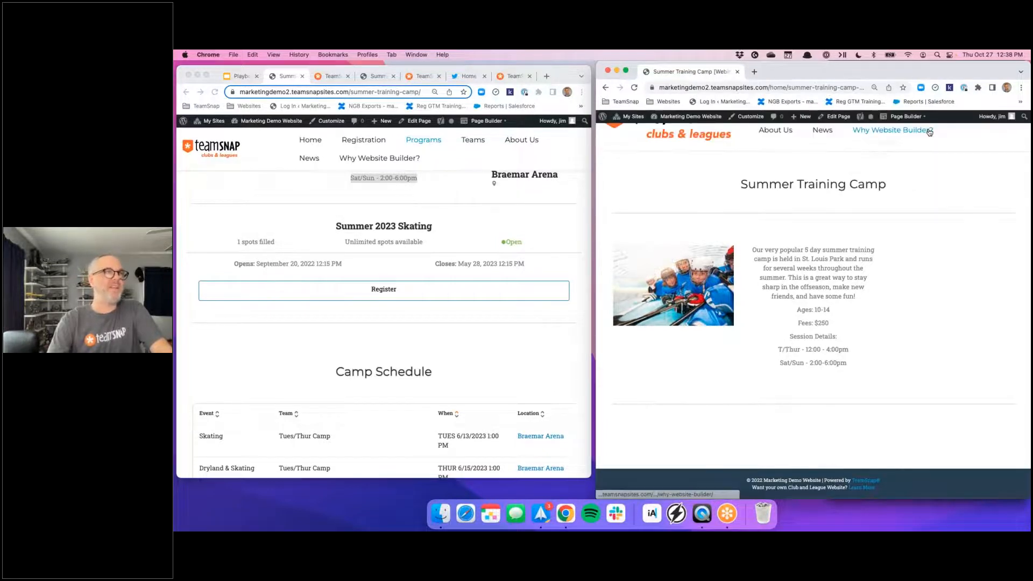
key("super+l")
key("Return")
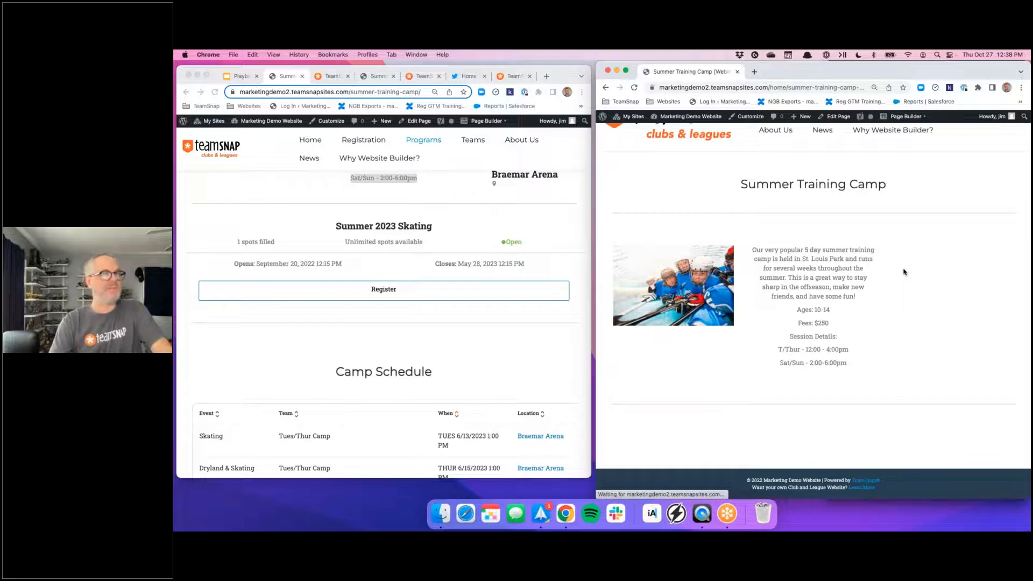
scroll(872, 293, "down", 2)
scroll(872, 293, "down", 1)
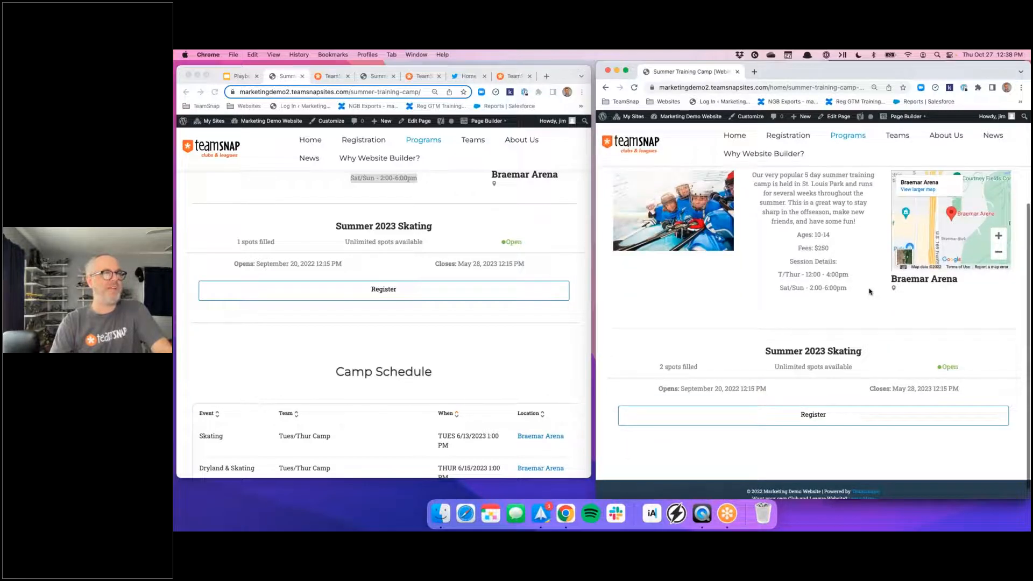
scroll(869, 291, "down", 1)
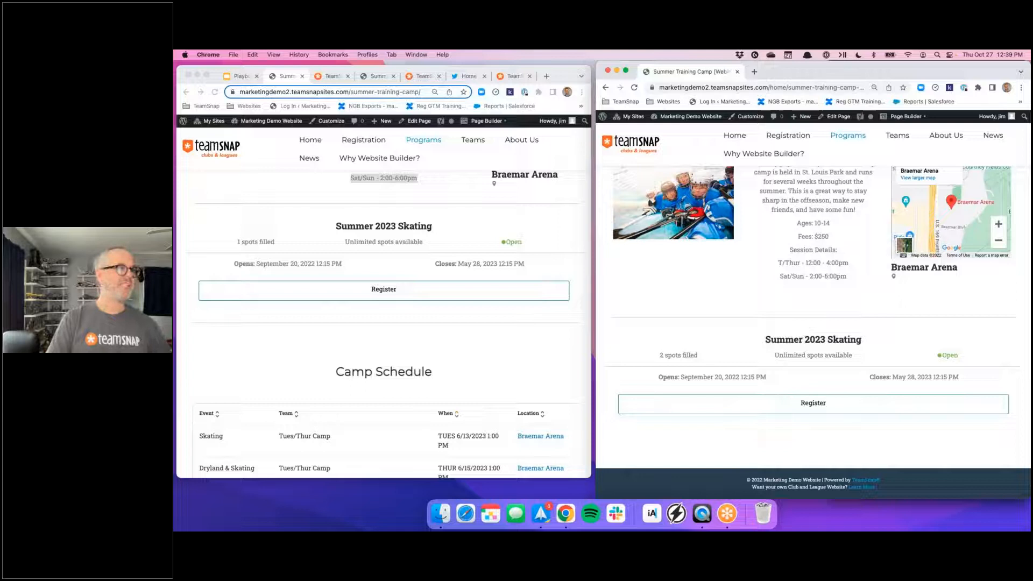
- Review the Camp Schedule table on the reference page, then reopen the webinar page in the builder and add a TeamSnap Schedule module
scroll(504, 366, "down", 2)
scroll(504, 366, "down", 3)
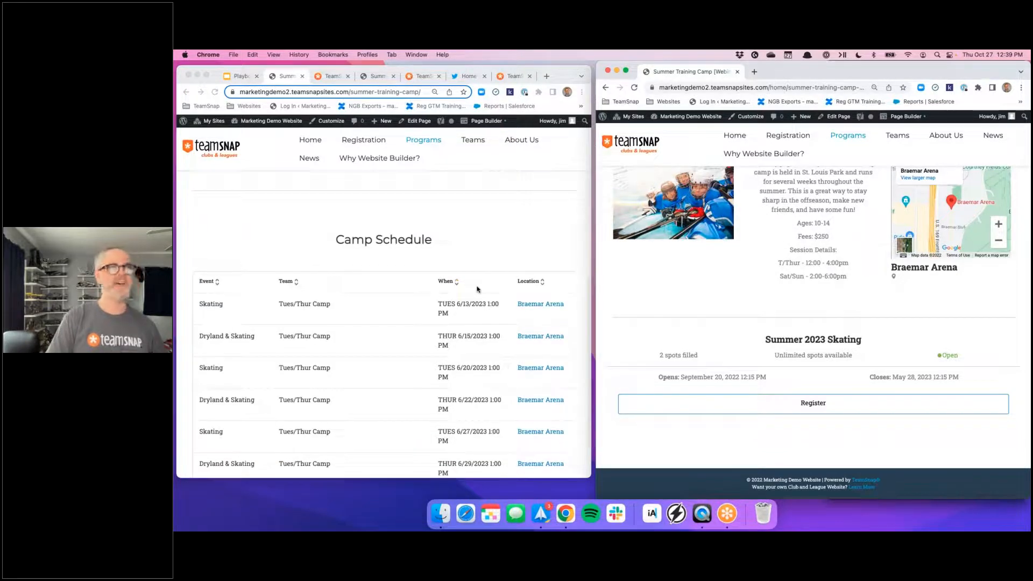
scroll(931, 217, "up", 1)
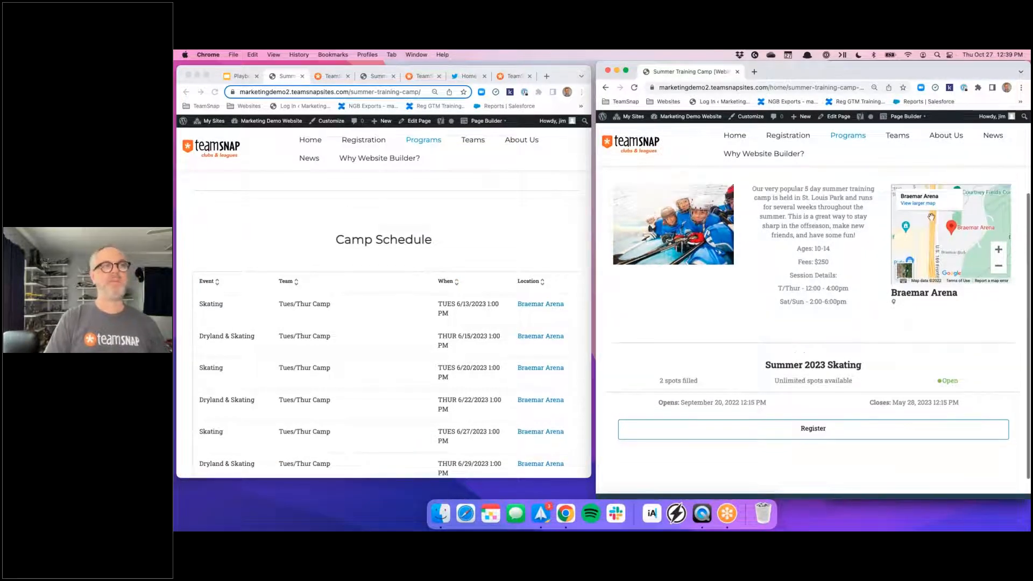
left_click(910, 120)
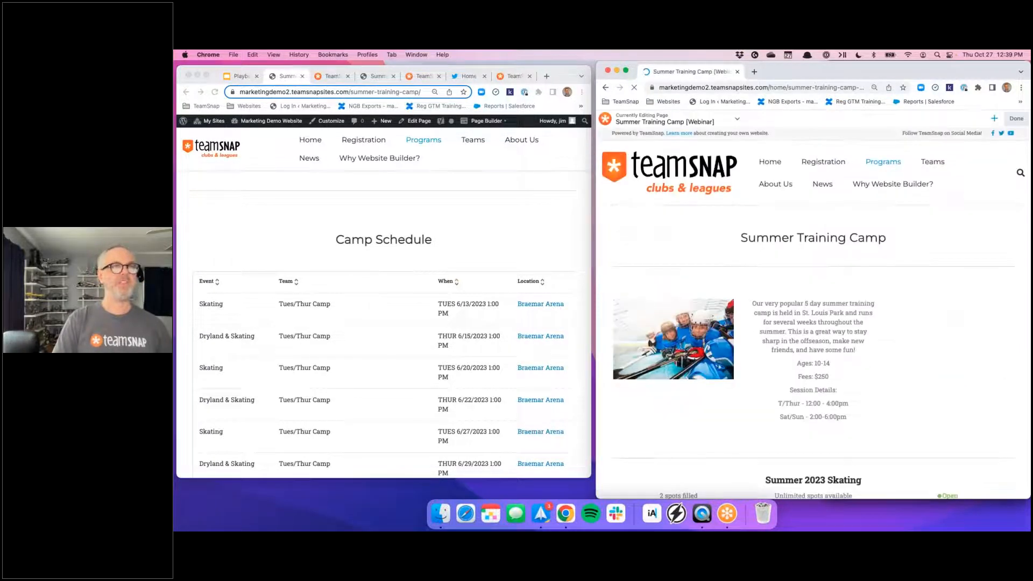
left_click(993, 119)
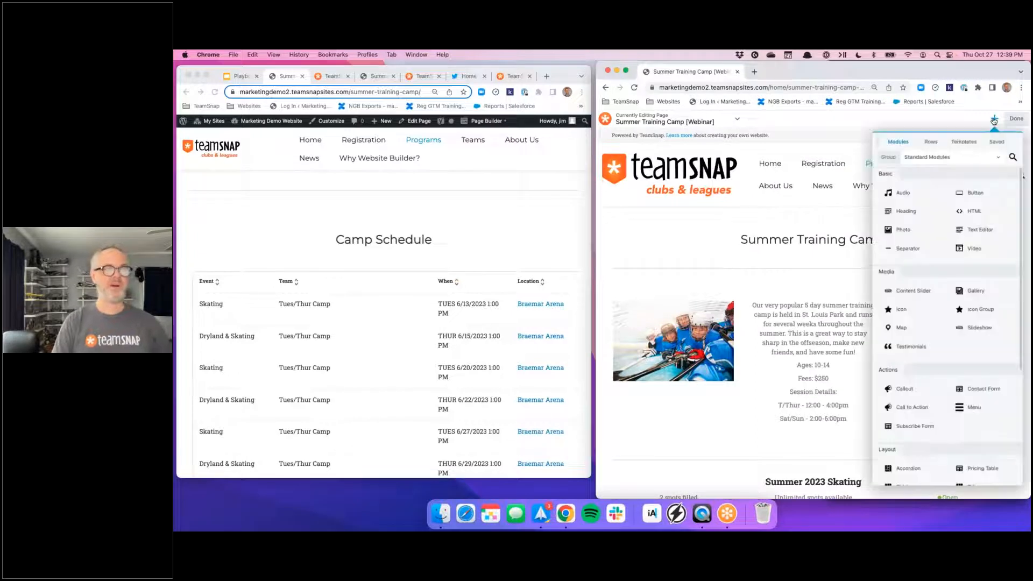
left_click_drag(974, 474, 813, 449)
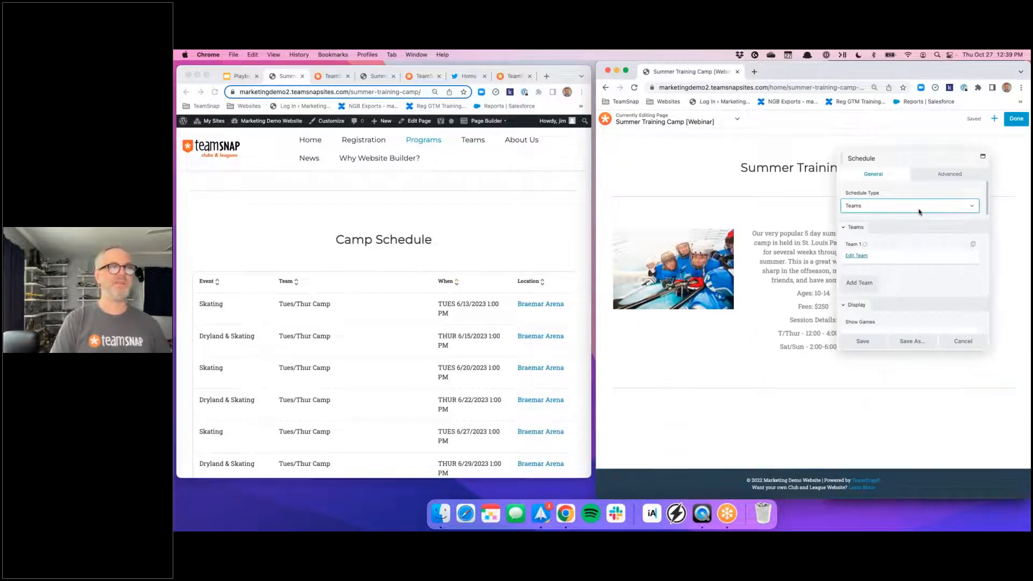
- Keep the Schedule module's type as Teams, assign the Tues/Thur Camp team to it, and save the module
left_click(920, 211)
left_click(884, 207)
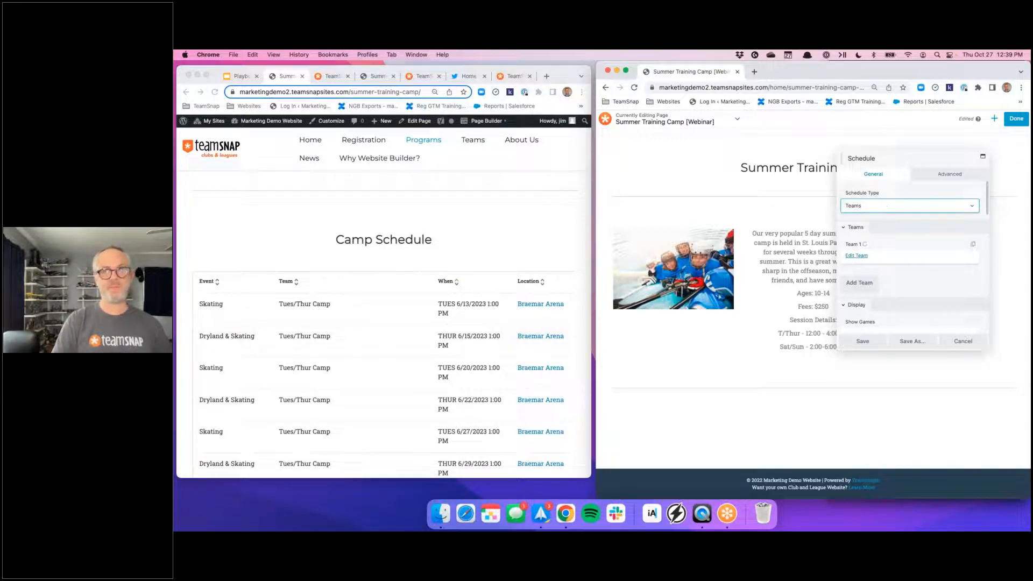
left_click(856, 256)
left_click(909, 193)
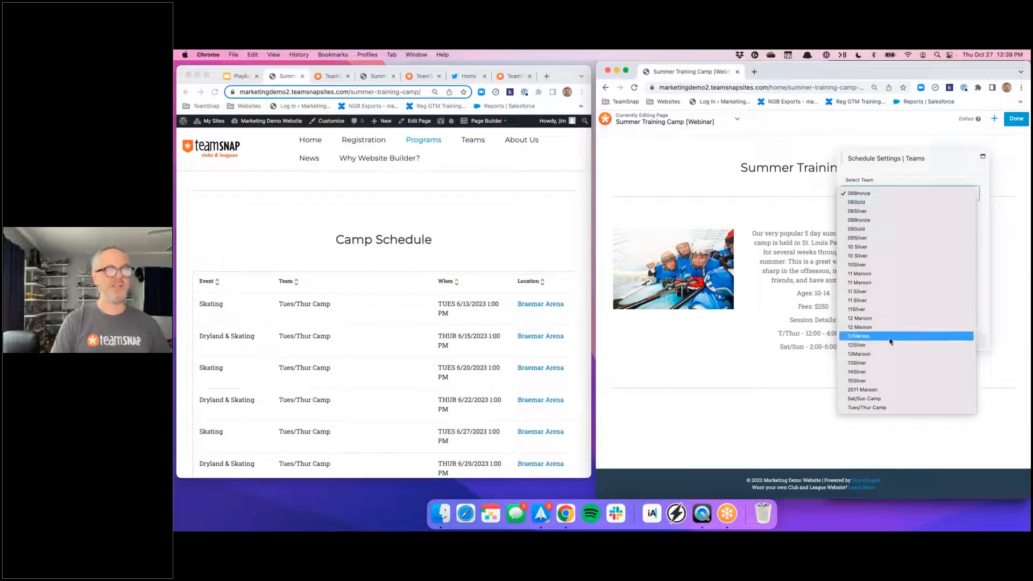
left_click(862, 408)
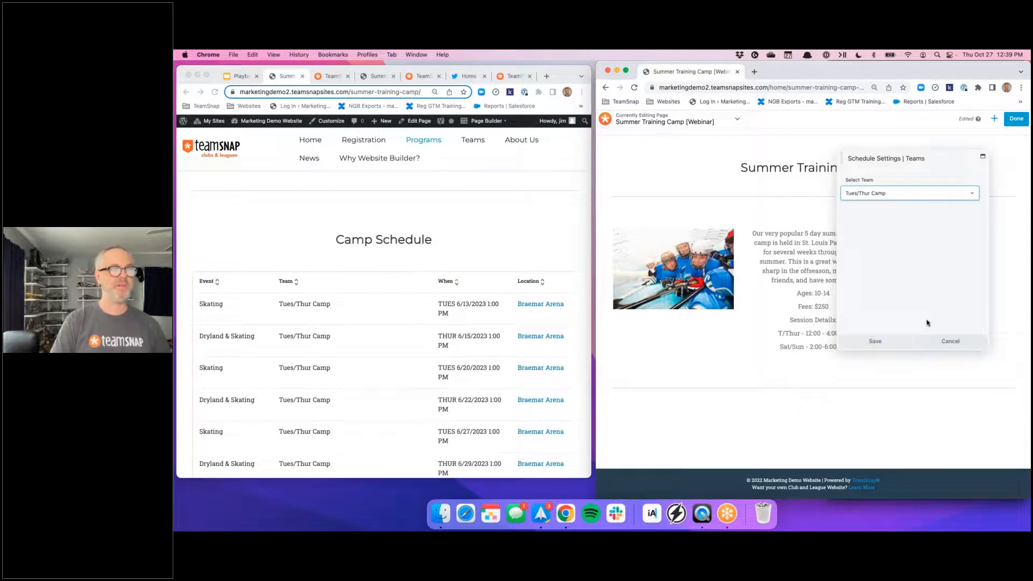
left_click(875, 341)
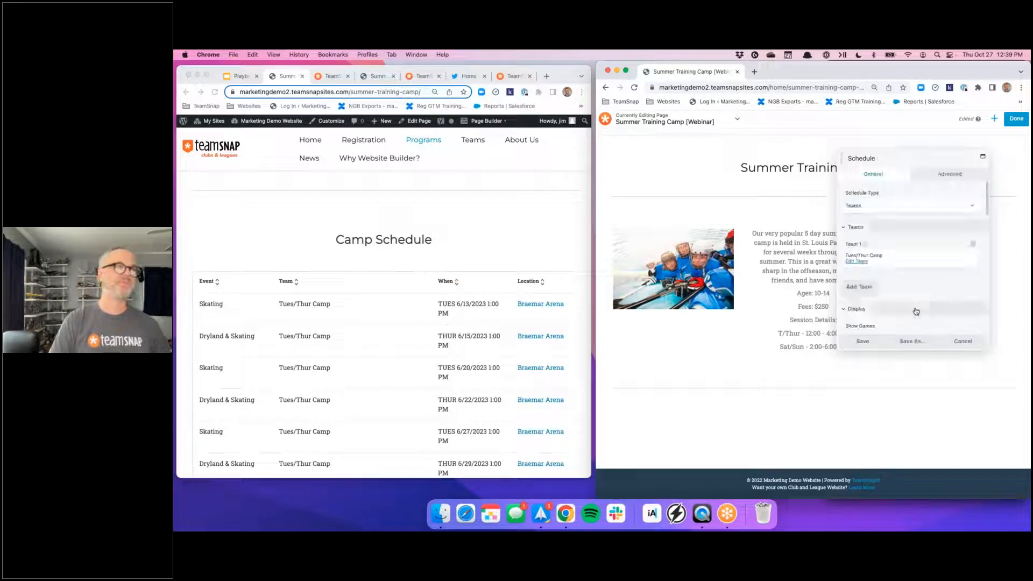
left_click(864, 341)
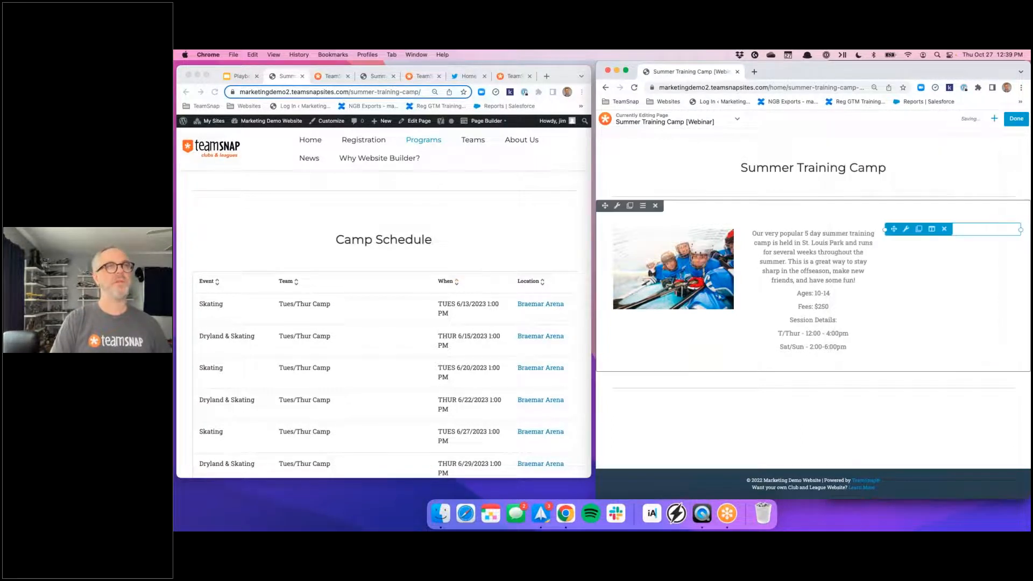
- Publish the Summer Training Camp [Webinar] page and reload it with the new schedule section
left_click(1016, 119)
left_click(979, 118)
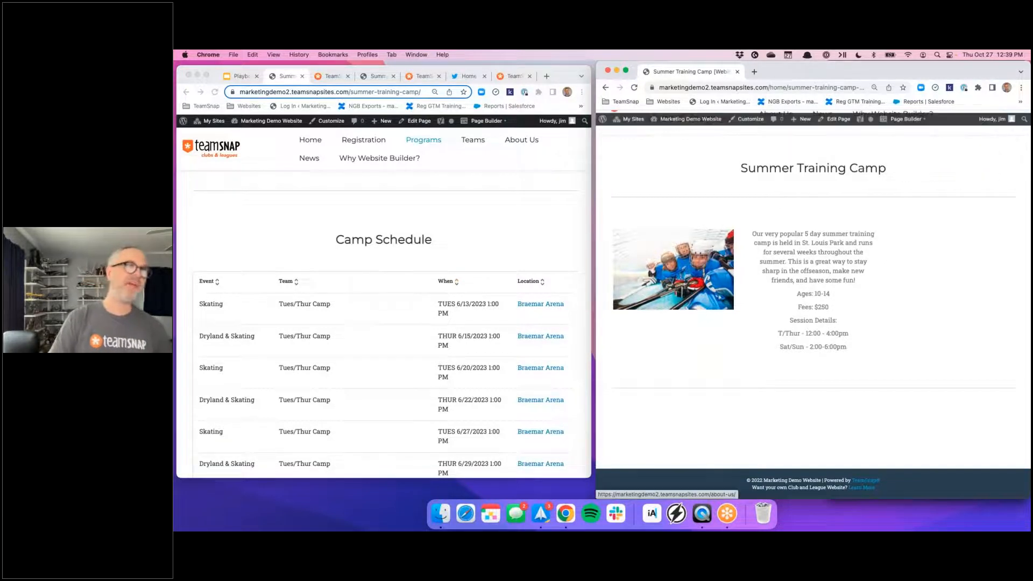
left_click(839, 88)
key("Return")
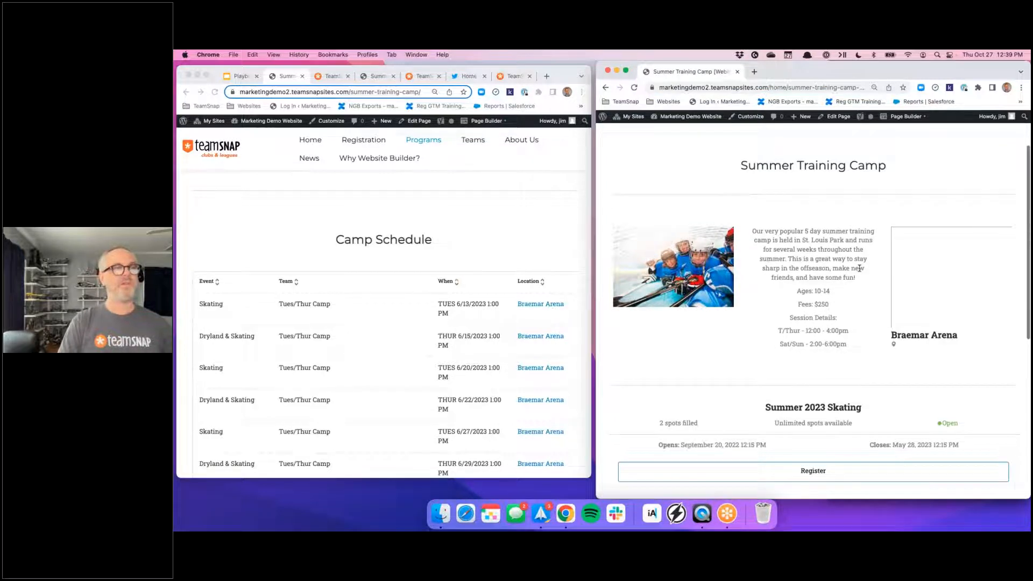
- Compare the published webinar page with the reference page from the camp details down to the schedule table columns
scroll(863, 267, "up", 10)
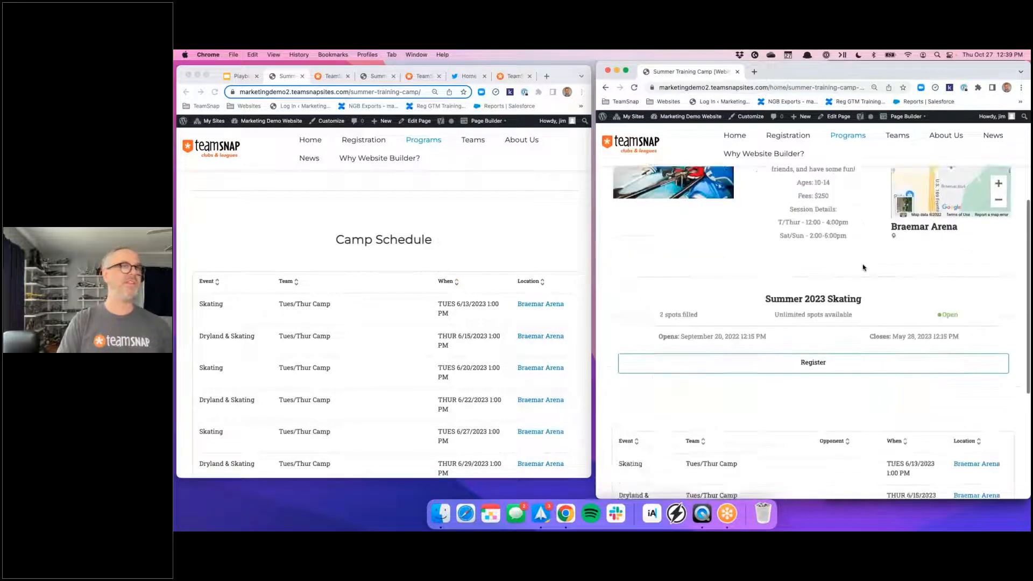
scroll(552, 253, "up", 6)
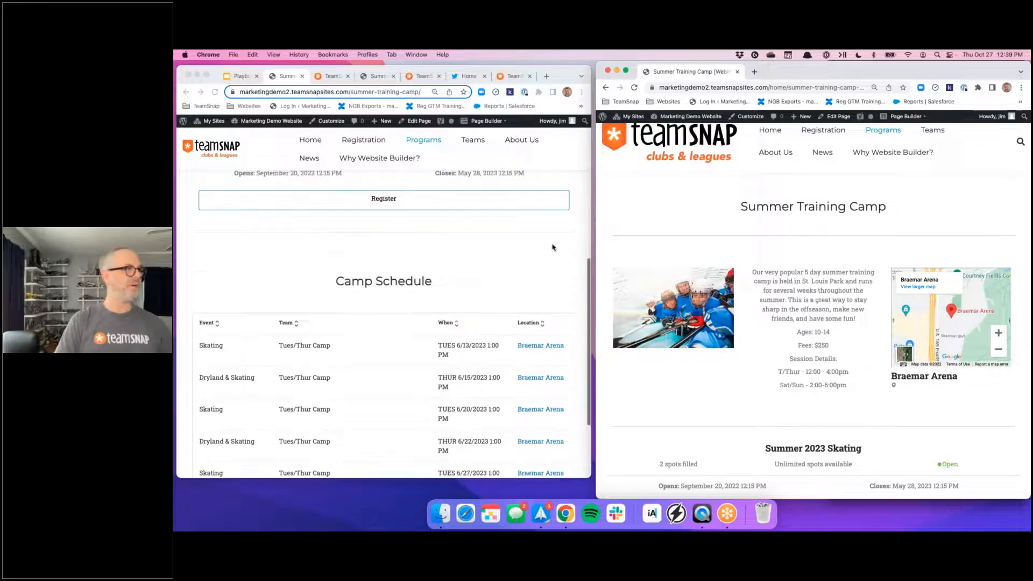
scroll(553, 247, "up", 3)
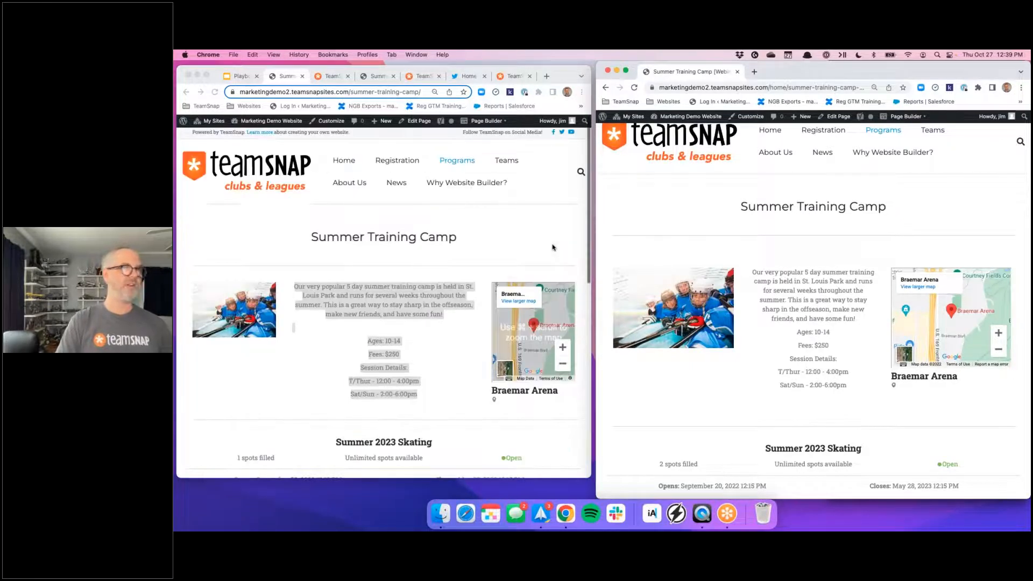
left_click(553, 247)
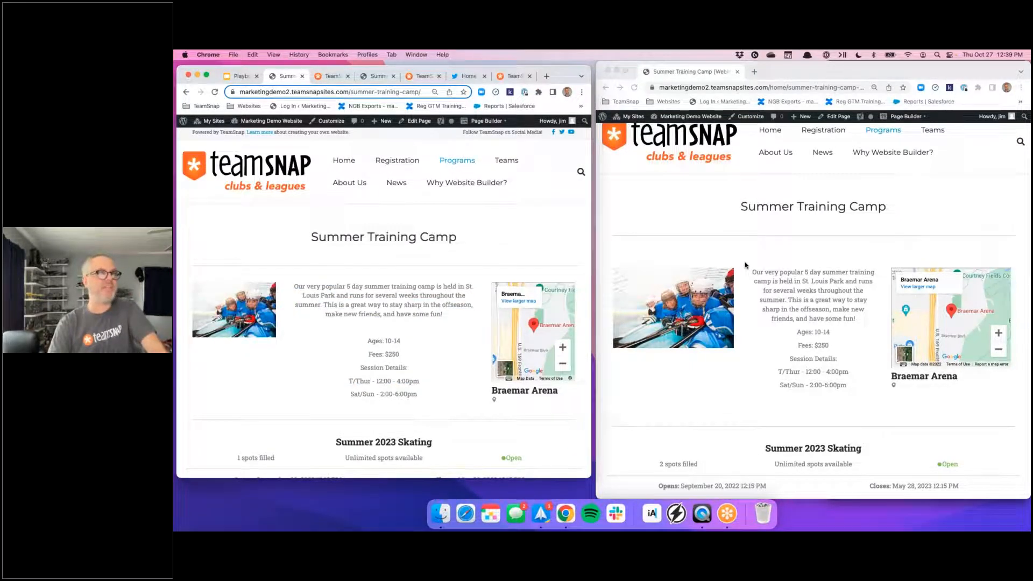
scroll(747, 277, "down", 5)
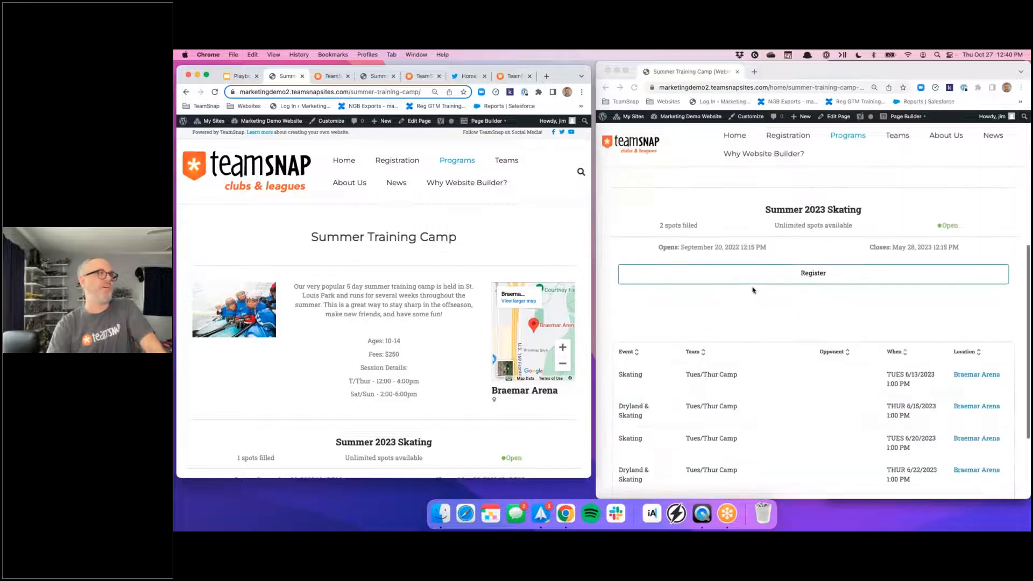
scroll(752, 290, "down", 3)
scroll(525, 251, "down", 5)
scroll(525, 251, "down", 4)
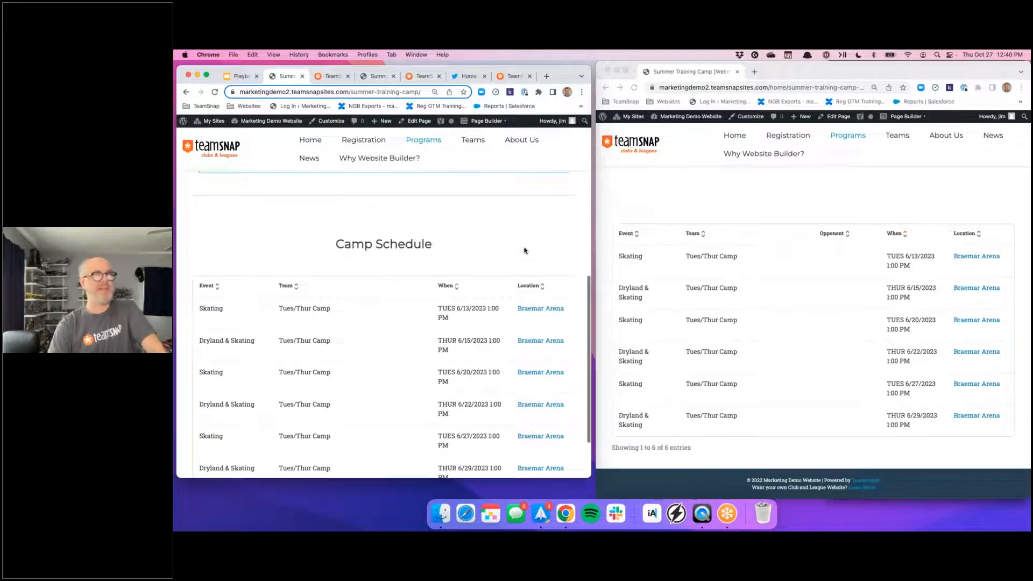
scroll(508, 250, "up", 1)
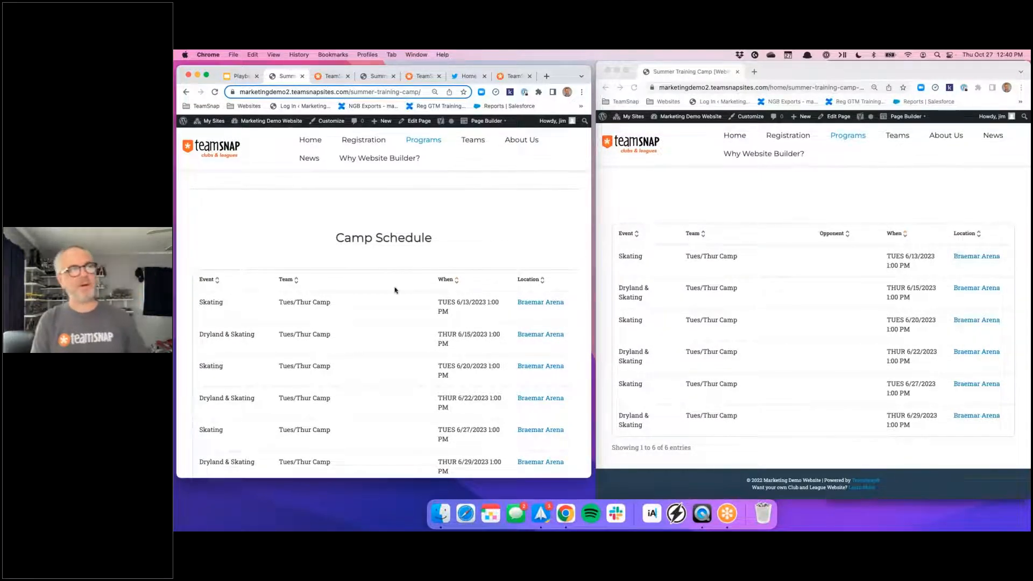
- Reopen the webinar page in the builder, set the Schedule module's Show Away Team Column to No, and save it
left_click(915, 180)
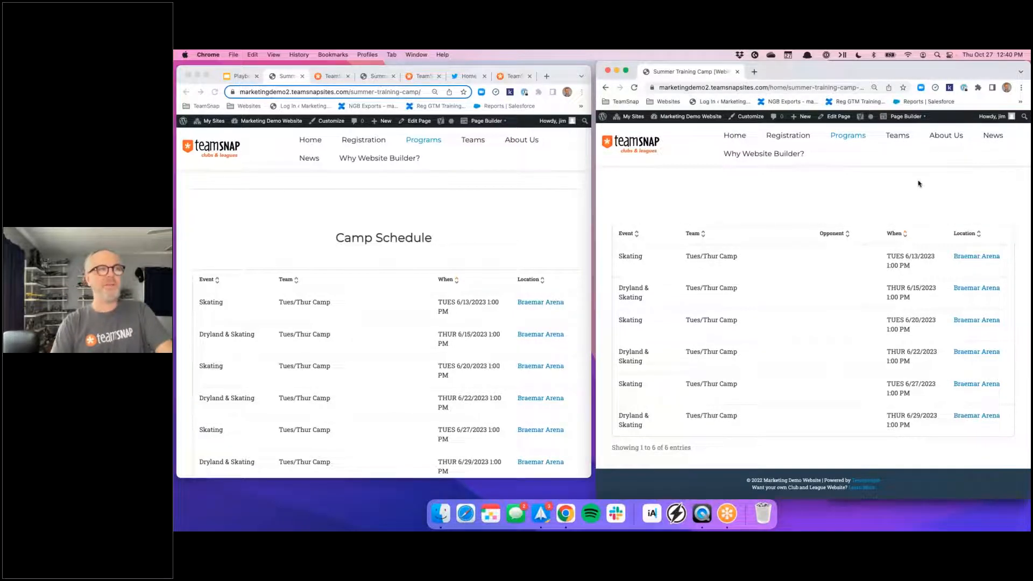
left_click(909, 117)
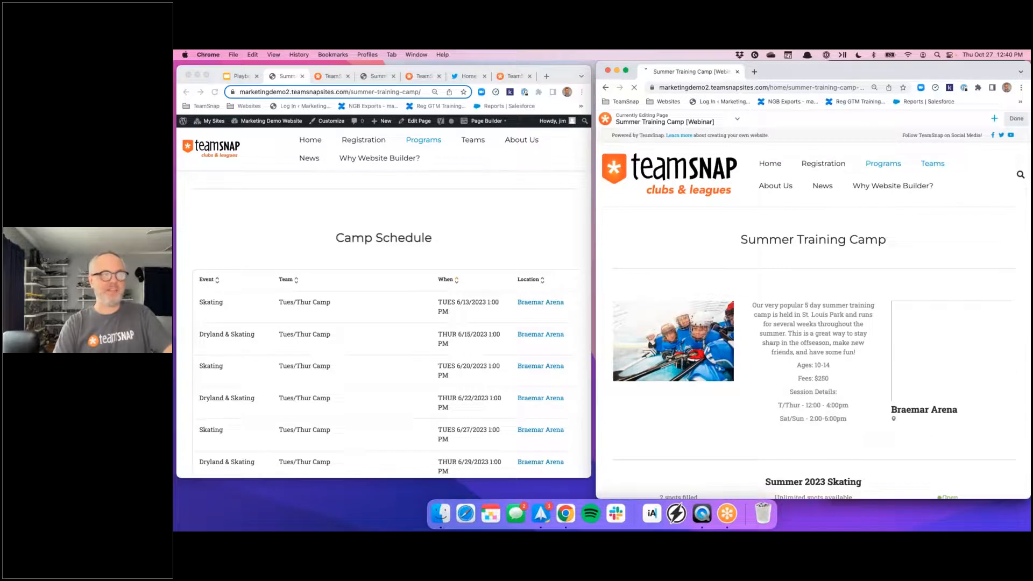
scroll(792, 327, "down", 5)
scroll(792, 327, "down", 2)
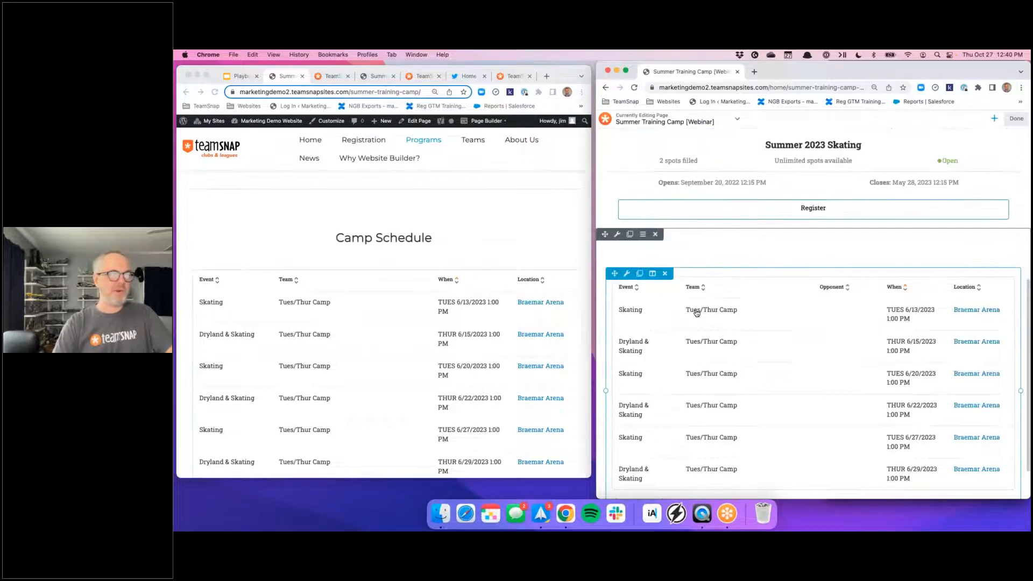
left_click(696, 313)
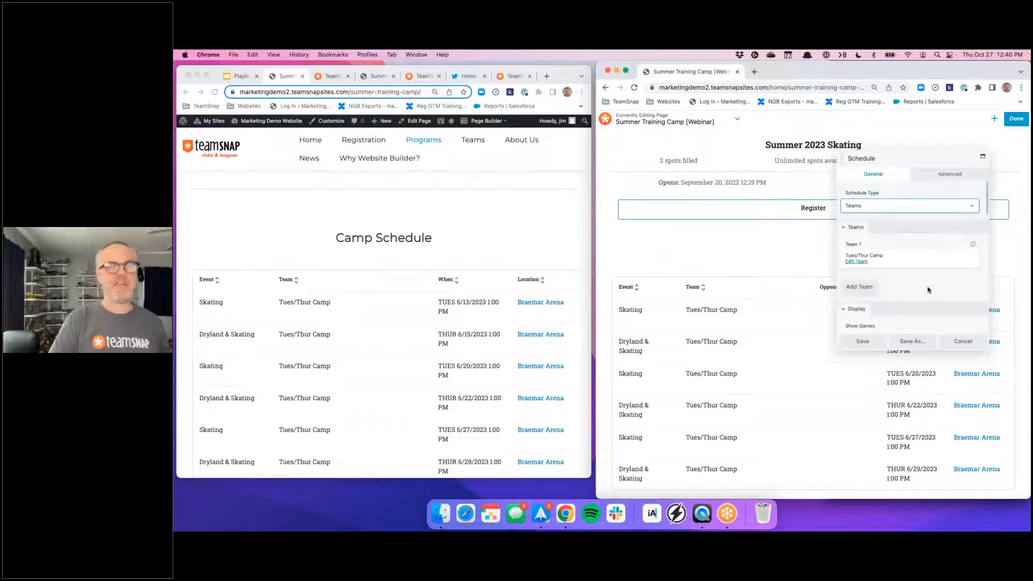
scroll(927, 290, "down", 2)
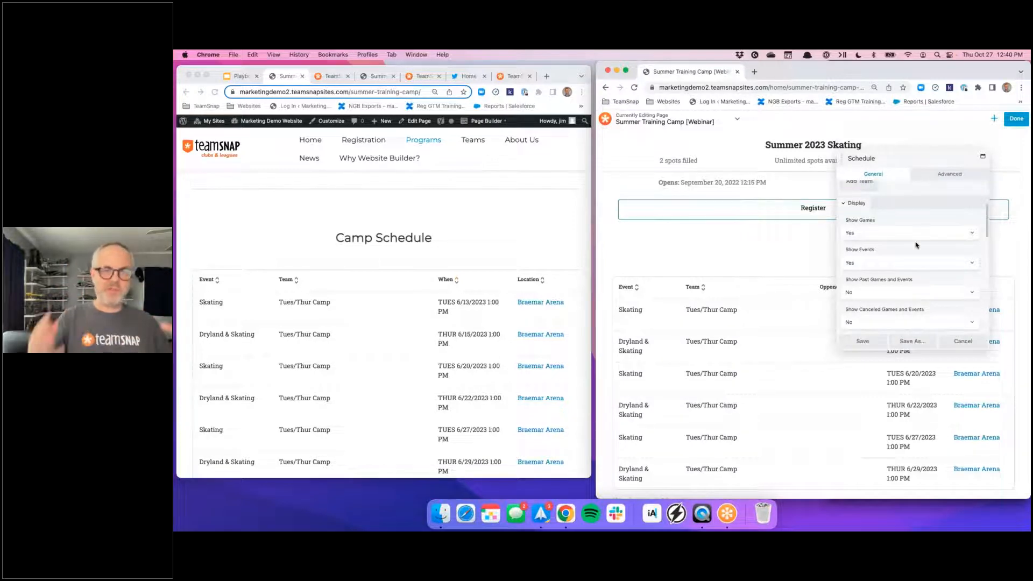
scroll(920, 257, "down", 4)
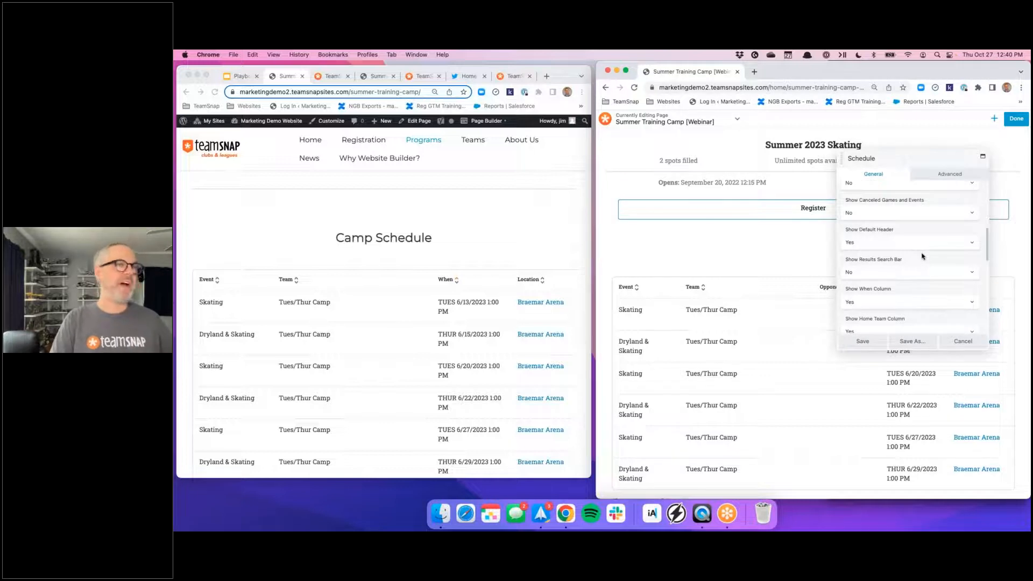
scroll(921, 257, "down", 4)
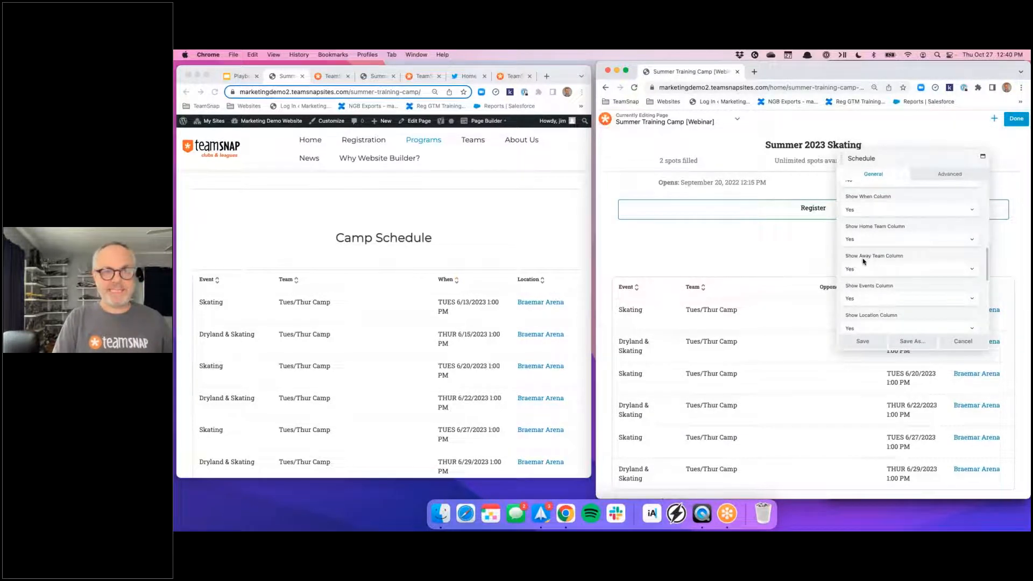
left_click(889, 268)
left_click(889, 269)
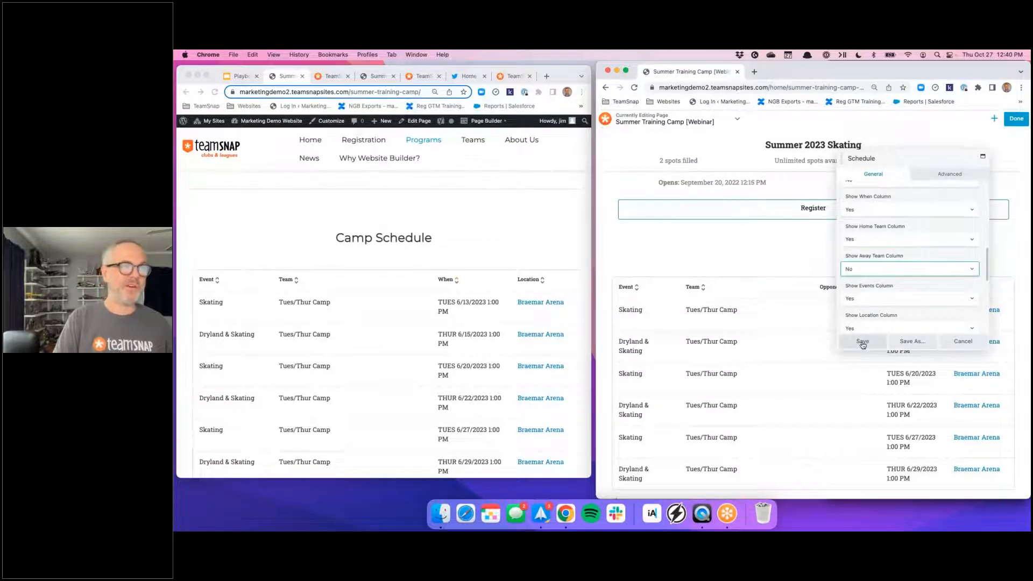
left_click(863, 341)
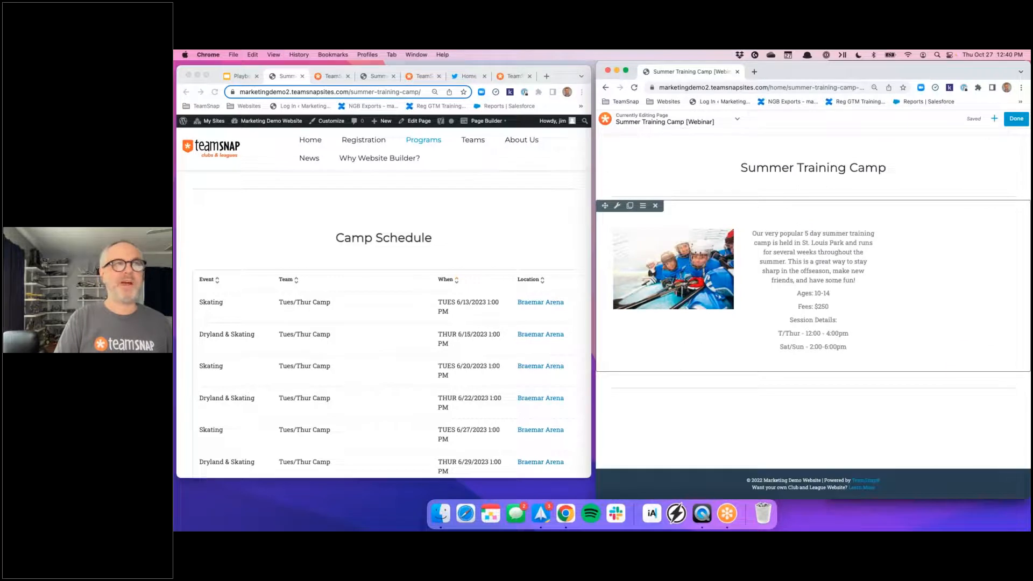
- Publish the webinar page again and check the schedule table and the sections above it
left_click(1016, 118)
left_click(980, 119)
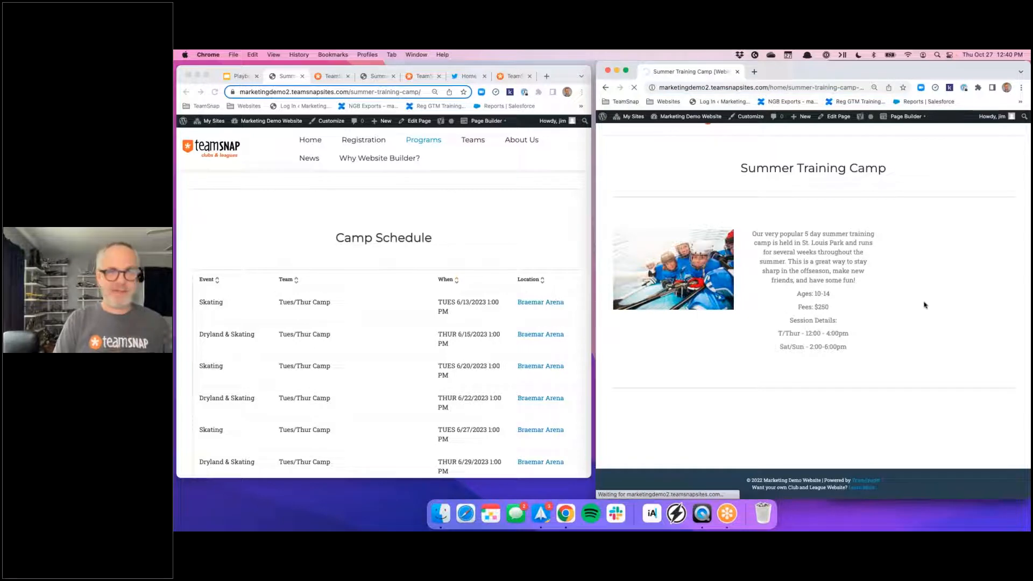
scroll(927, 308, "down", 10)
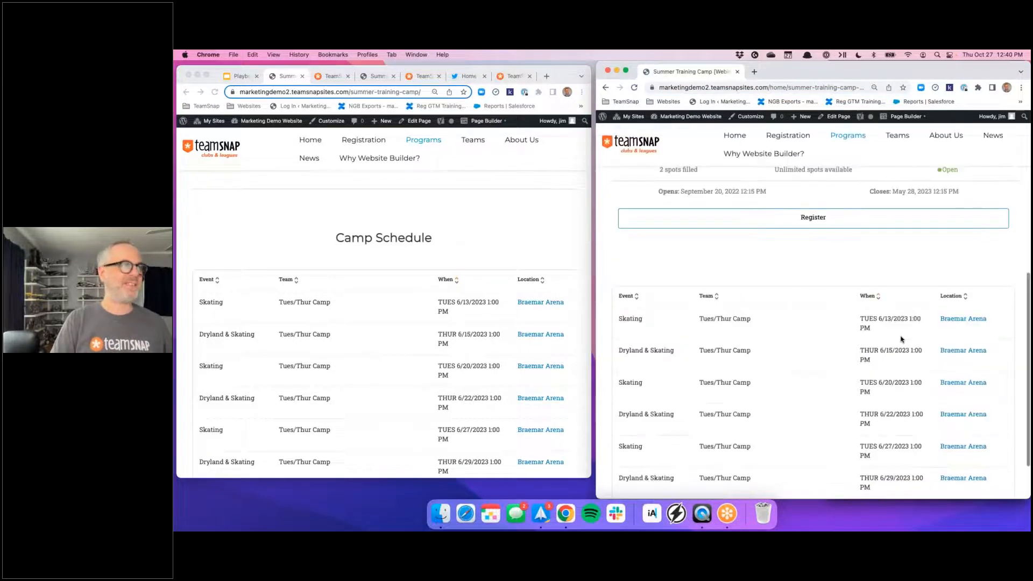
scroll(904, 337, "up", 3)
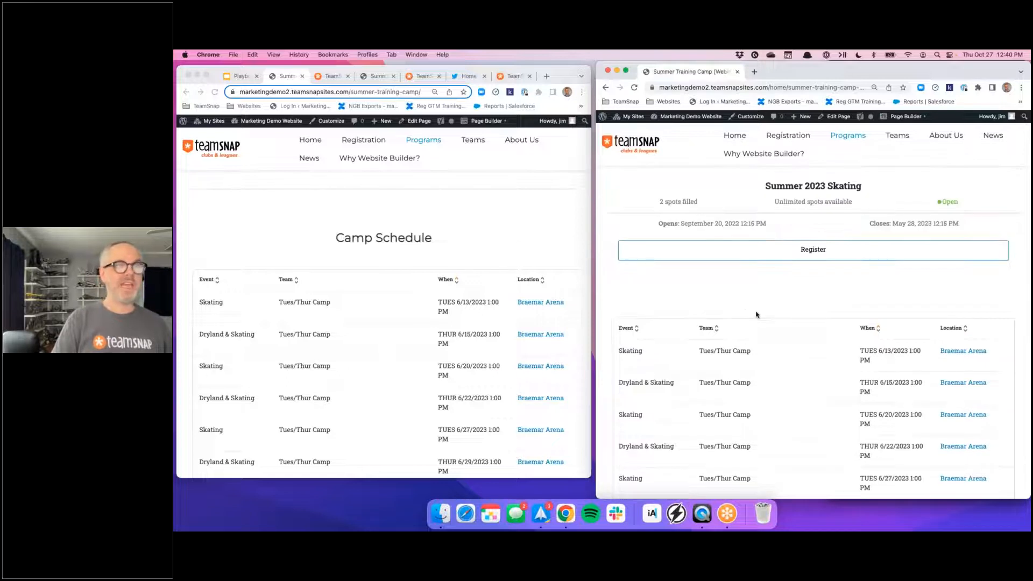
scroll(756, 315, "up", 3)
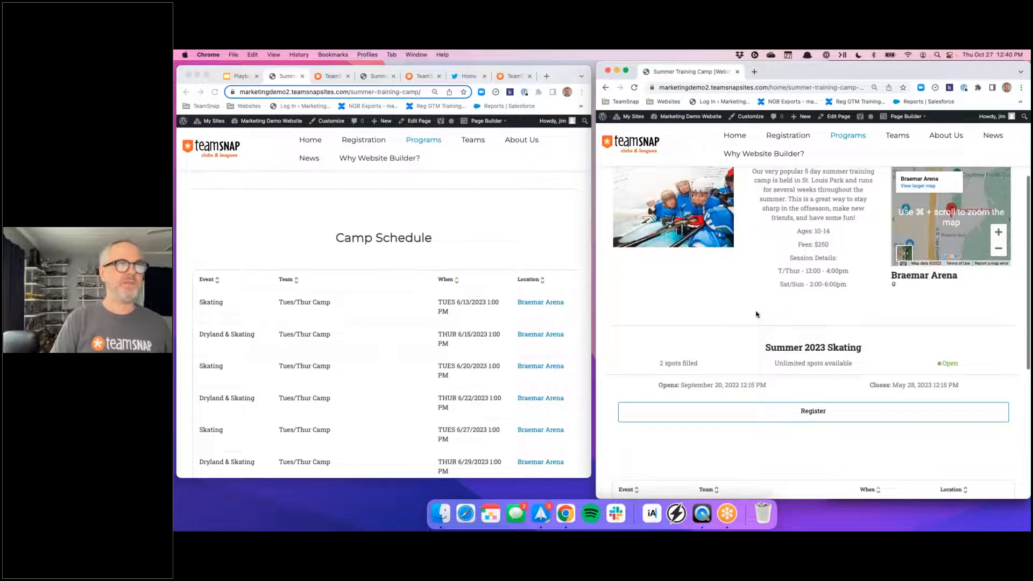
scroll(756, 315, "up", 5)
scroll(883, 212, "down", 5)
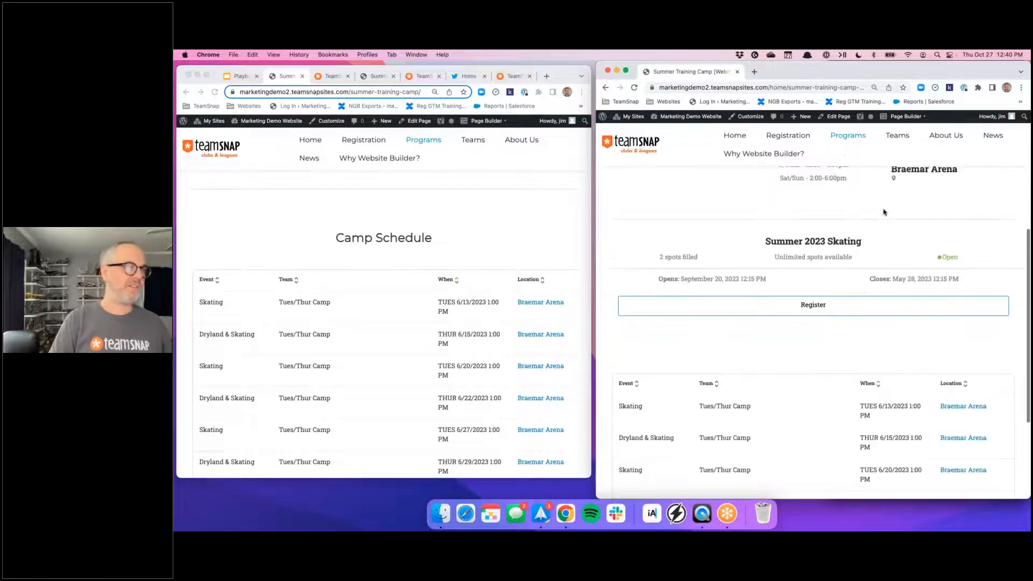
- Reopen the webinar page in the builder and enter "Camp Schedule" in the empty text module above the schedule table
left_click(919, 120)
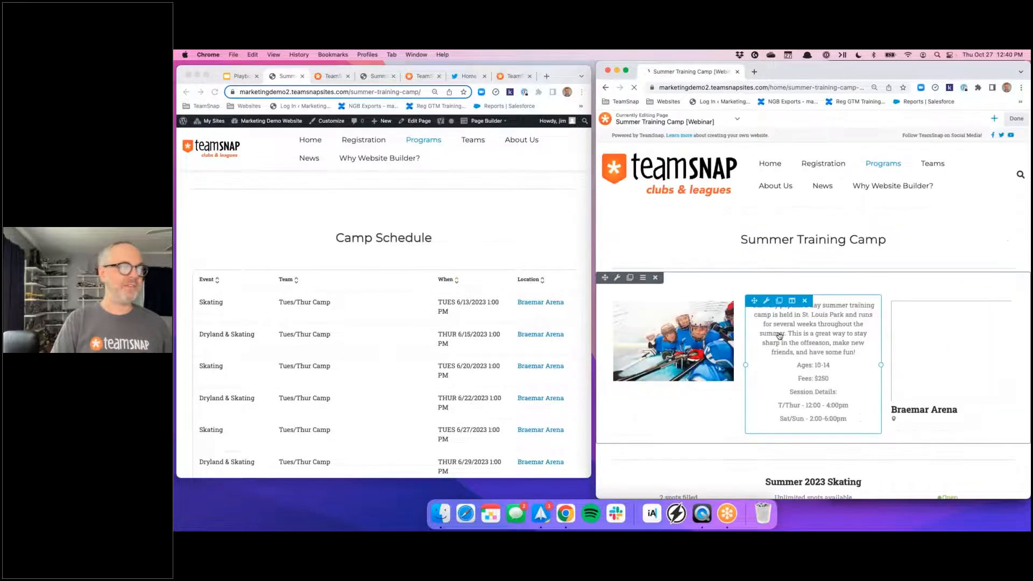
scroll(779, 336, "down", 5)
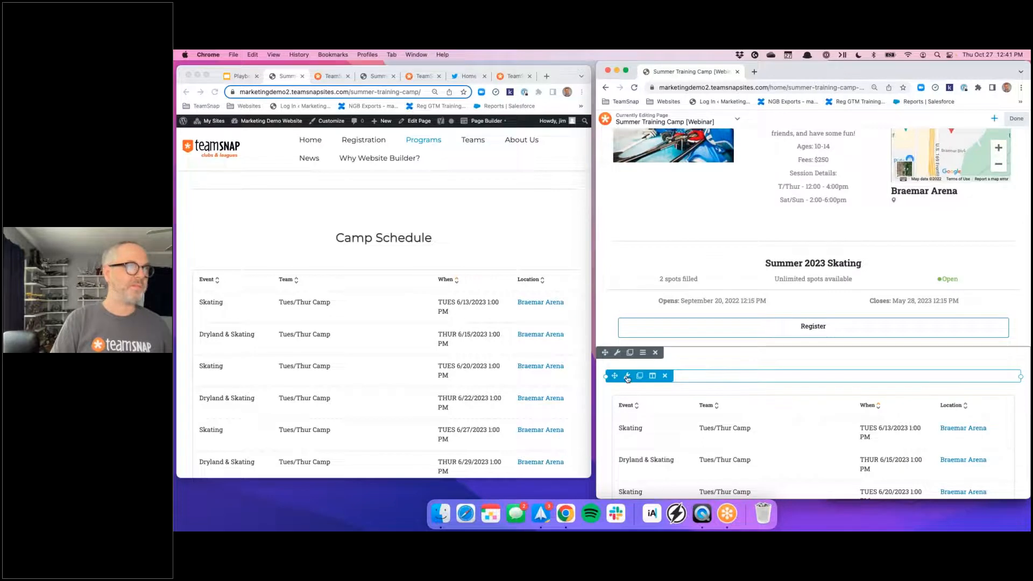
left_click(627, 376)
type("Camp Schedule")
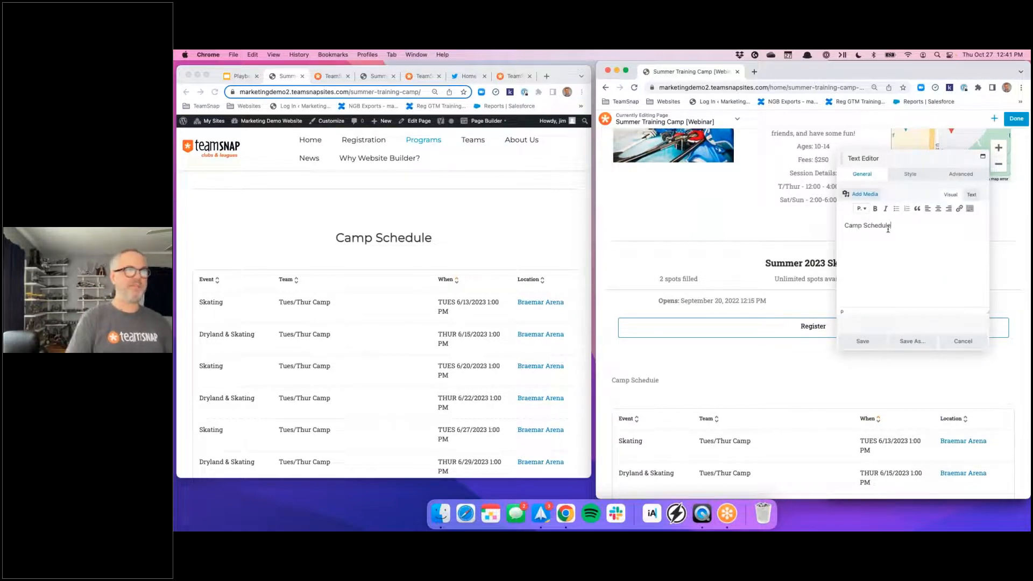
- Format the Camp Schedule text as a centered Heading 2, save the text module, and look over the page
left_click_drag(894, 226, 845, 222)
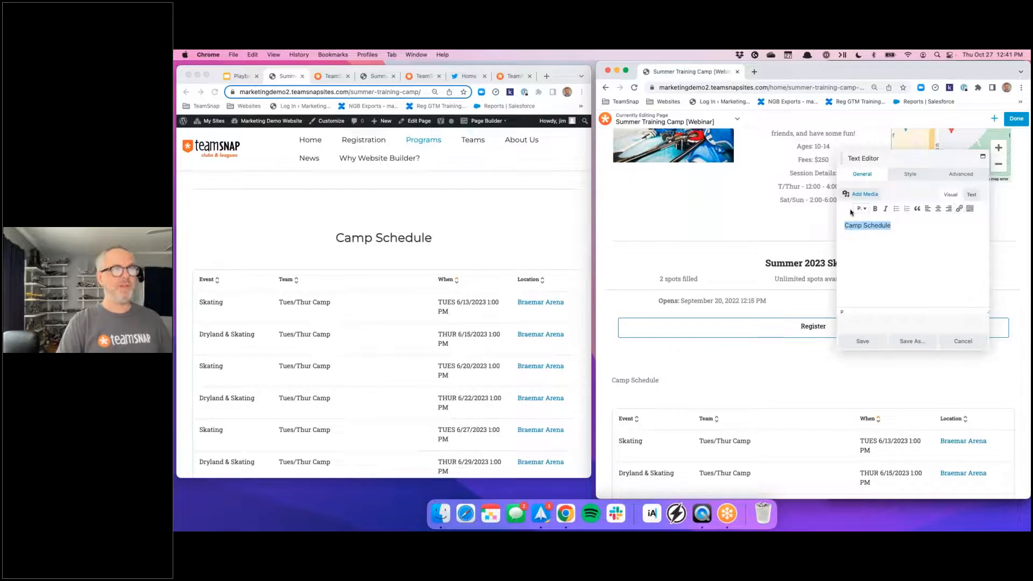
left_click(860, 209)
left_click(882, 254)
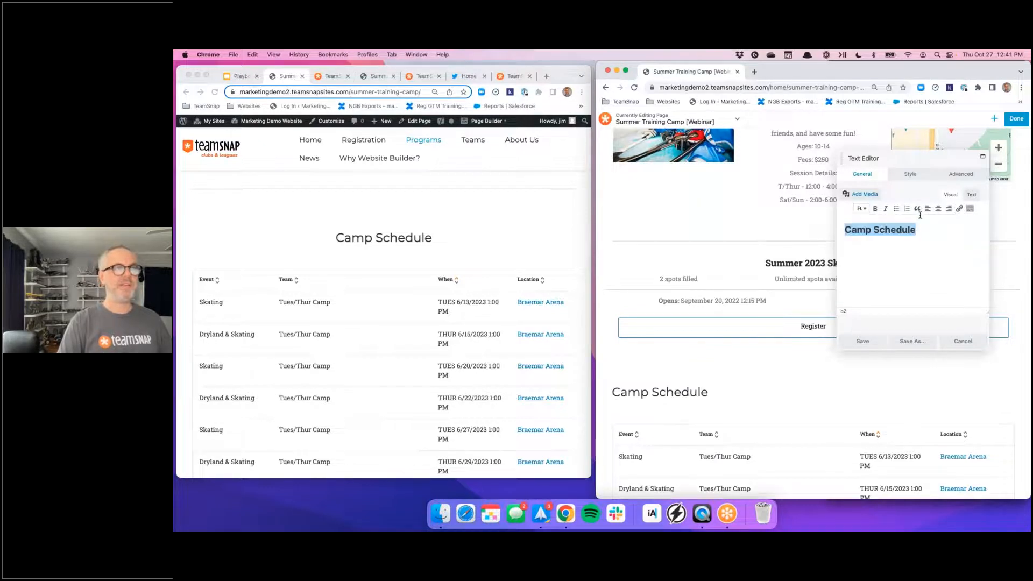
left_click(937, 208)
left_click(862, 341)
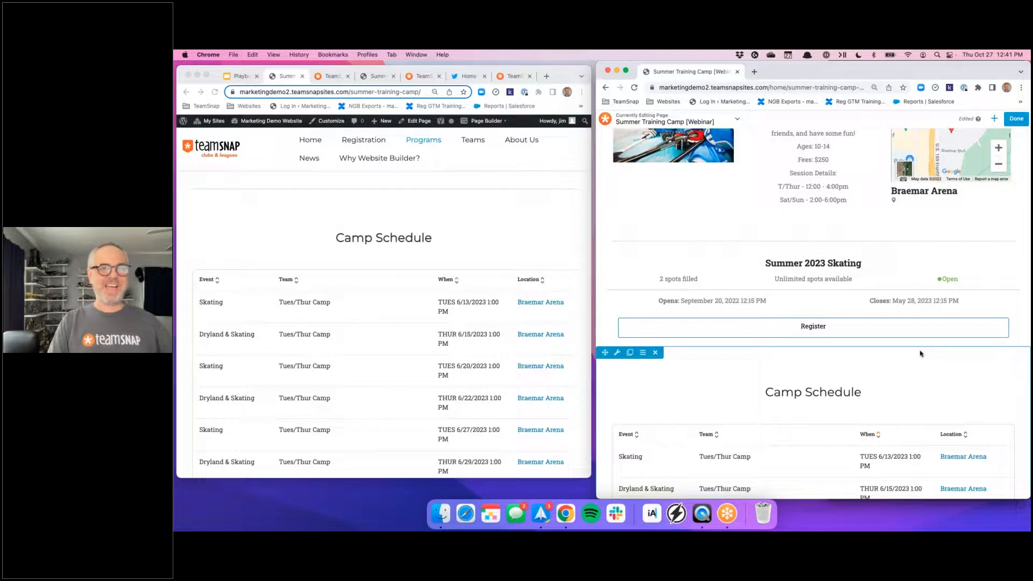
scroll(920, 353, "up", 2)
scroll(914, 364, "up", 2)
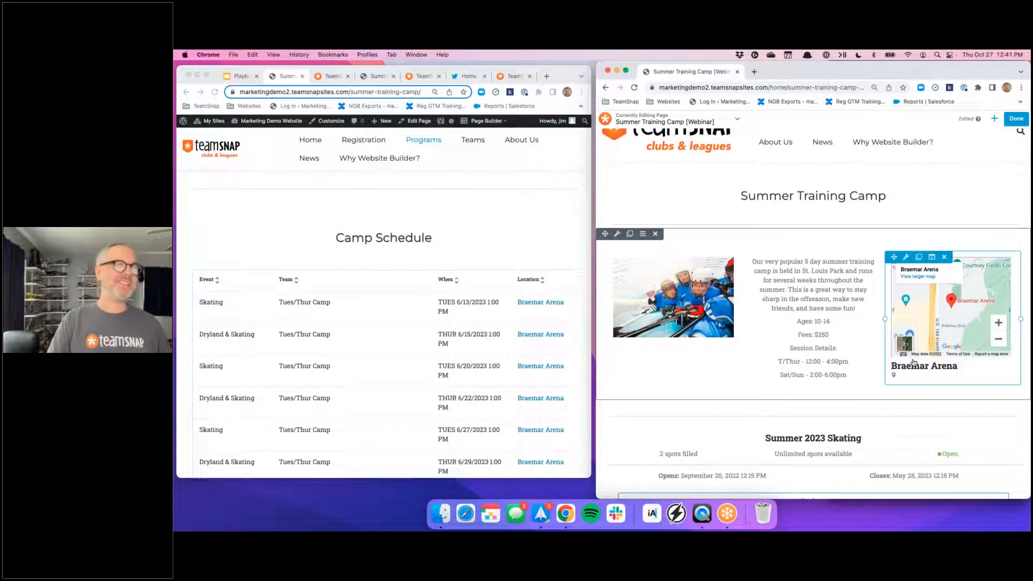
- Finish editing the Summer Training Camp [Webinar] page and publish it with the Camp Schedule heading
scroll(913, 364, "up", 1)
left_click(1012, 119)
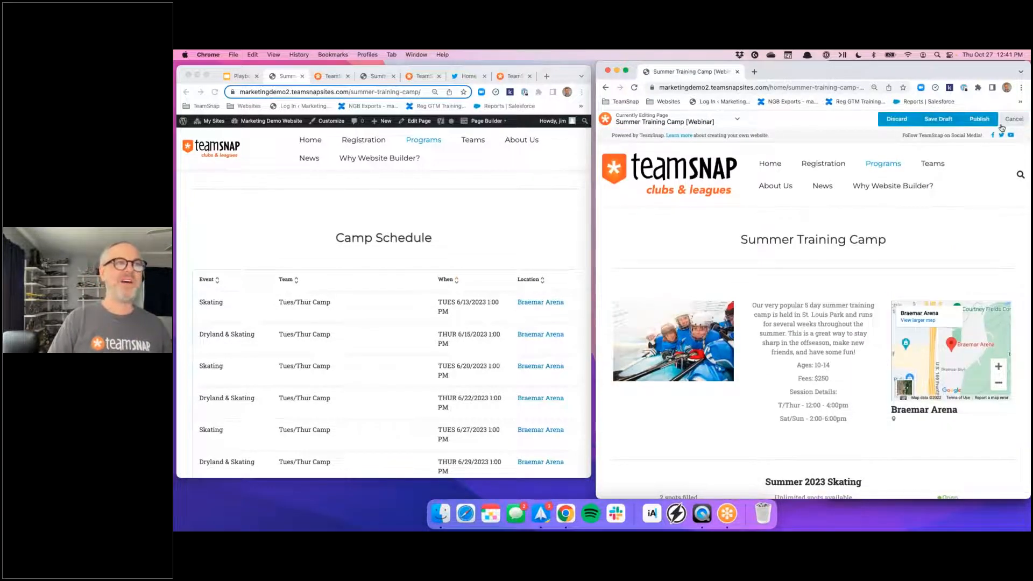
left_click(987, 119)
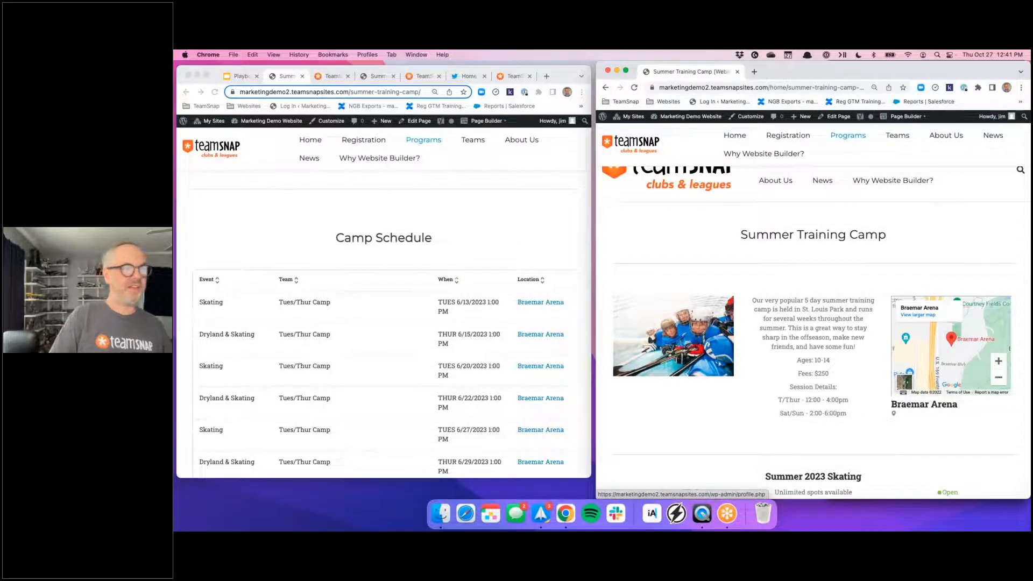
- Enlarge the other browser window, open the Marketing Demo Website dashboard, and view the Yoast SEO general settings
left_click_drag(591, 477, 1018, 493)
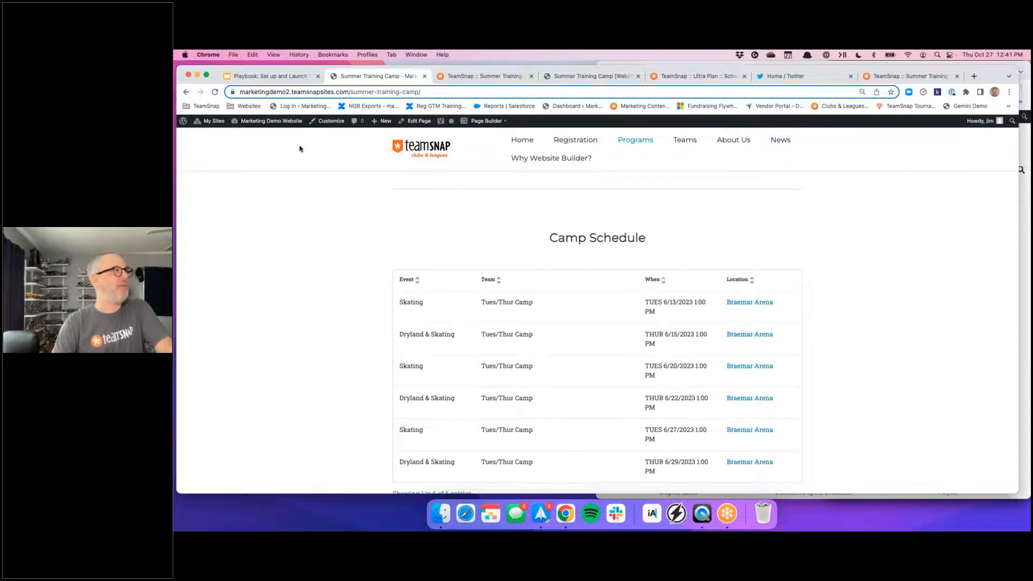
mouse_move(269, 120)
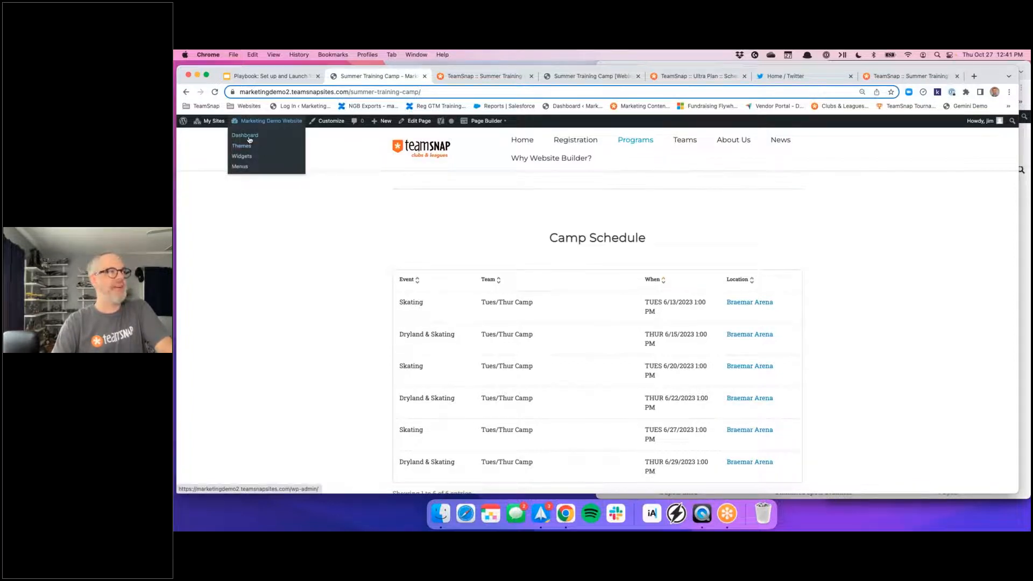
left_click(249, 140)
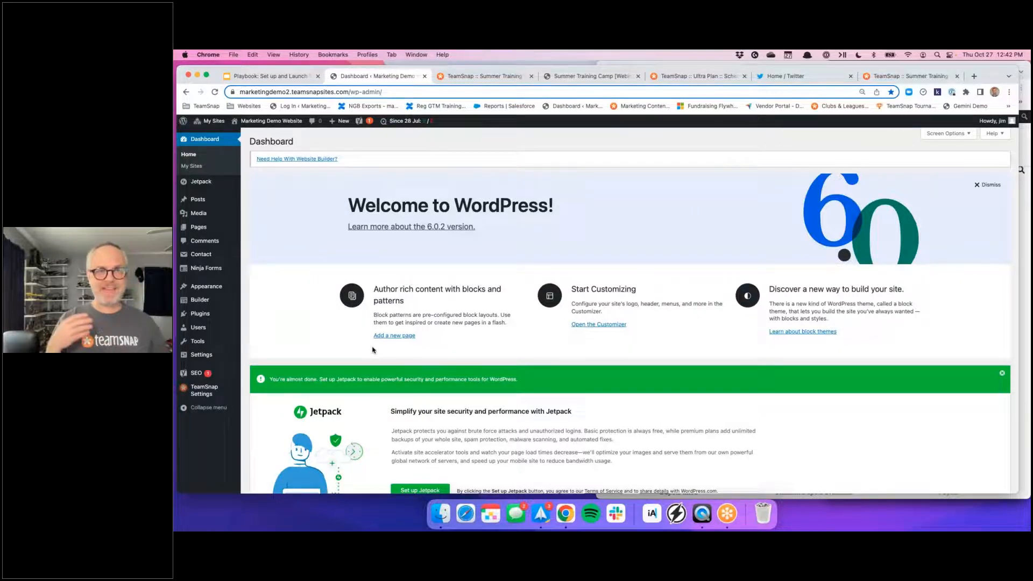
scroll(373, 350, "down", 1)
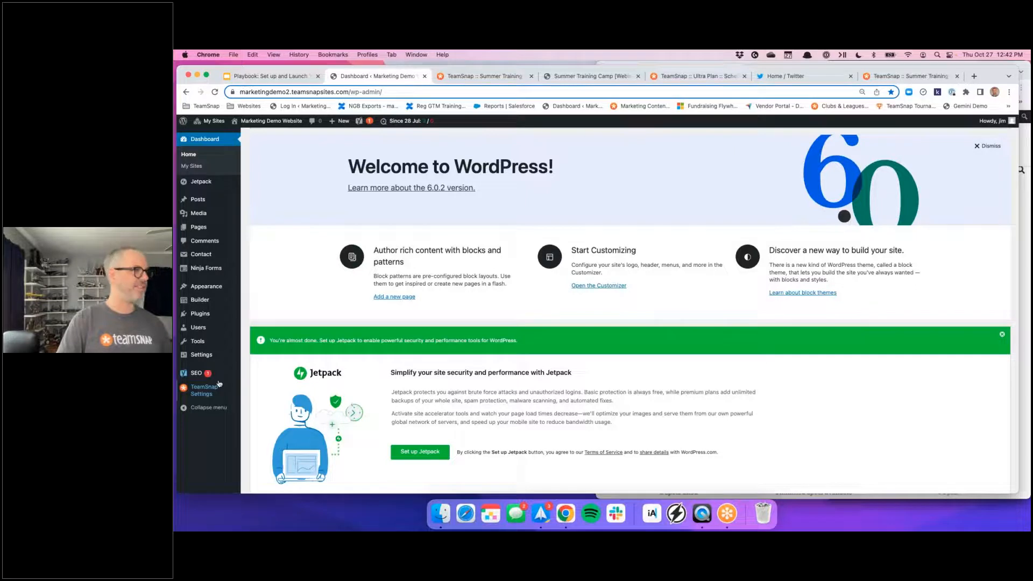
mouse_move(235, 376)
left_click(266, 375)
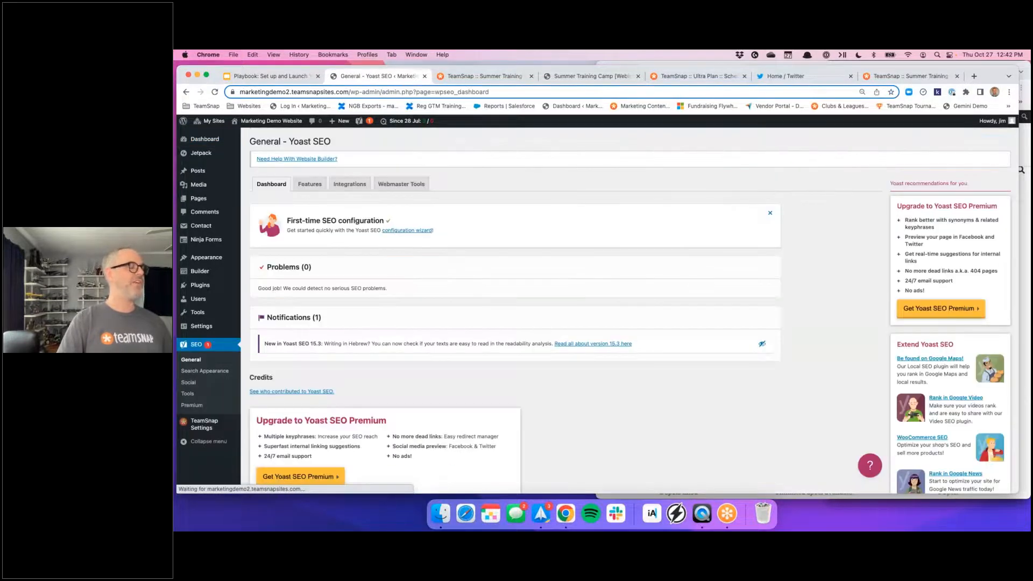
- Find the Summer Training Camp page on the second page of the site's page list and open it for editing
mouse_move(207, 200)
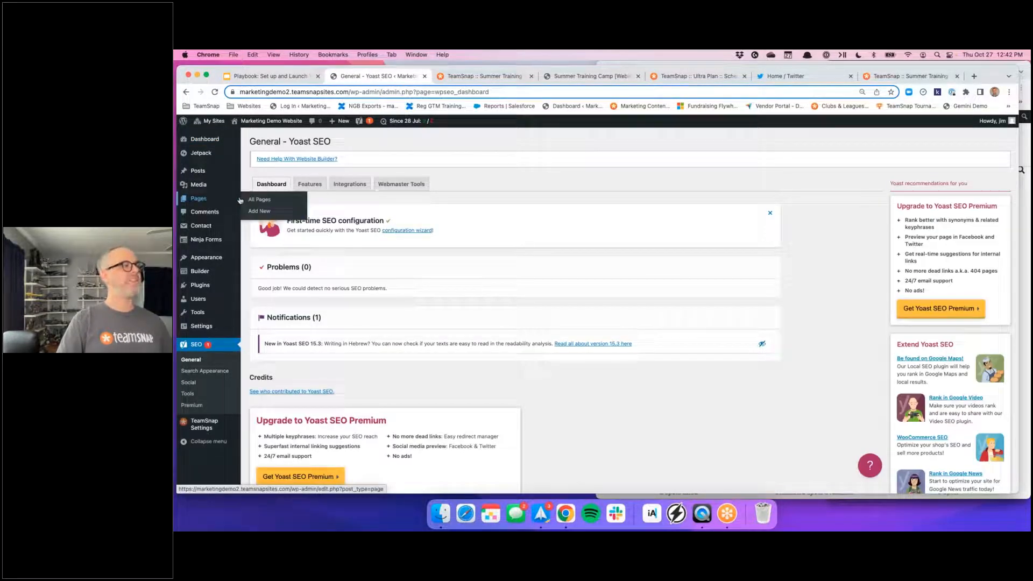
left_click(257, 200)
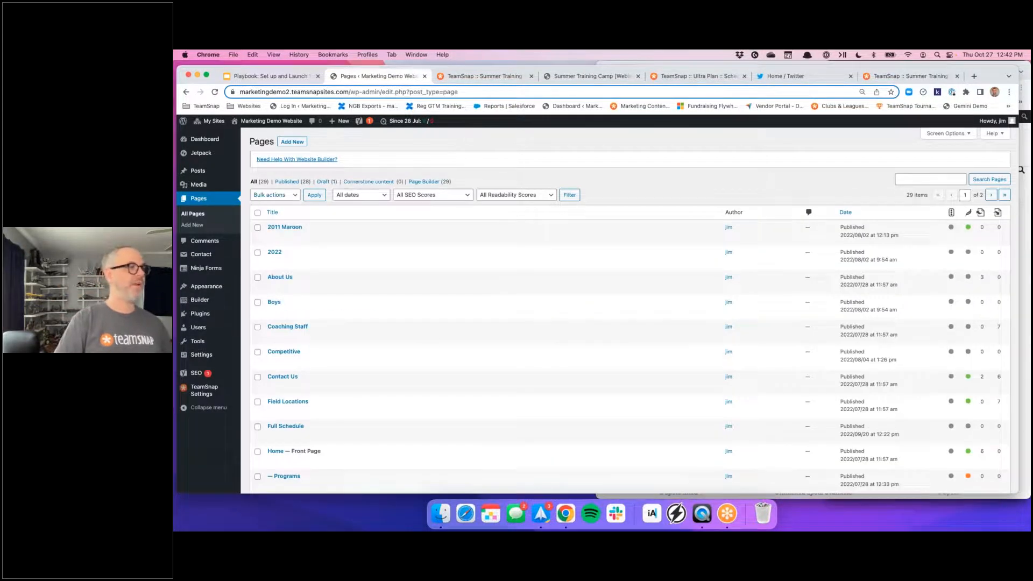
scroll(544, 376, "down", 5)
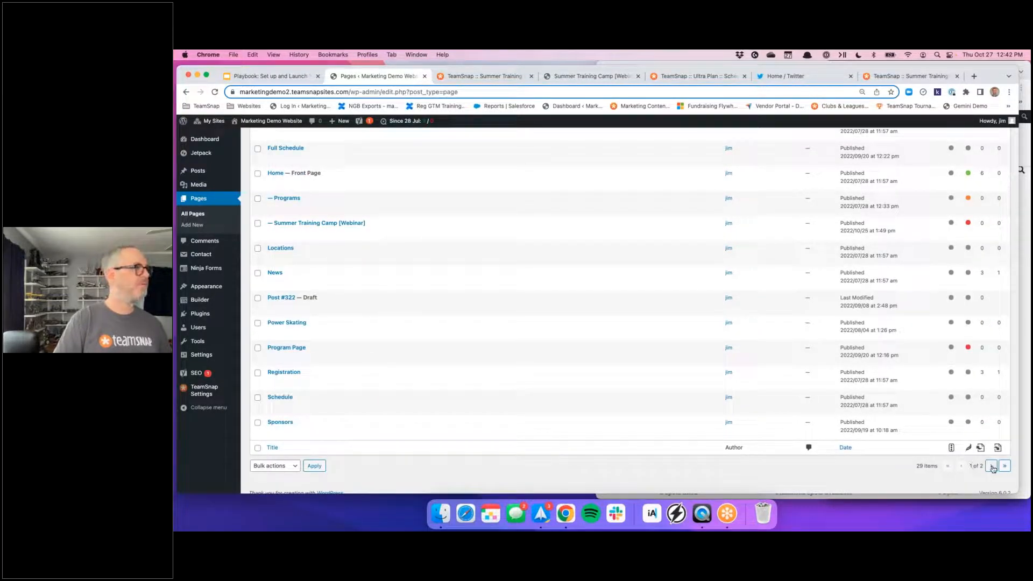
left_click(991, 466)
left_click(306, 253)
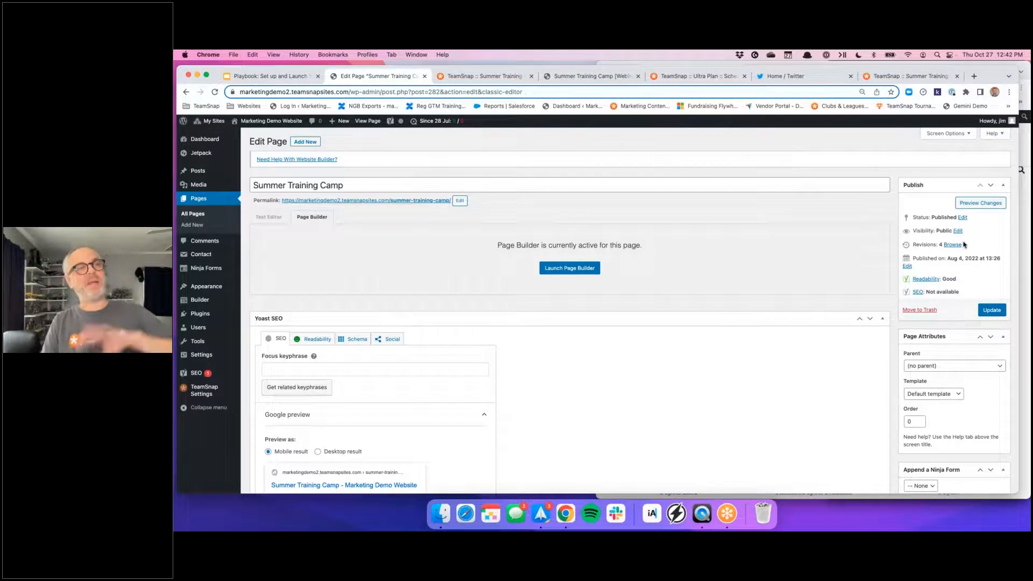
- Open the page's Yoast SEO social settings and review the Facebook and Twitter image, title and description fields
scroll(709, 321, "down", 3)
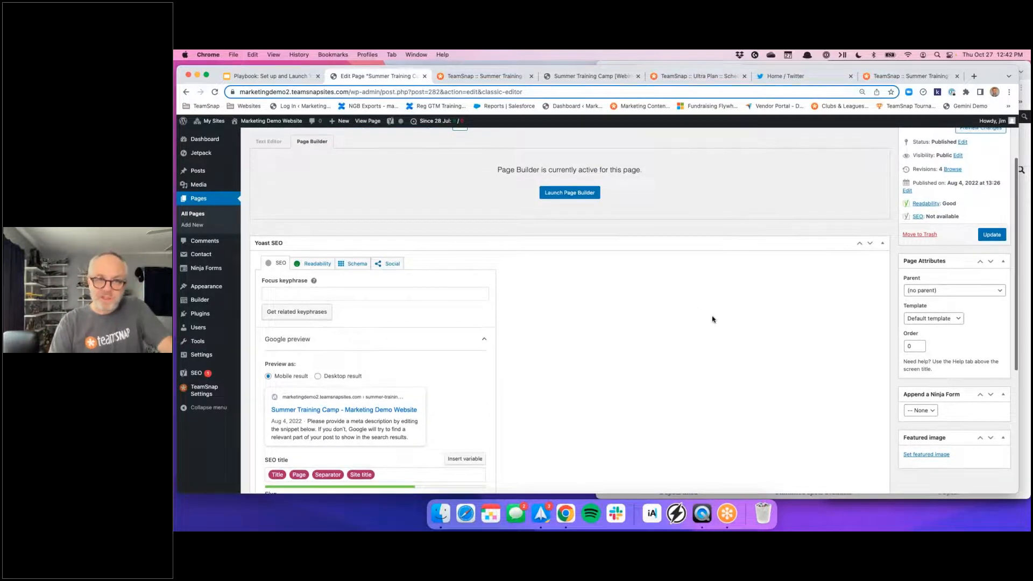
scroll(673, 301, "down", 3)
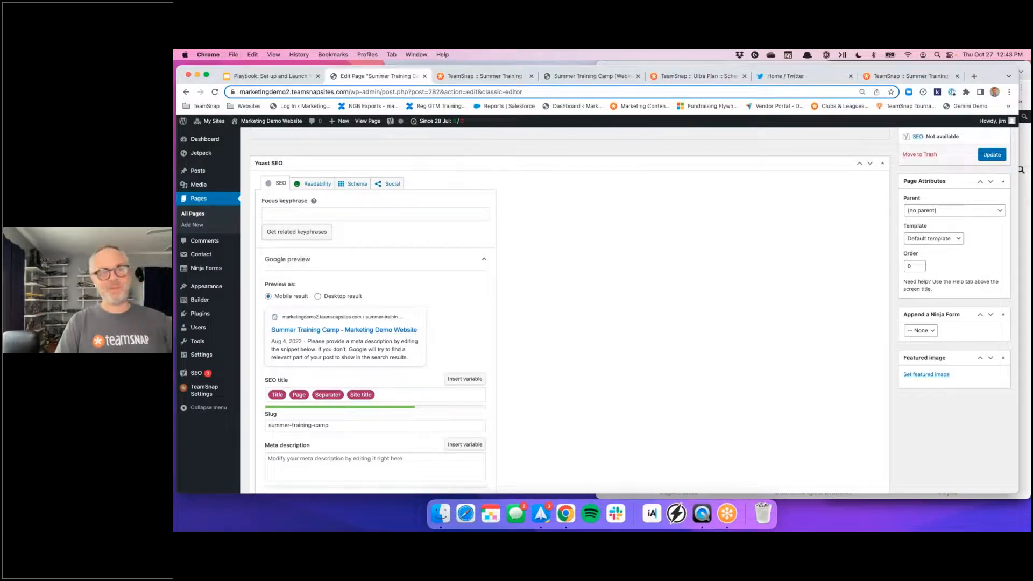
left_click(387, 187)
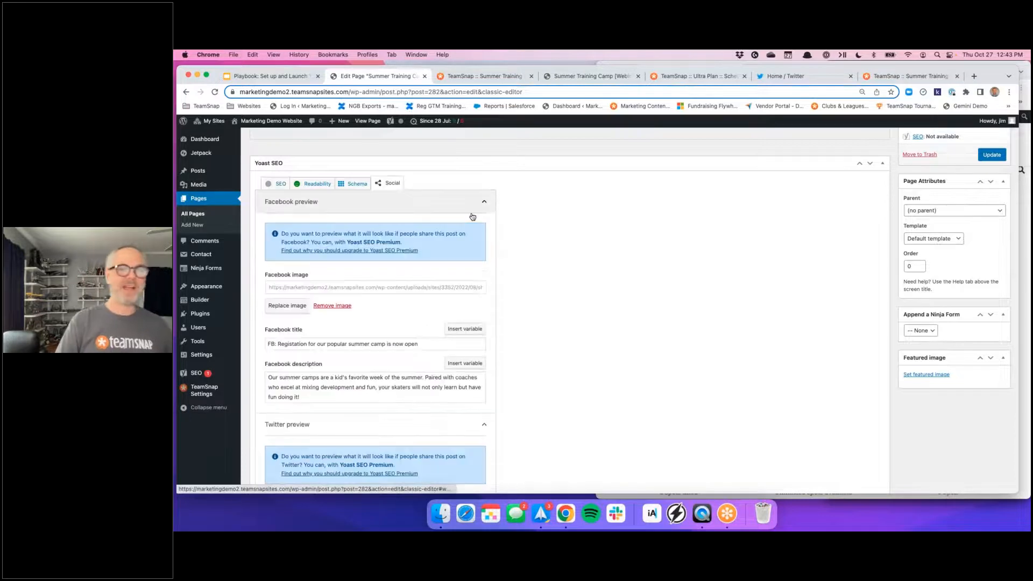
scroll(590, 225, "down", 3)
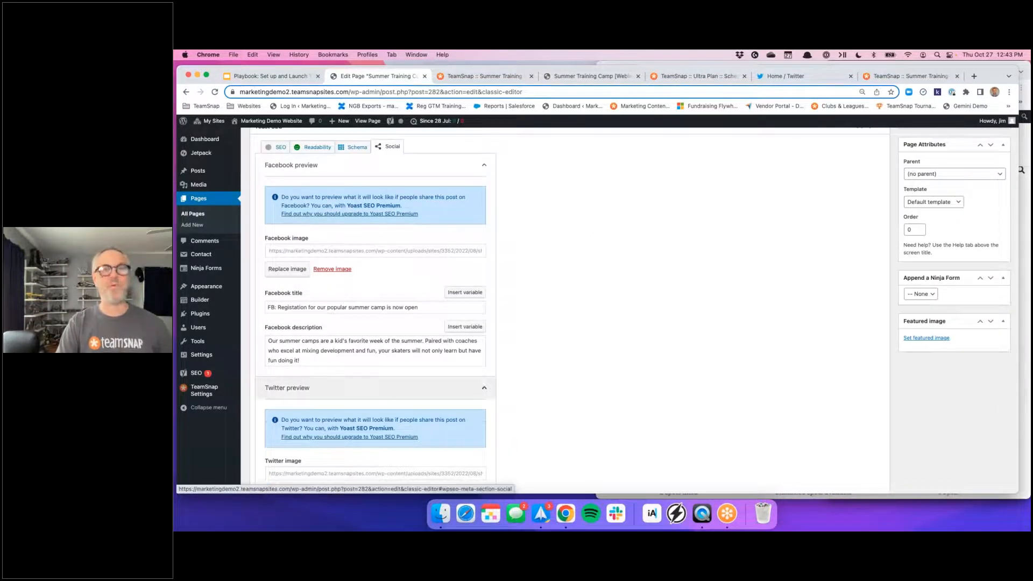
scroll(398, 387, "down", 5)
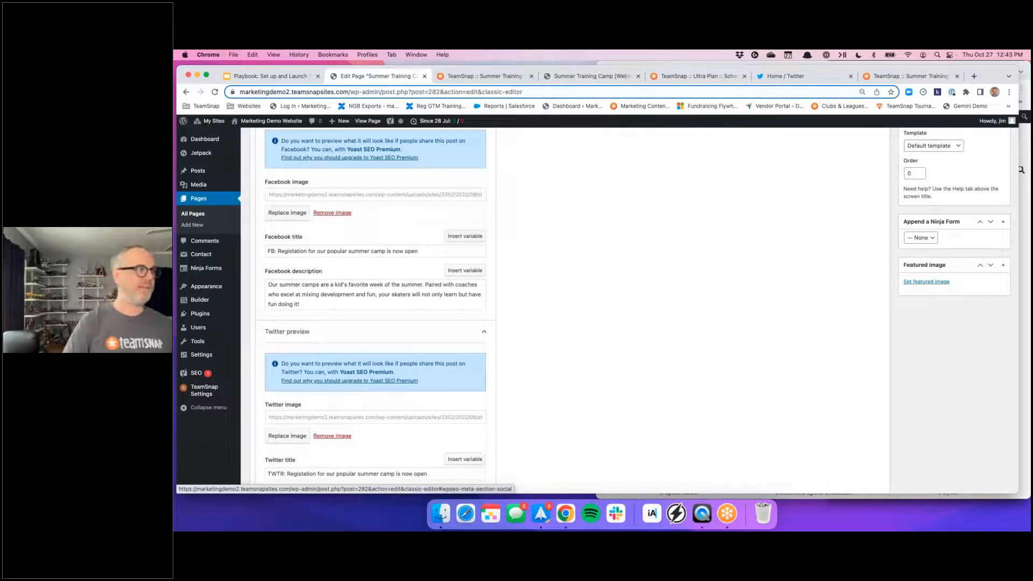
scroll(295, 204, "down", 3)
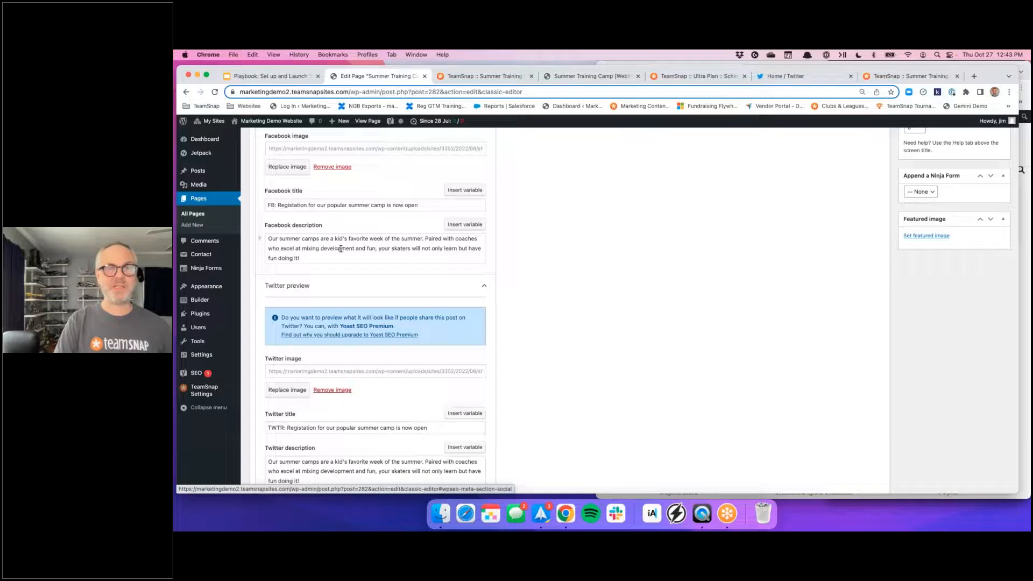
scroll(362, 250, "down", 2)
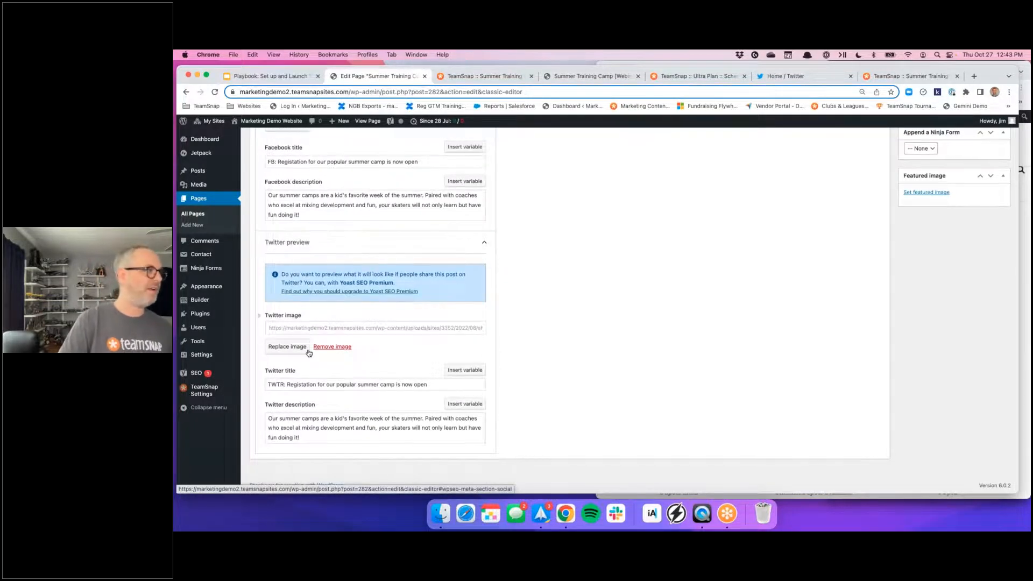
- Replace the Twitter image with the hockey team photo in red jerseys from the media library
left_click(295, 347)
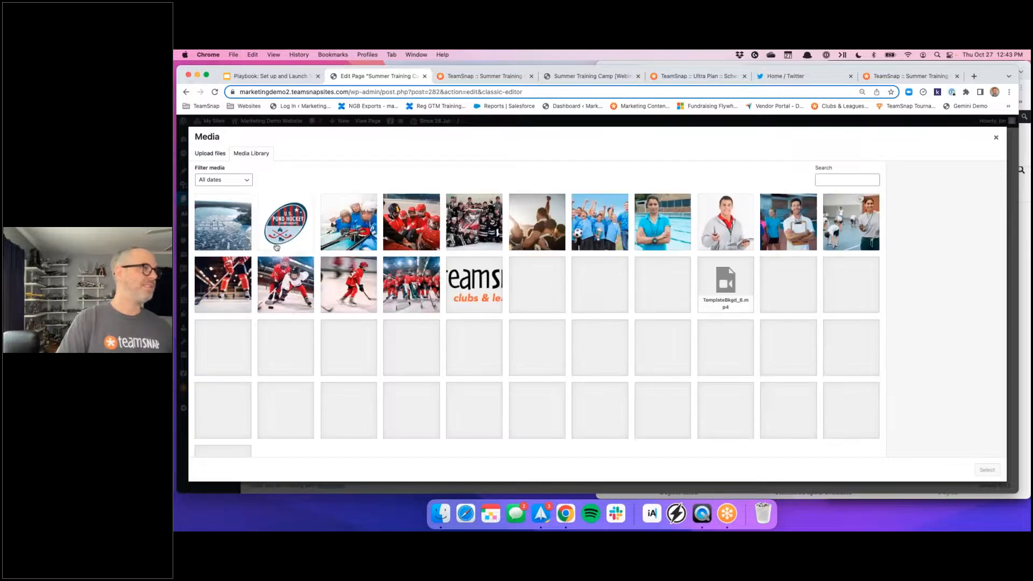
left_click(406, 226)
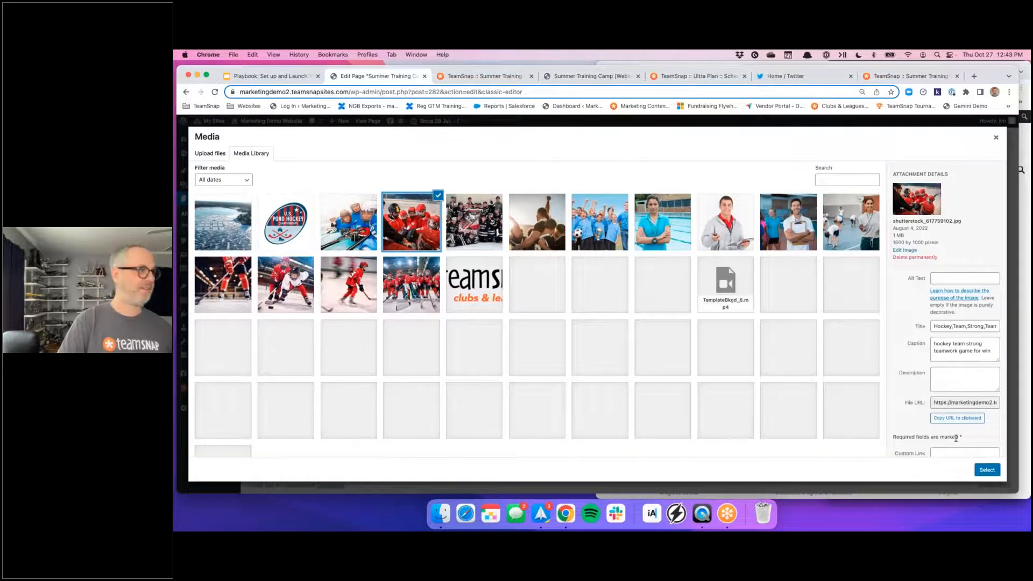
left_click(987, 470)
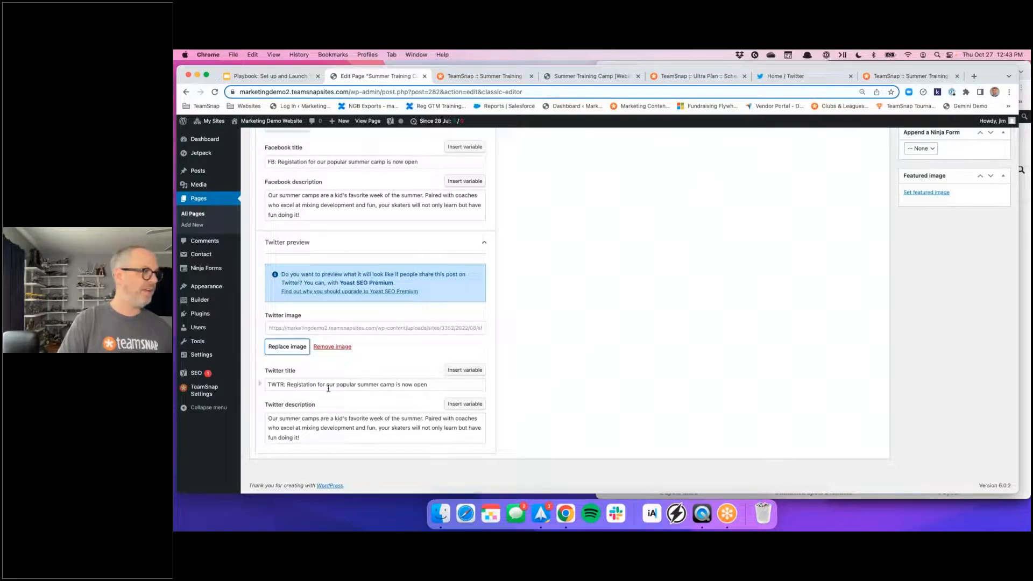
- Insert "Sign up today" after "TWTR:" in the Twitter title and update the page
left_click(288, 384)
type("Sign up today")
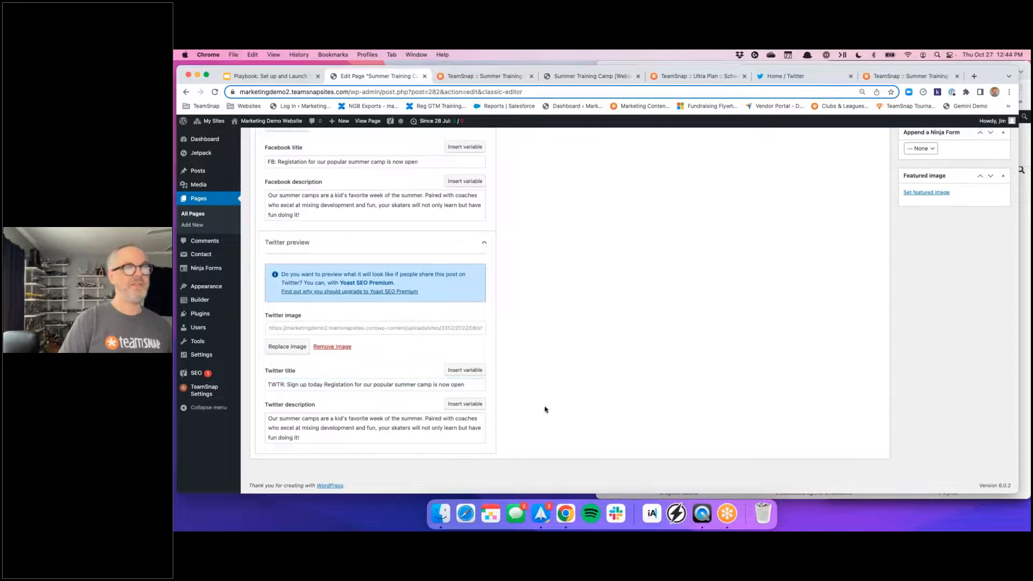
scroll(768, 351, "up", 5)
scroll(767, 351, "up", 3)
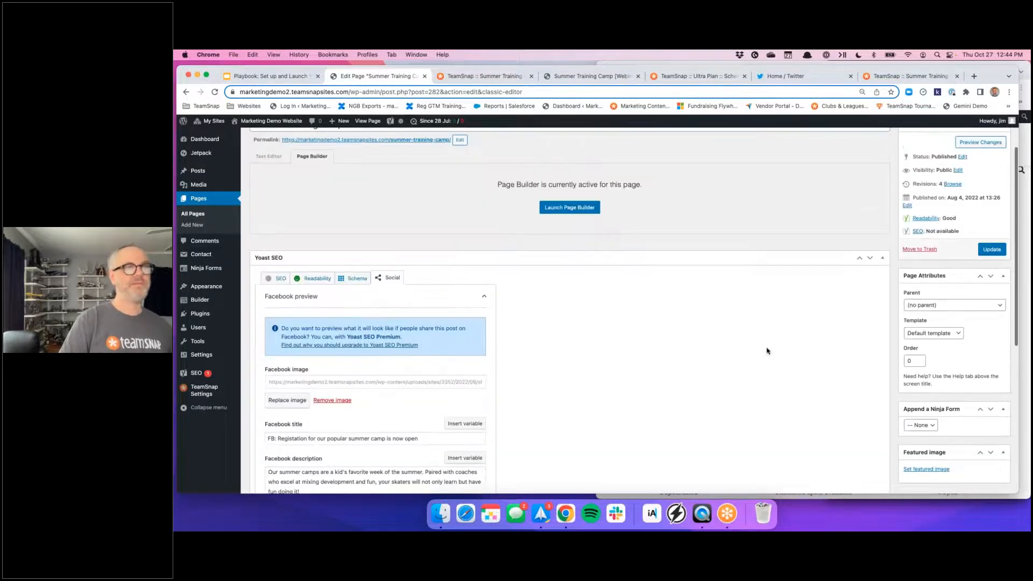
left_click(992, 300)
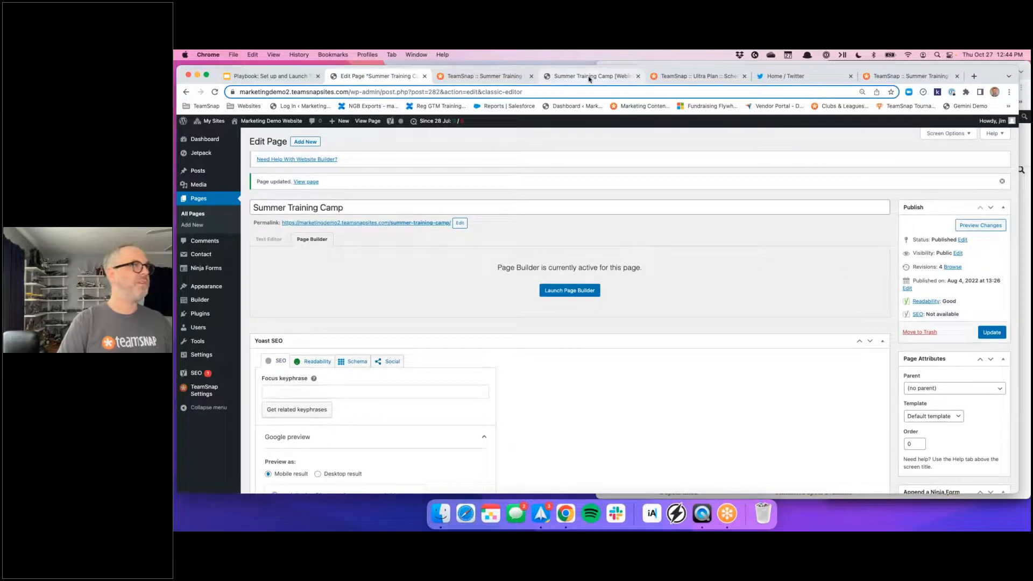
- Open the live Summer Training Camp page, copy its address, and paste it into a new Twitter post to preview the link card
left_click(591, 76)
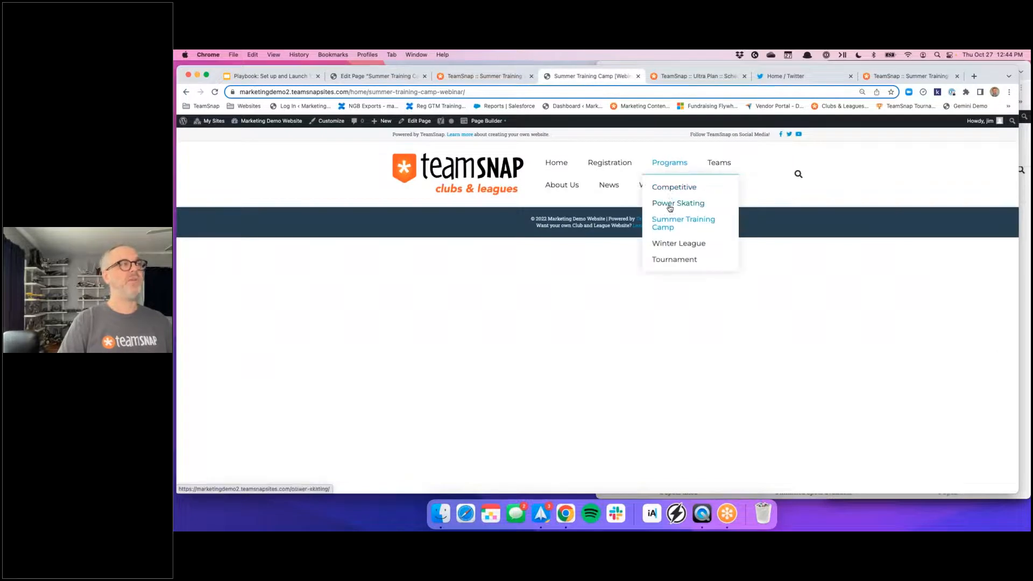
key("super+r")
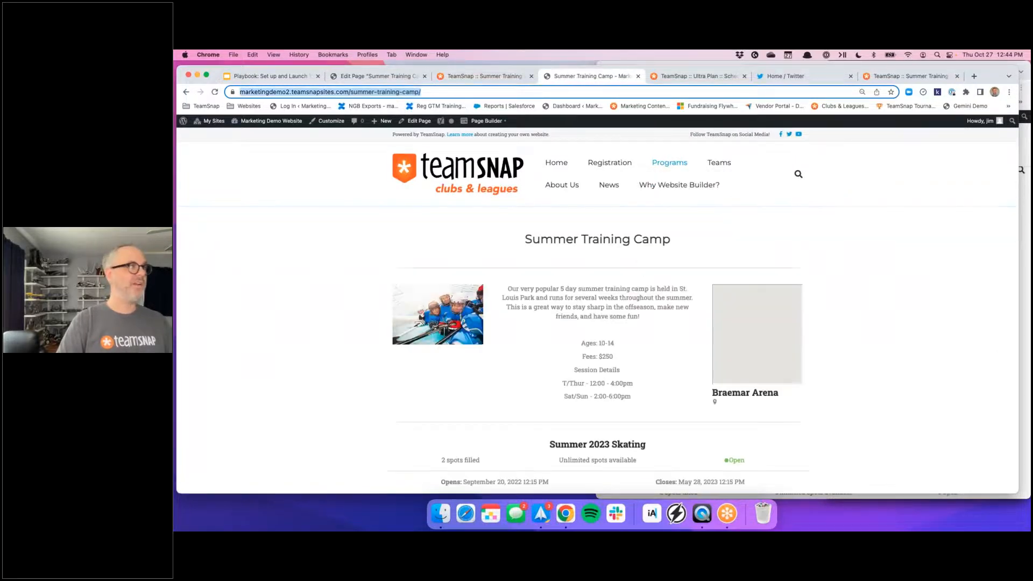
left_click(506, 91)
key("super+c")
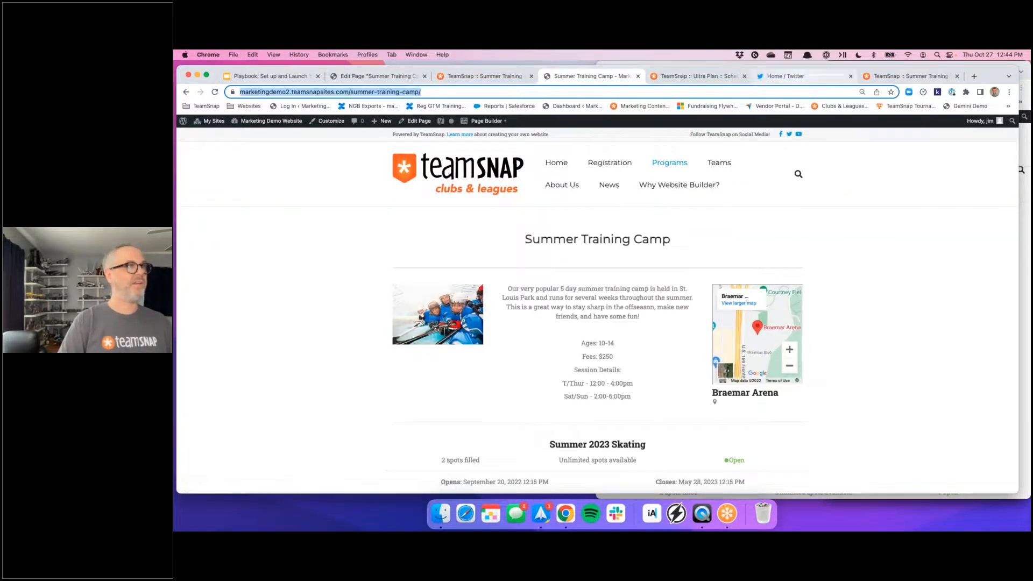
left_click(785, 76)
left_click(542, 154)
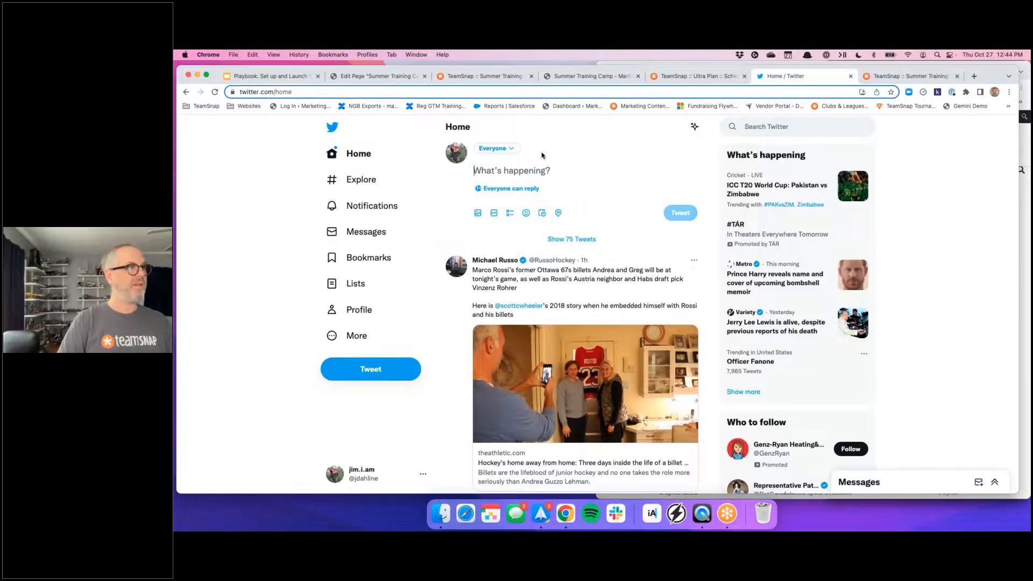
key("super+v")
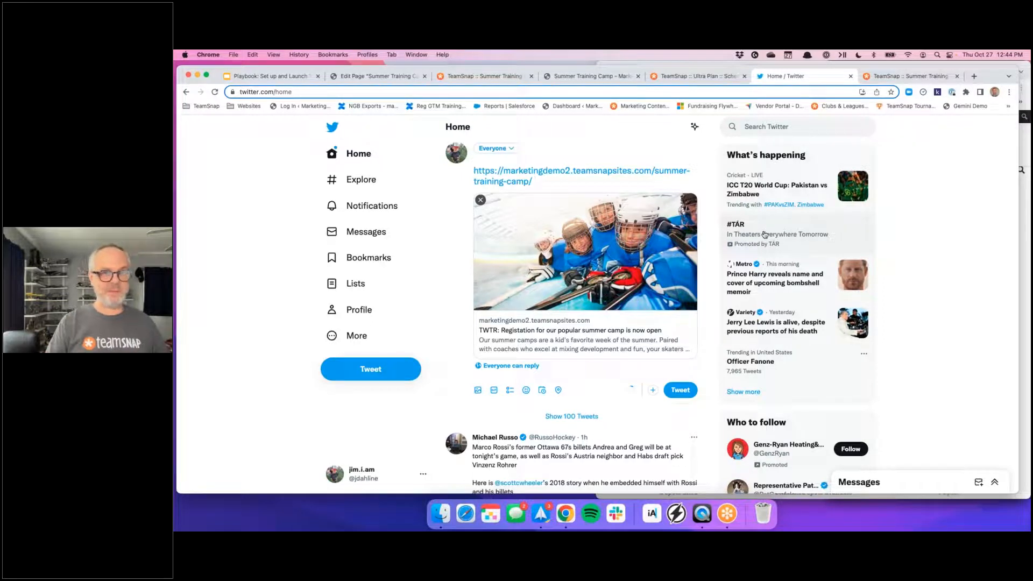
- Switch to the Playbook presentation in Google Slides, start the slideshow, and advance to the Reasons Organizations Love TeamSnap slide
left_click(606, 77)
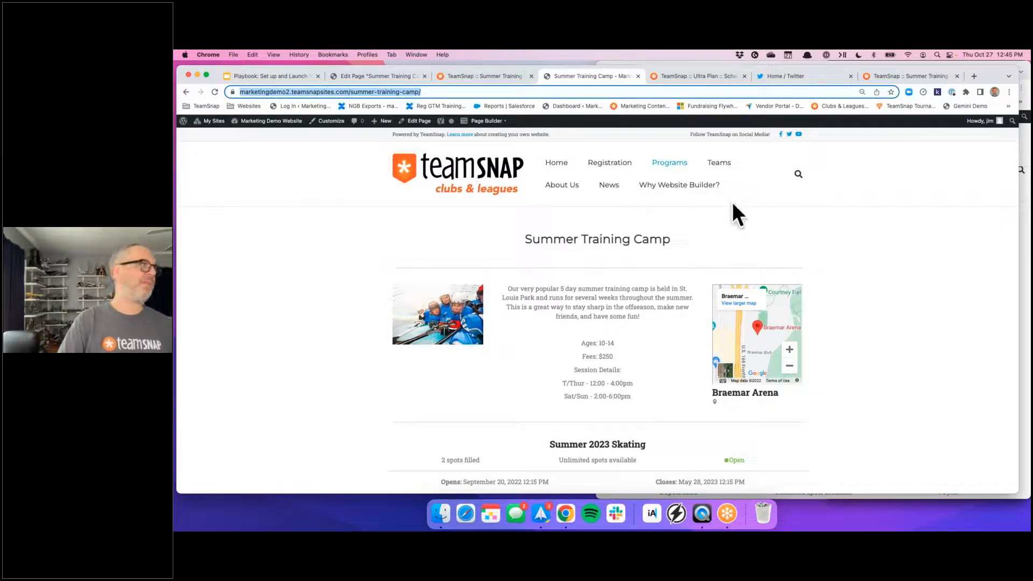
left_click(479, 76)
left_click(285, 76)
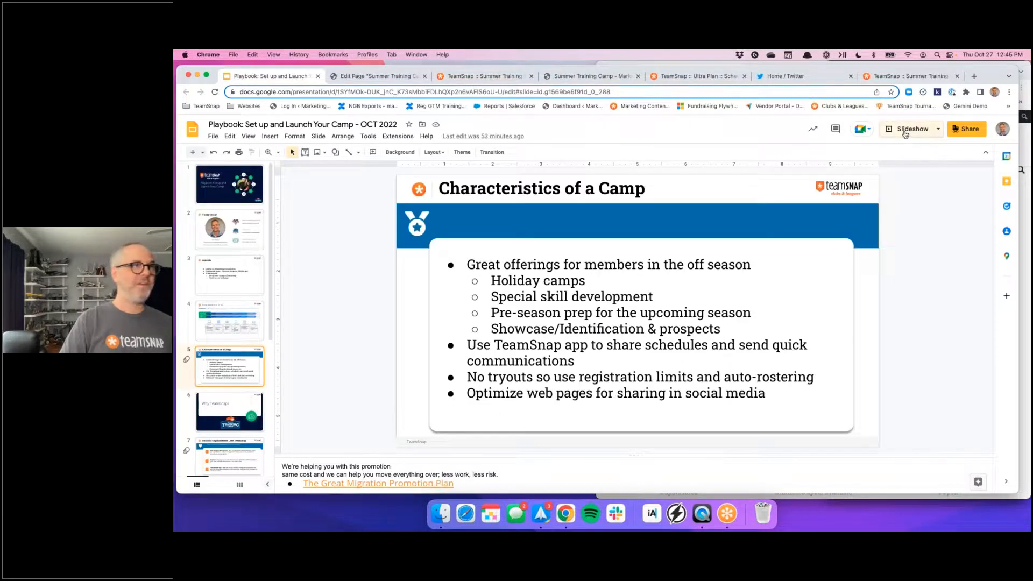
left_click(905, 133)
key("Right")
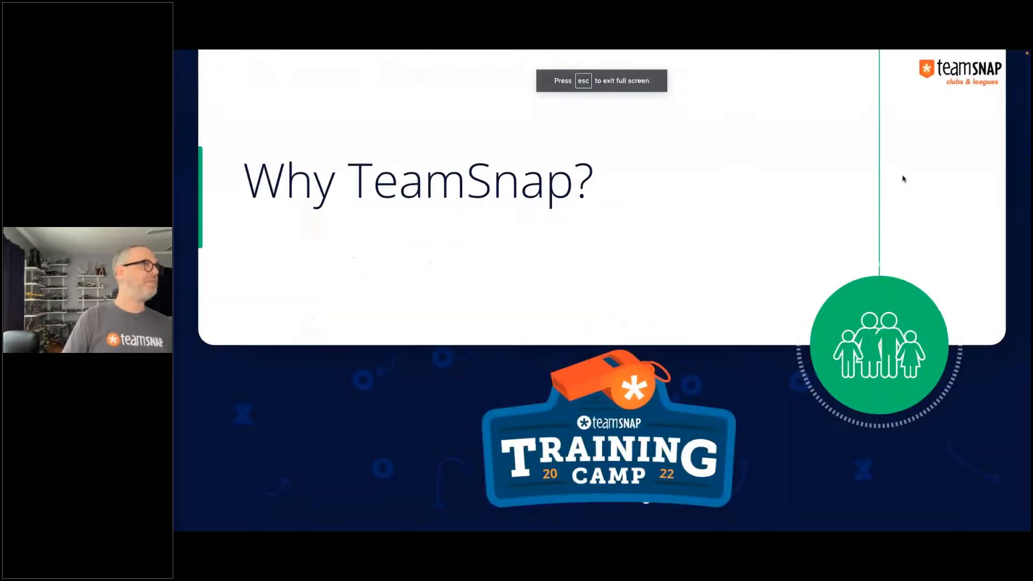
key("Right")
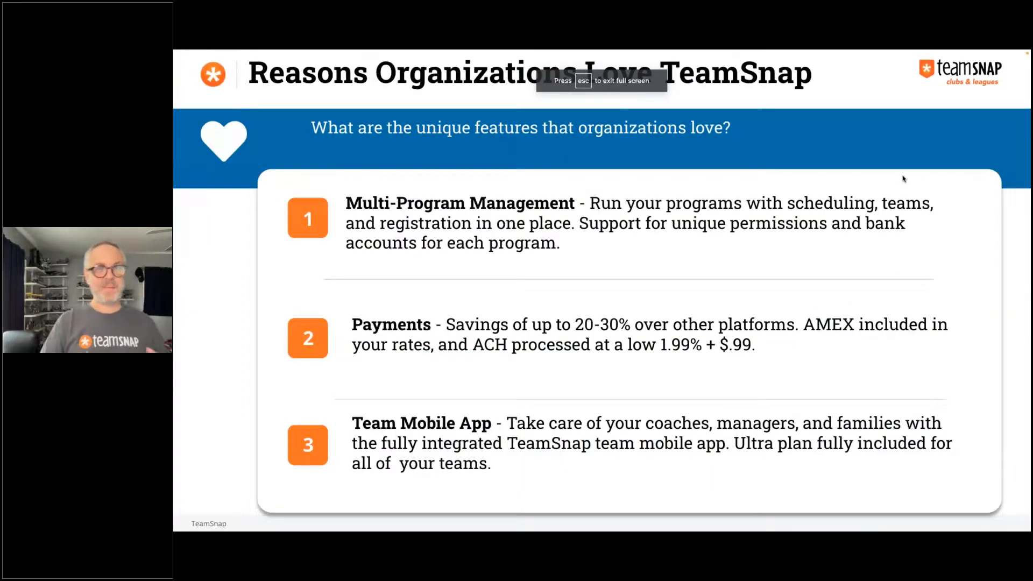